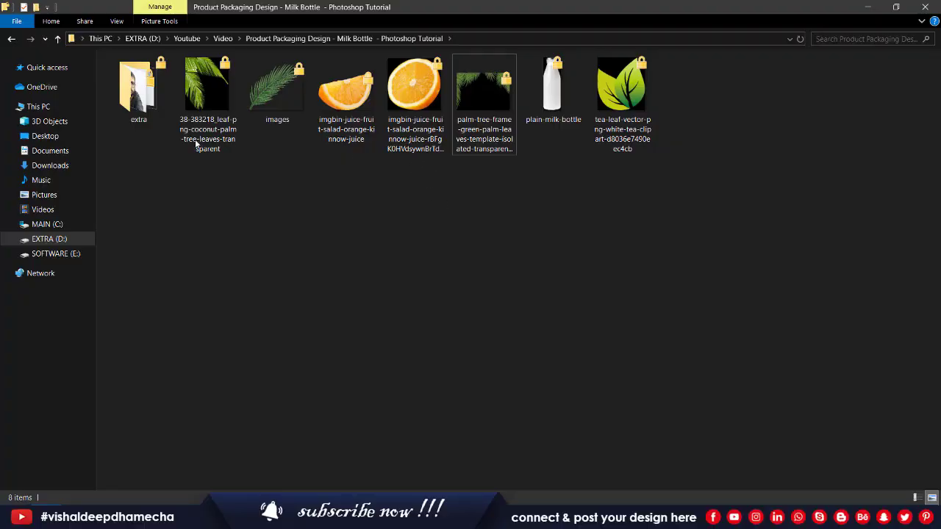
Review the mockup images in File Explorer, select plain-milk-bottle, then return to Photoshop for a new document
left_click_drag(205, 187, 791, 81)
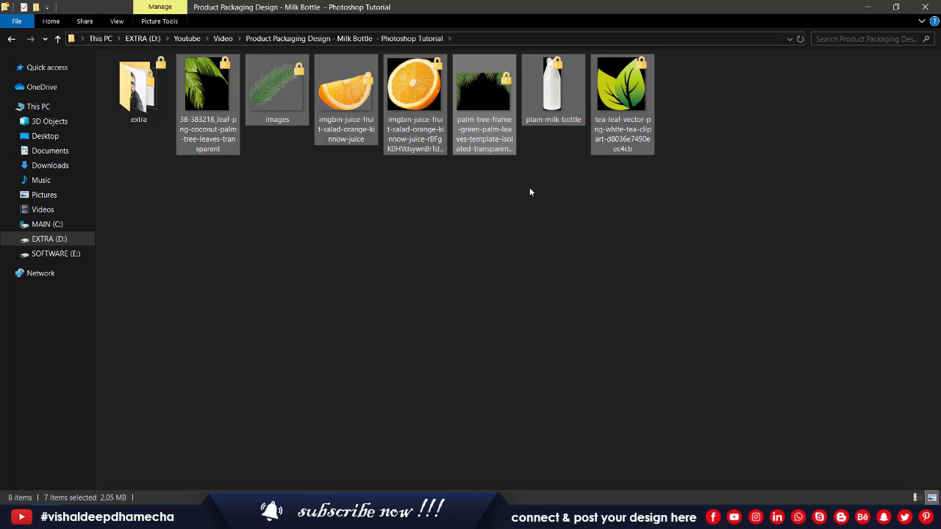
left_click(447, 247)
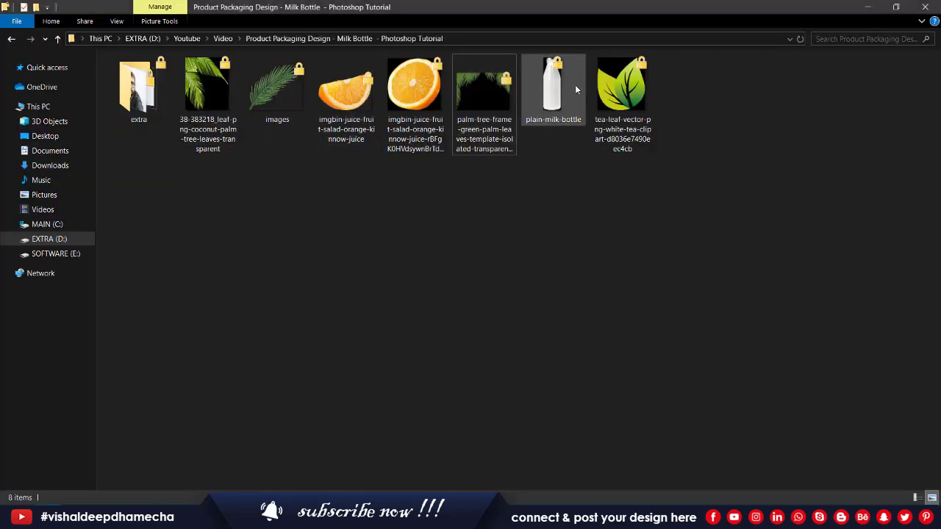
left_click(575, 84)
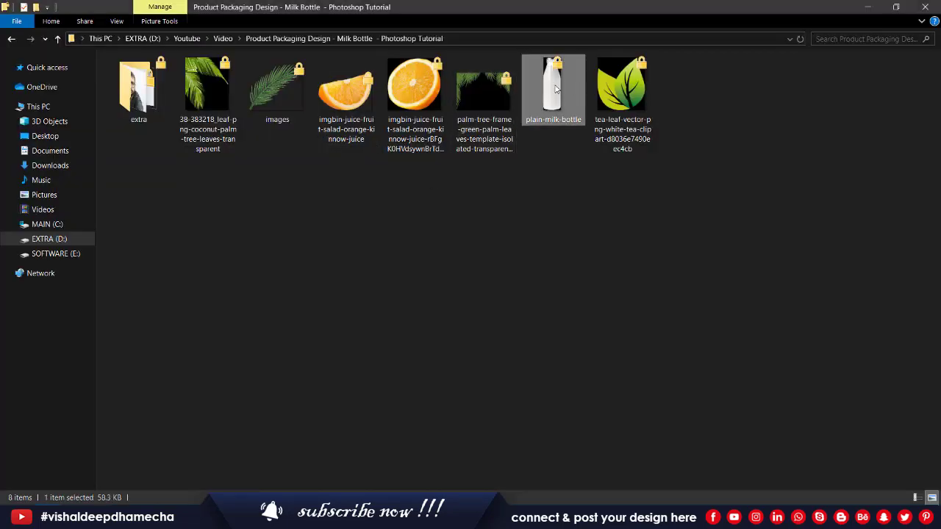
key("alt+Tab")
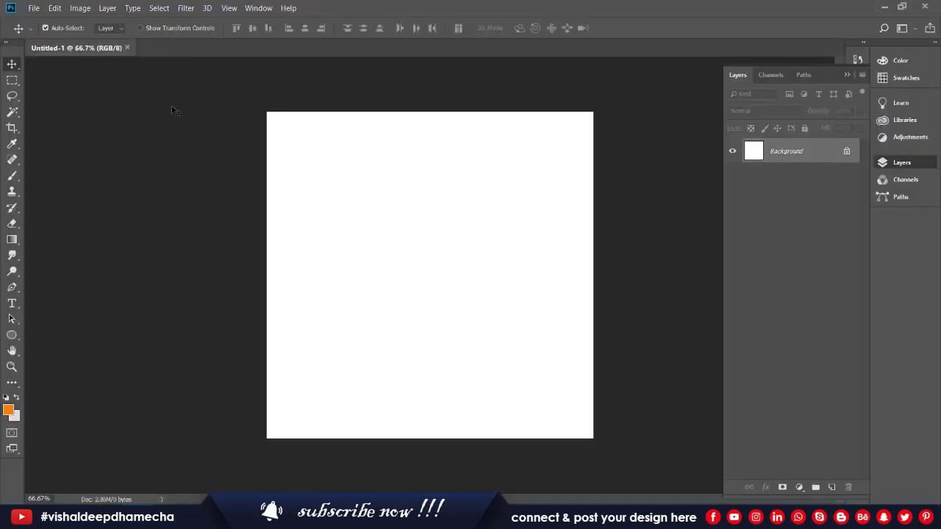
key("ctrl+n")
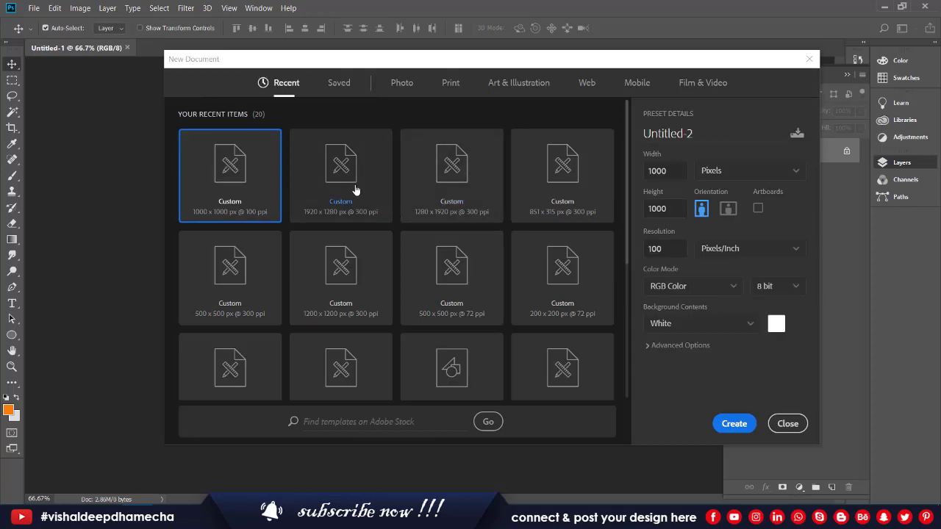
Create a portrait 1280 × 1920 px, 300 ppi document from the 1920 × 1280 recent preset
left_click(355, 190)
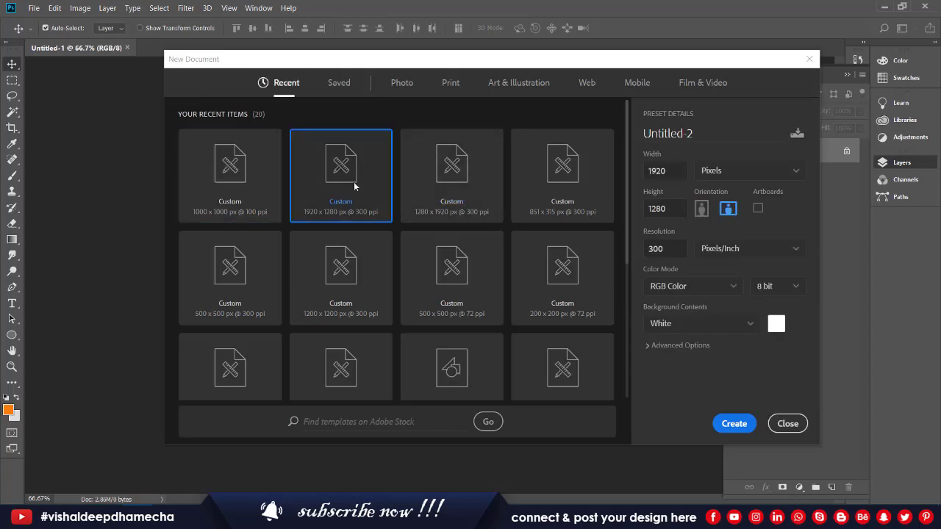
left_click(701, 208)
key("Tab")
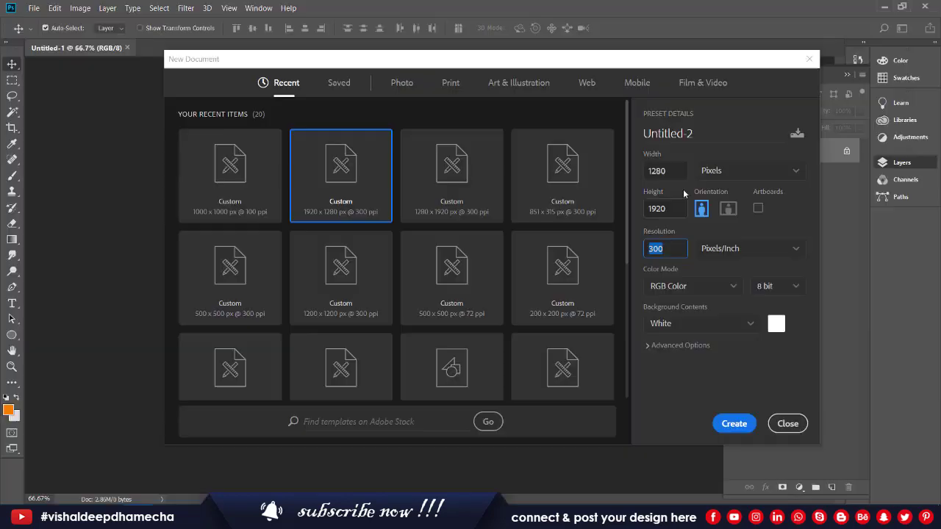
key("Tab")
left_click(734, 424)
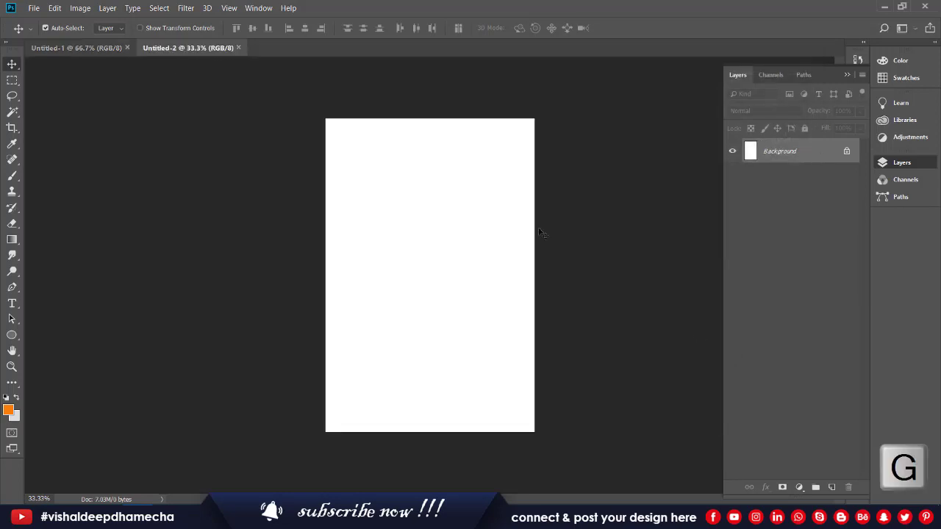
In the Gradient Editor, set the Foreground-to-Background gradient's start stop to a light sky blue
key("g")
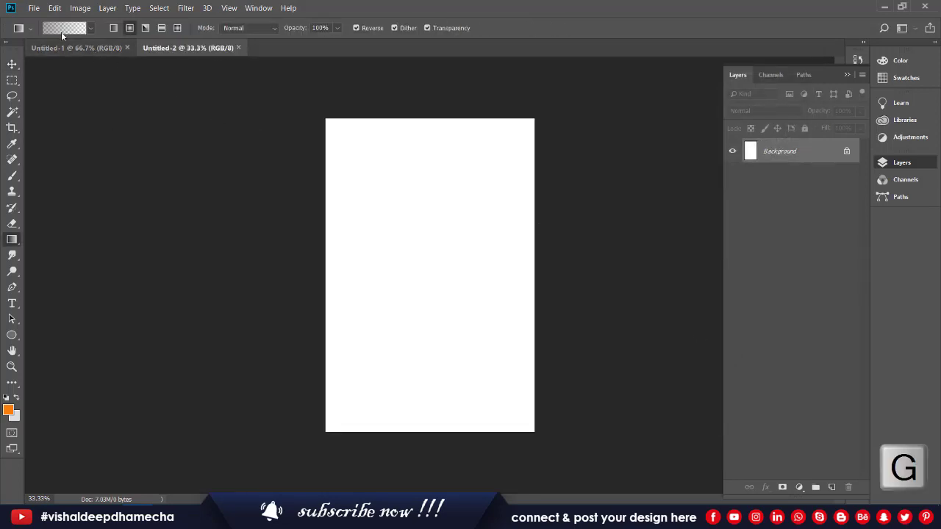
left_click(61, 29)
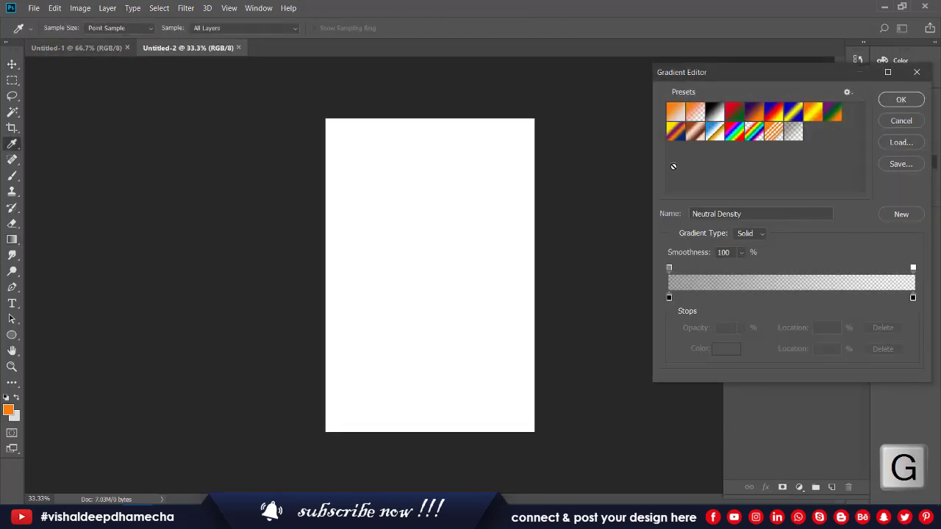
left_click(674, 118)
left_click(669, 298)
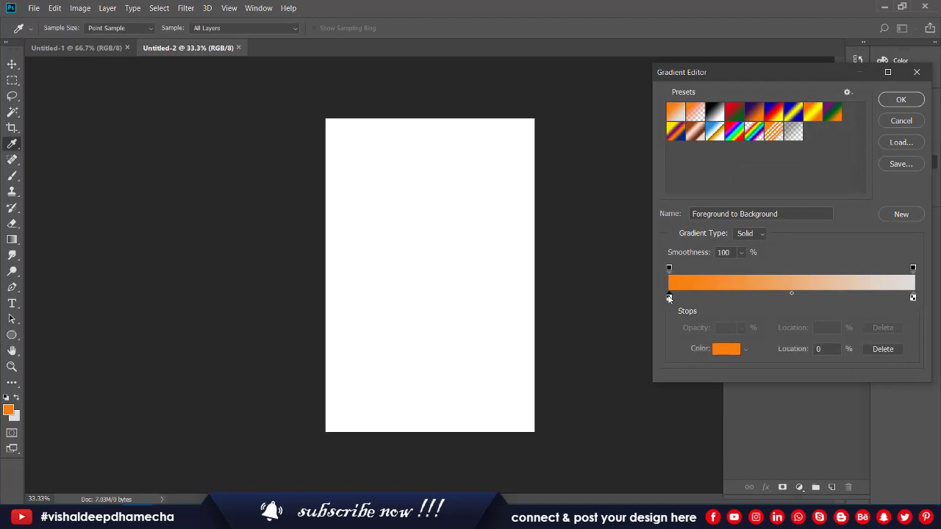
left_click(721, 350)
type("007fff")
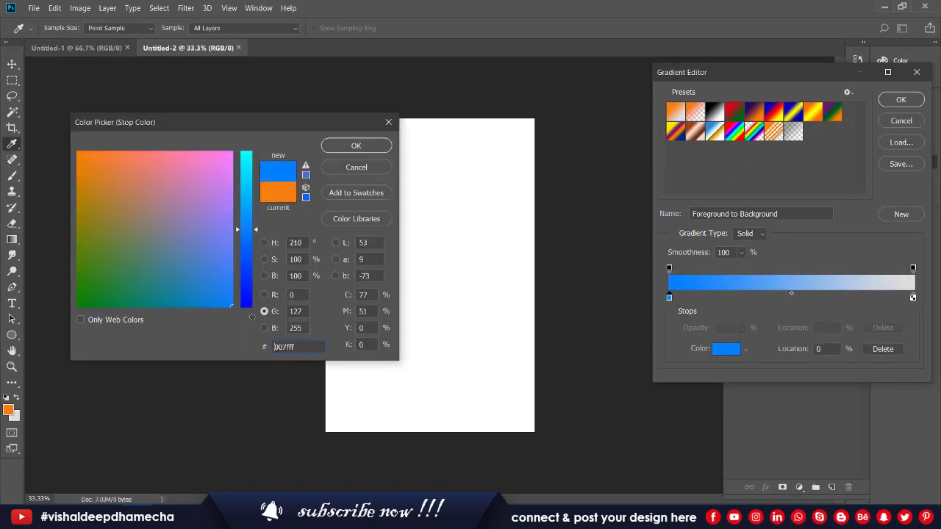
left_click_drag(240, 265, 206, 266)
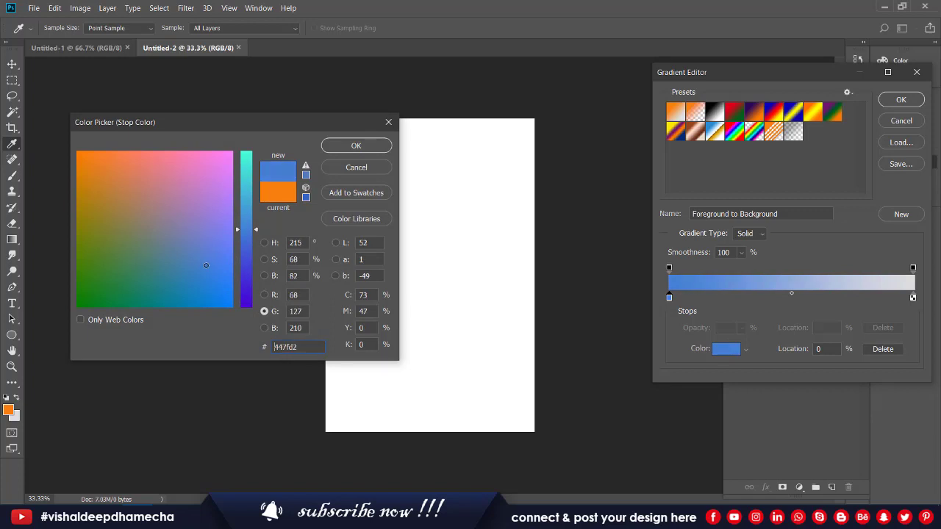
left_click_drag(206, 265, 236, 313)
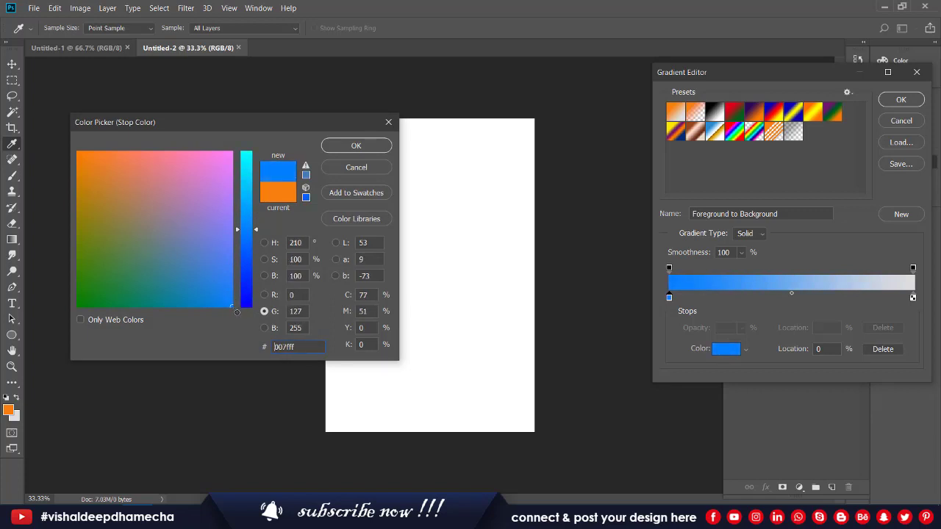
type("ff")
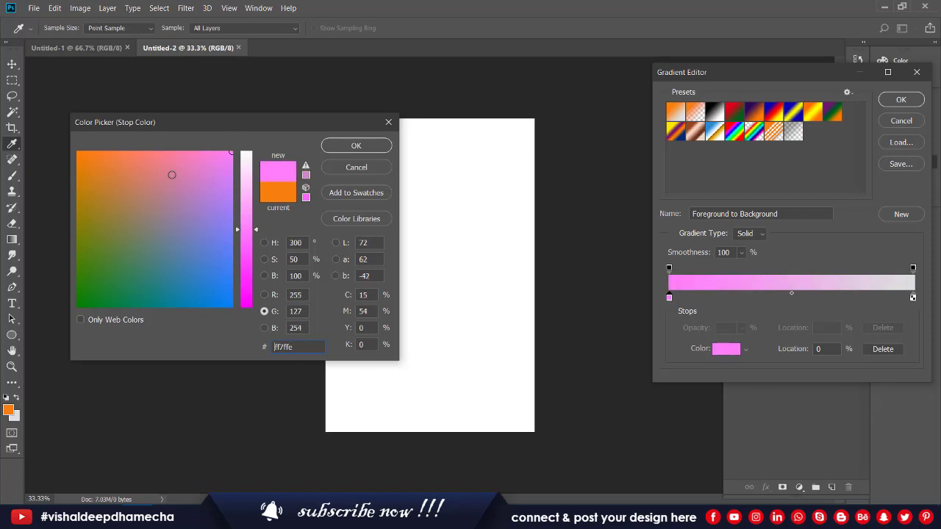
type("007f00")
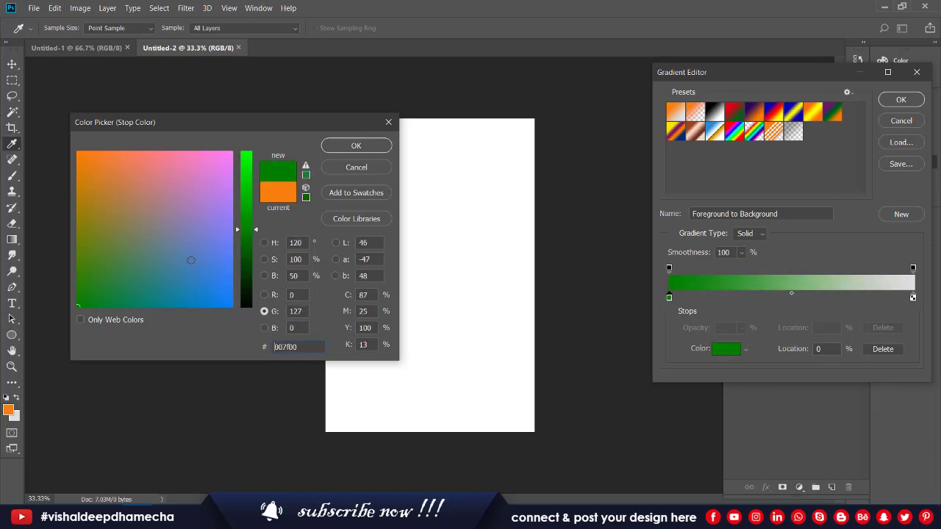
type("ff")
mouse_move(222, 293)
left_mouse_down()
mouse_move(217, 286)
mouse_move(235, 316)
mouse_move(220, 291)
left_mouse_up()
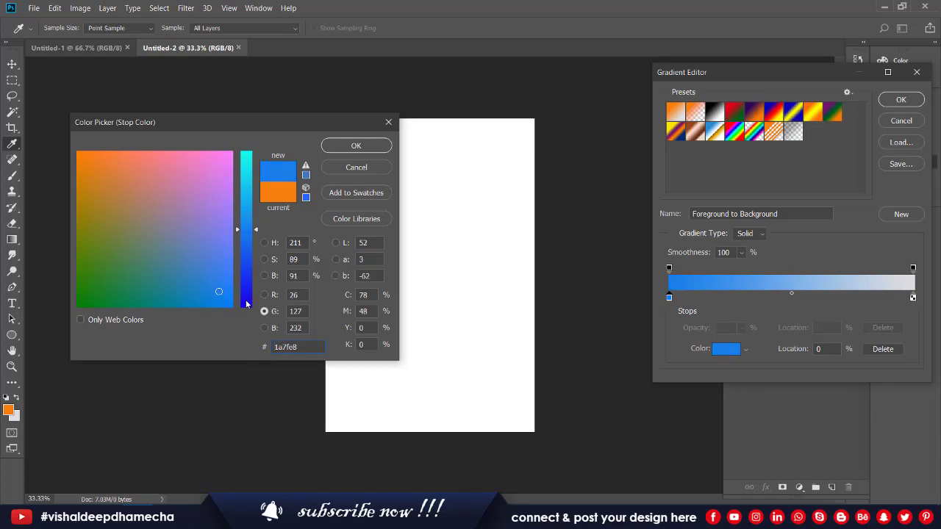
left_click_drag(245, 233, 239, 214)
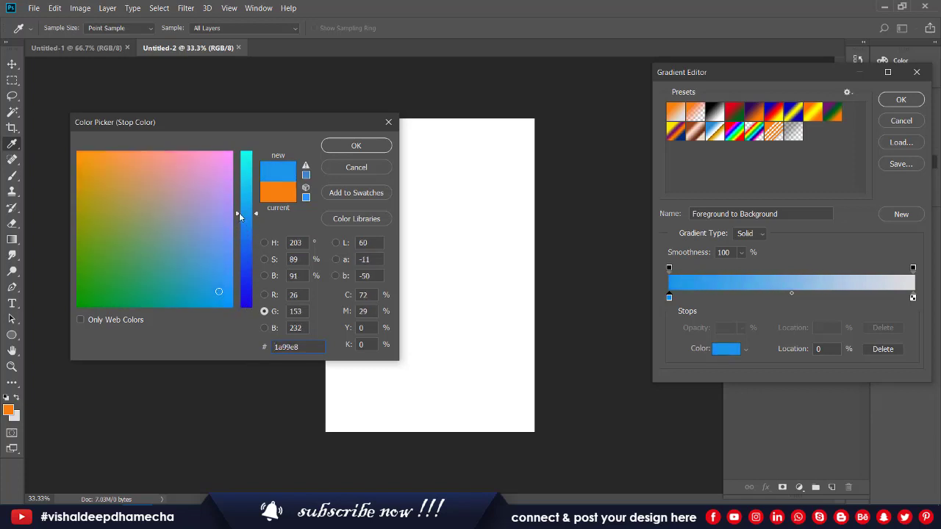
left_click(352, 147)
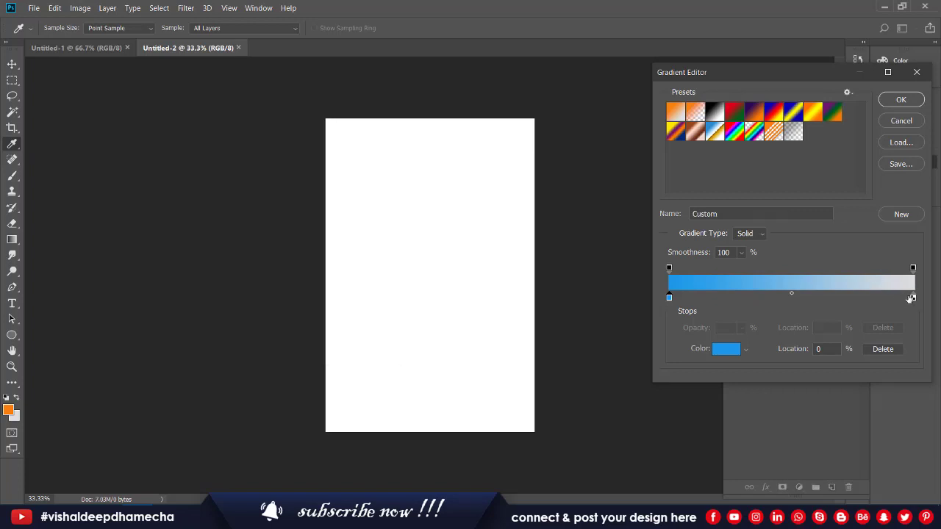
Set the gradient's end stop to deep blue and fill the canvas with the blue gradient
left_click(913, 297)
left_click(726, 350)
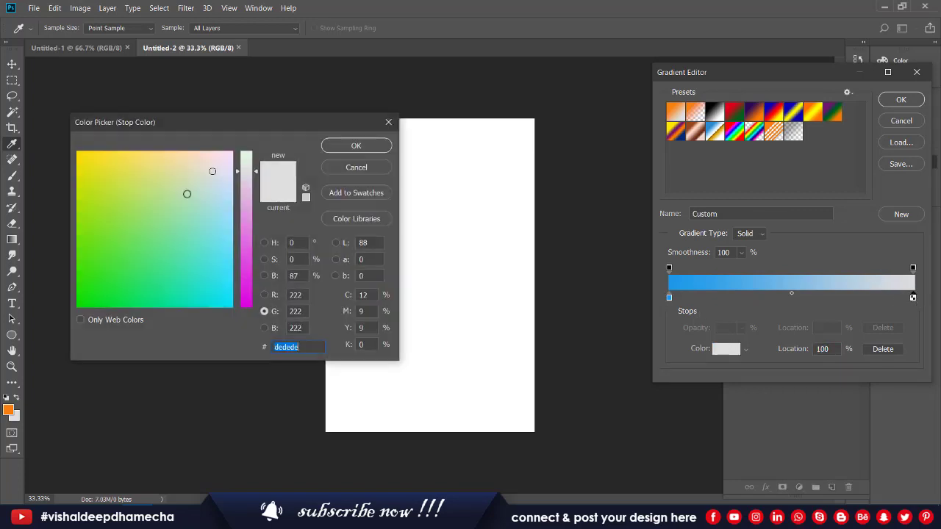
mouse_move(187, 193)
left_mouse_down()
mouse_move(130, 213)
mouse_move(172, 267)
mouse_move(217, 287)
mouse_move(211, 297)
left_mouse_up()
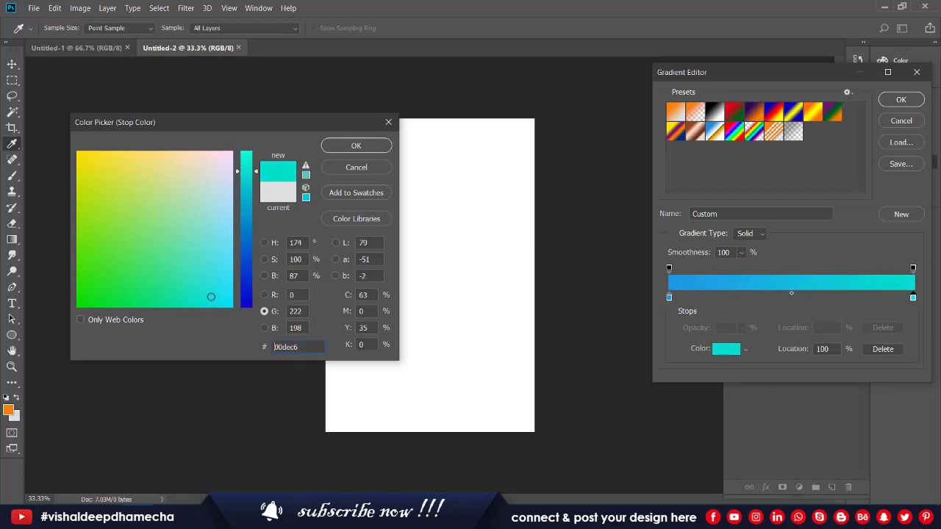
left_click_drag(244, 208, 241, 253)
left_click_drag(219, 284, 222, 294)
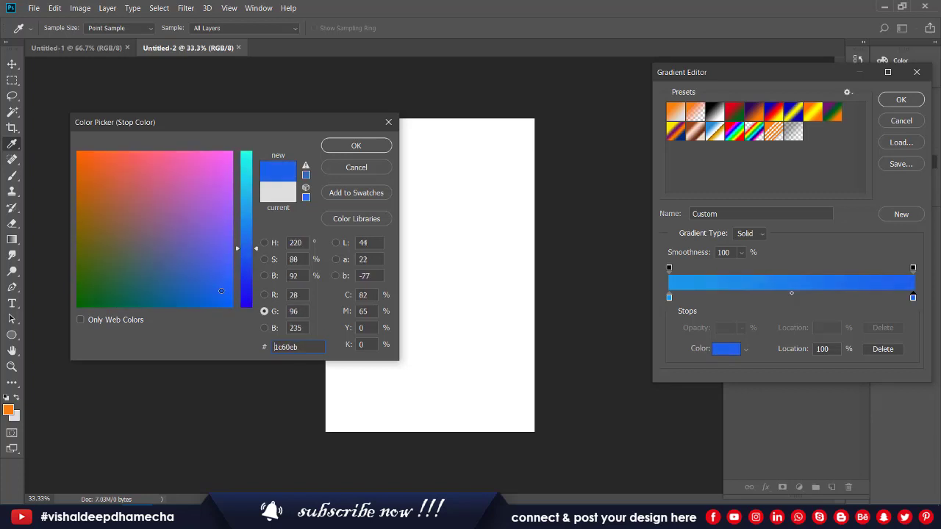
left_click_drag(248, 264, 245, 282)
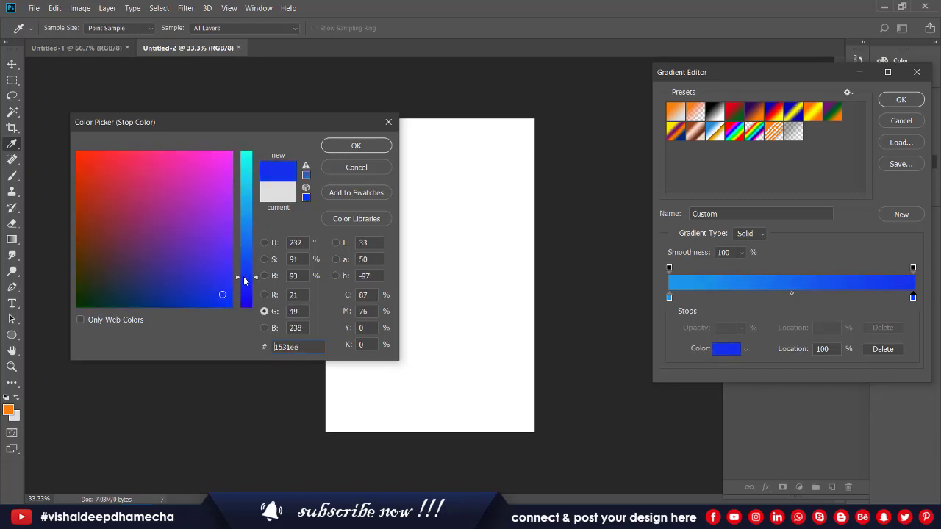
left_click(356, 145)
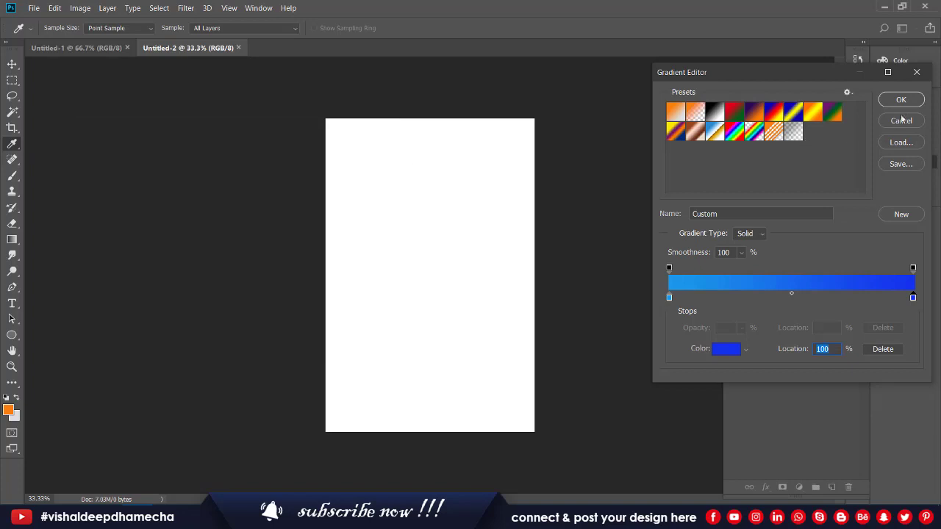
key("Return")
left_click_drag(372, 116, 548, 430)
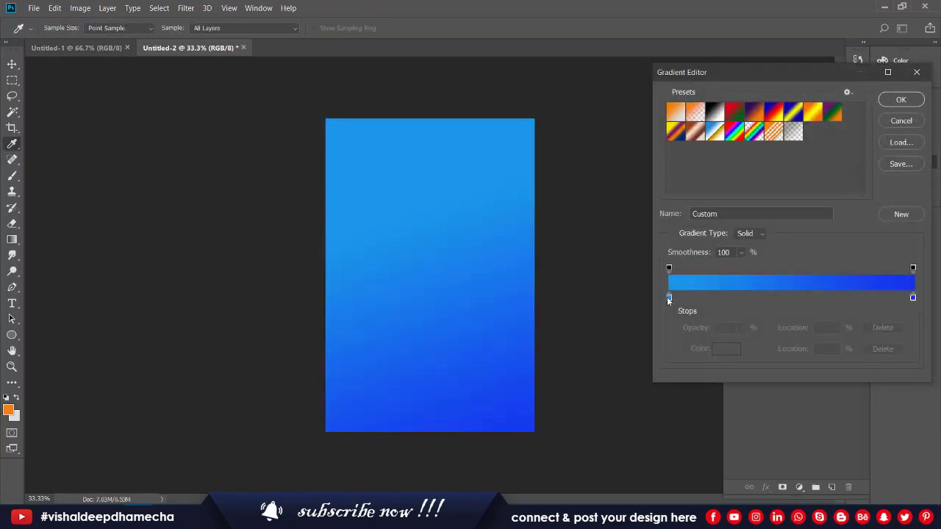
Recolour the start stop bright cyan and redraw the gradient diagonally, cyan top-left to blue bottom-right
left_click(669, 297)
left_click(722, 349)
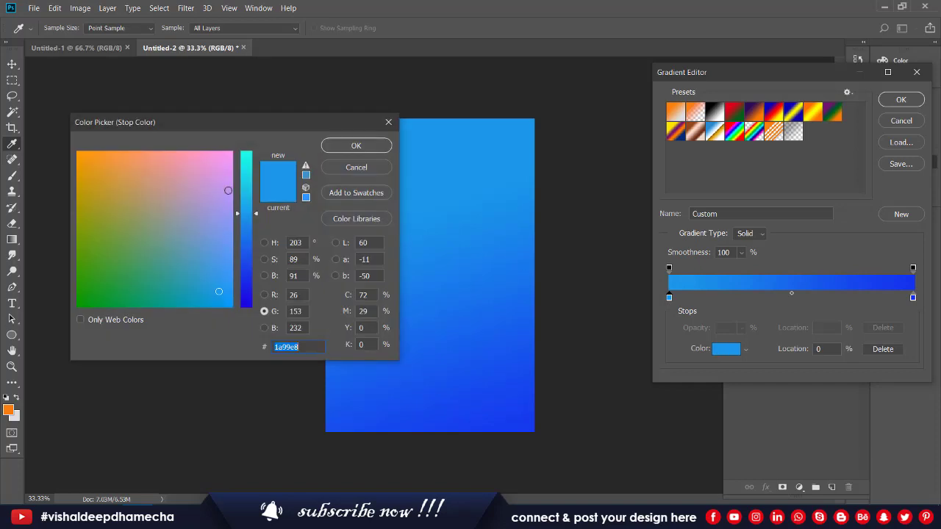
left_click(243, 182)
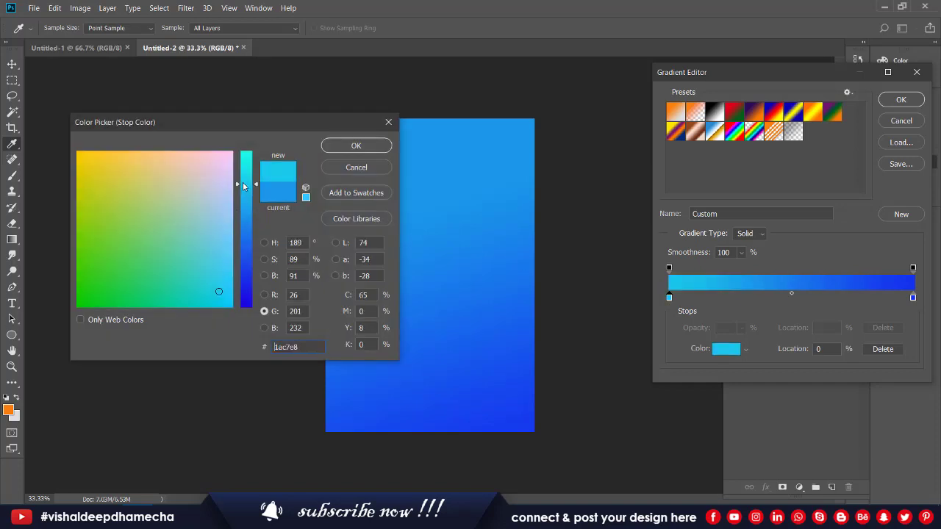
left_click(356, 146)
left_click(901, 99)
left_click_drag(398, 472, 459, 117)
left_click_drag(527, 482, 404, 241)
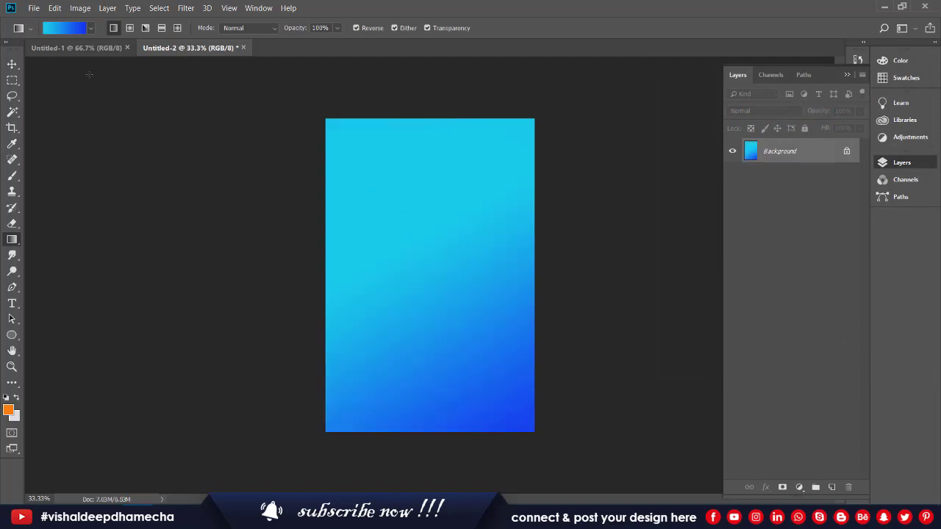
Type MILK near the top of the canvas in the Swistblnk Monthoers handwritten font
left_click(11, 64)
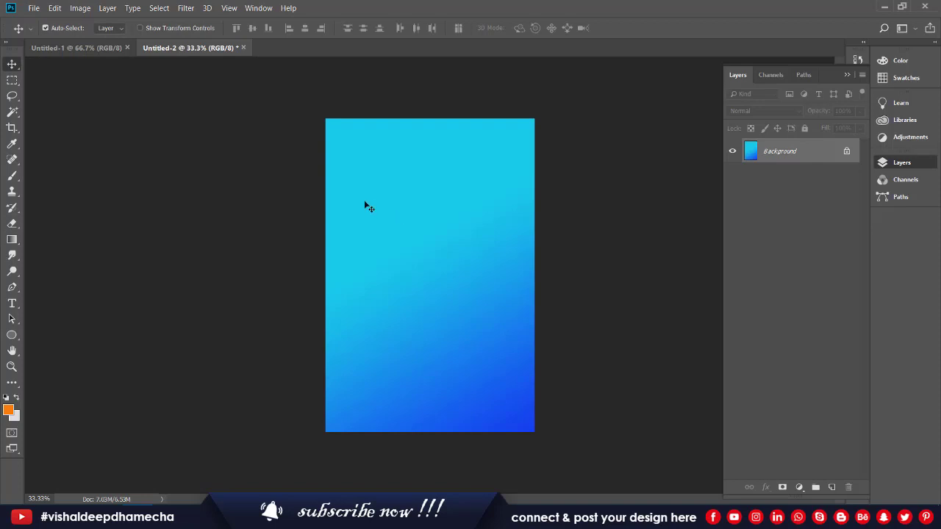
key("t")
left_click(376, 232)
type("M")
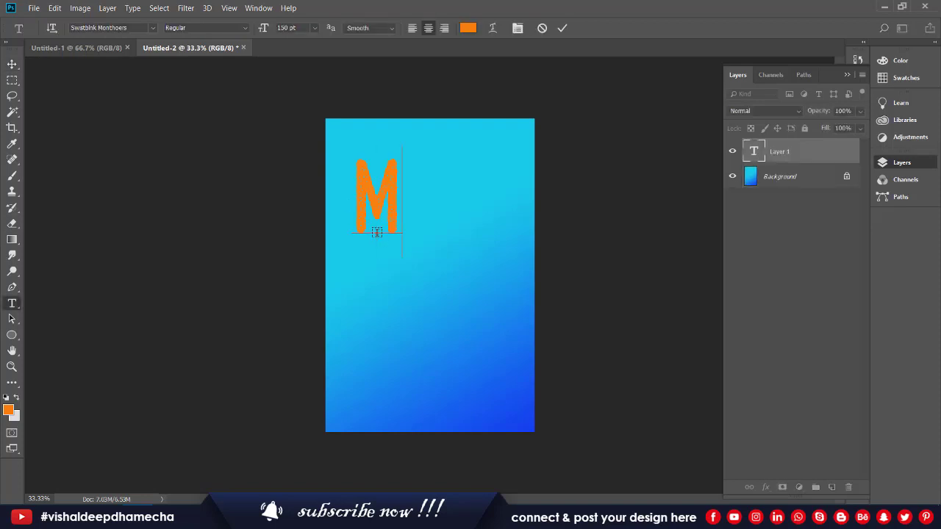
type("ILK")
key("ctrl+a")
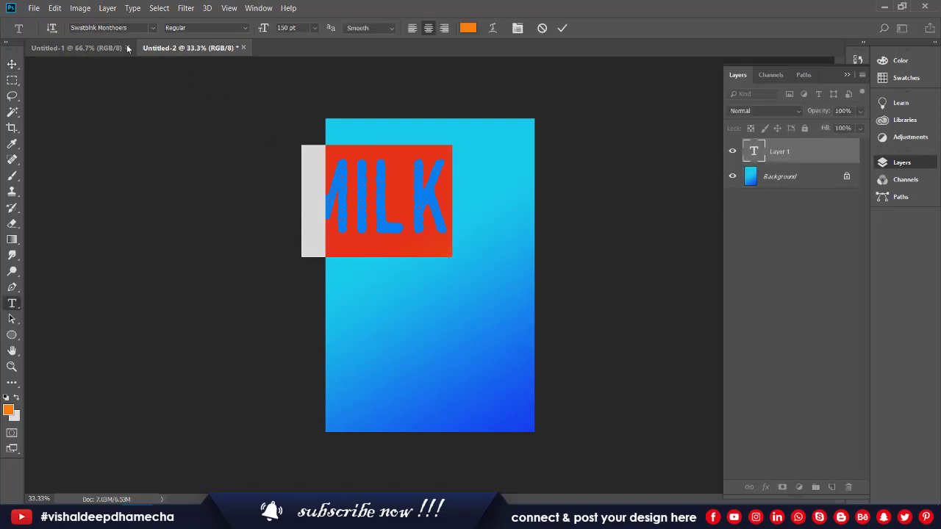
left_click(120, 29)
key("Return")
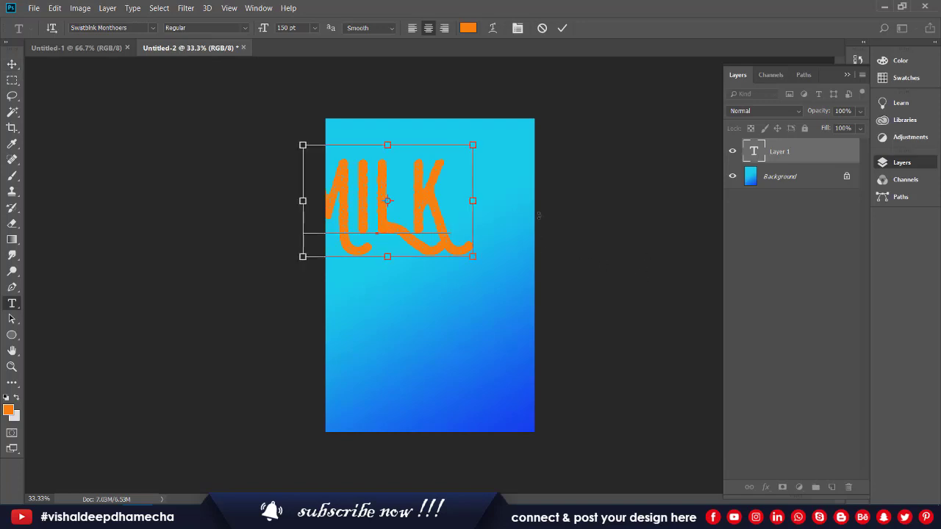
Colour MILK white (#ffffff), centre it on the canvas, and scale it down slightly
key("ctrl+a")
left_click(469, 28)
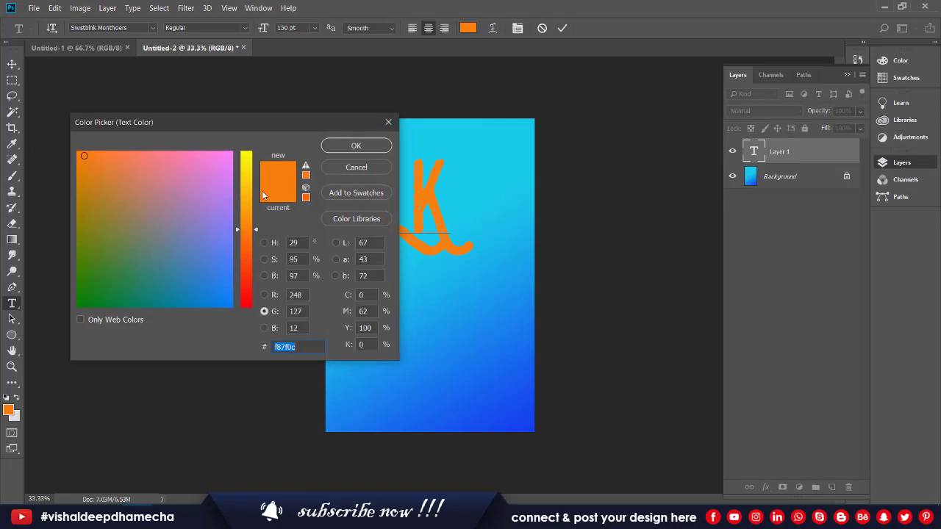
type("007f00")
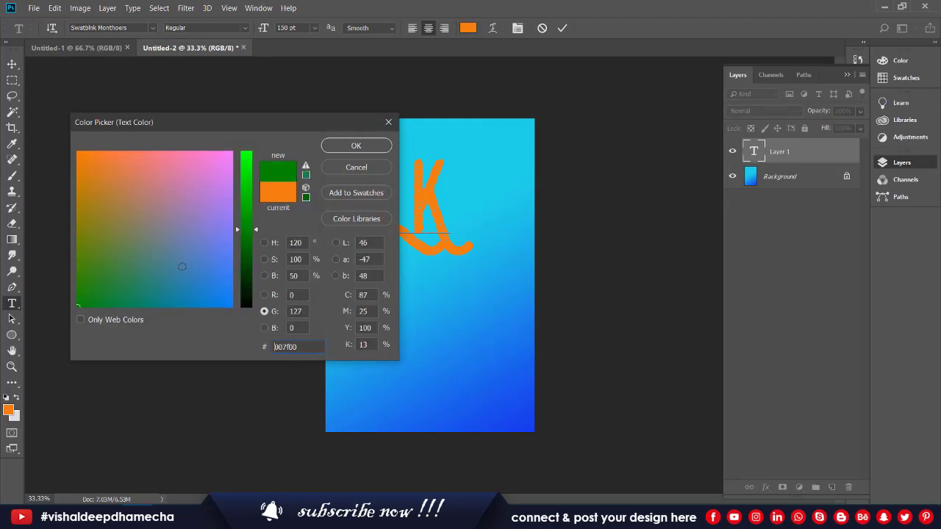
type("ffffffe")
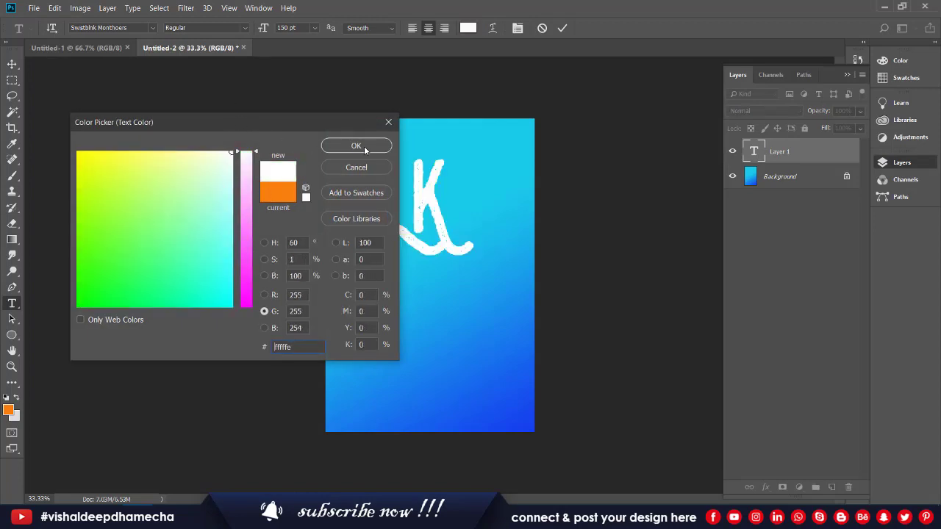
left_click(356, 145)
left_click(4, 62)
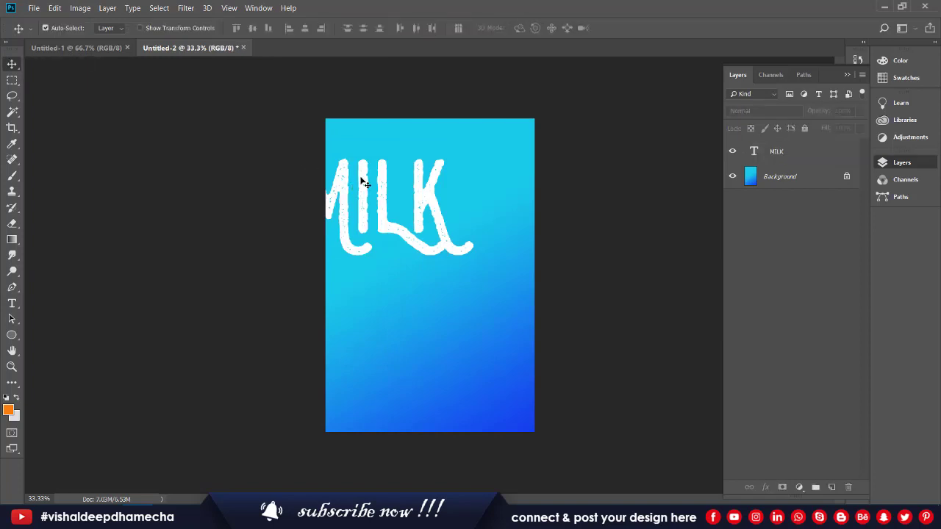
left_click_drag(384, 183, 451, 184)
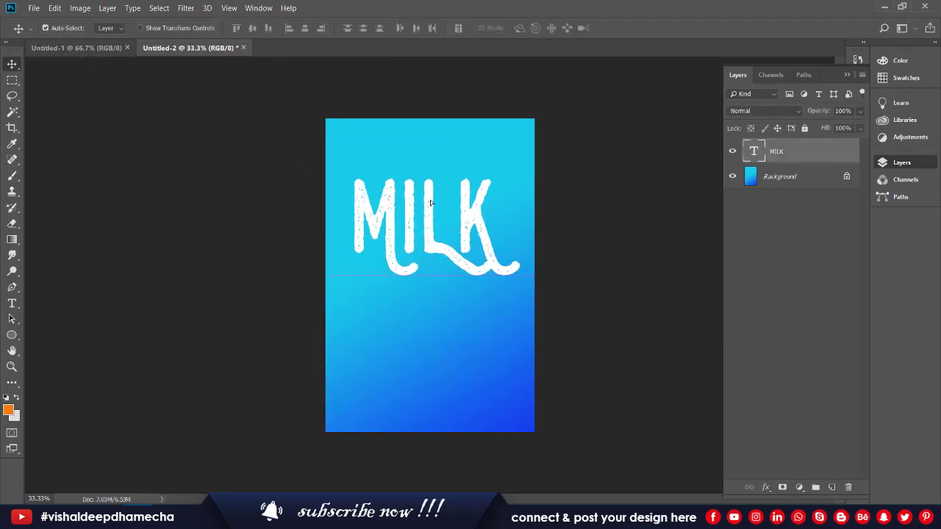
key("ctrl+t")
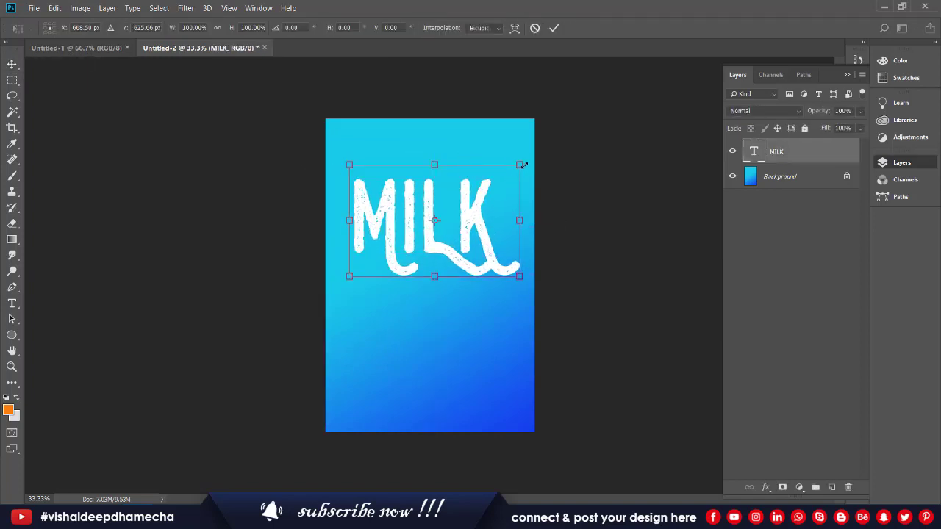
mouse_move(521, 165)
left_mouse_down()
mouse_move(511, 175)
mouse_move(559, 286)
left_mouse_up()
key("Return")
key("z")
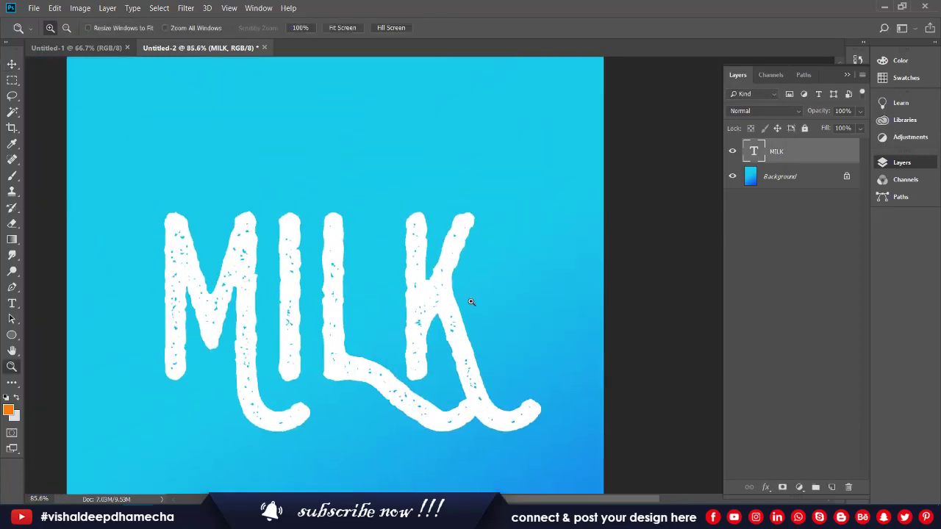
Add a new layer and set up a small white Hard Round brush
left_click(832, 487)
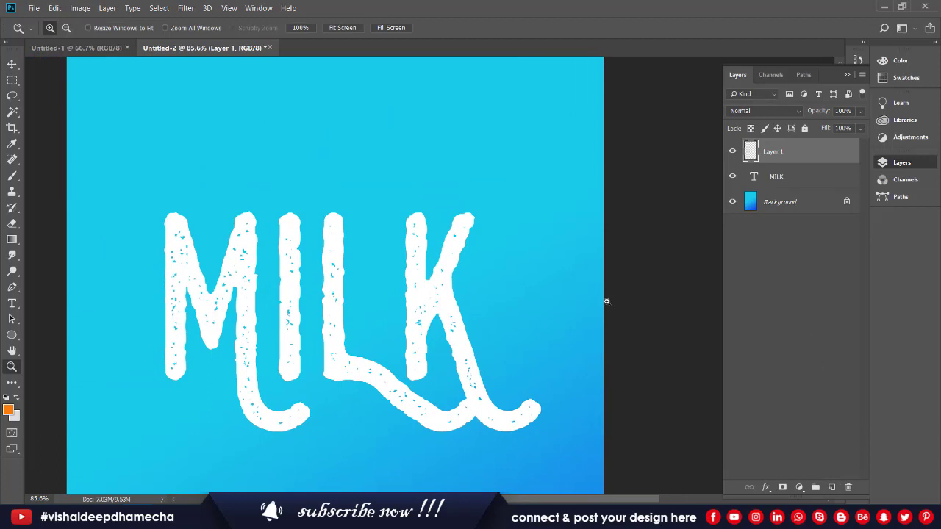
key("b")
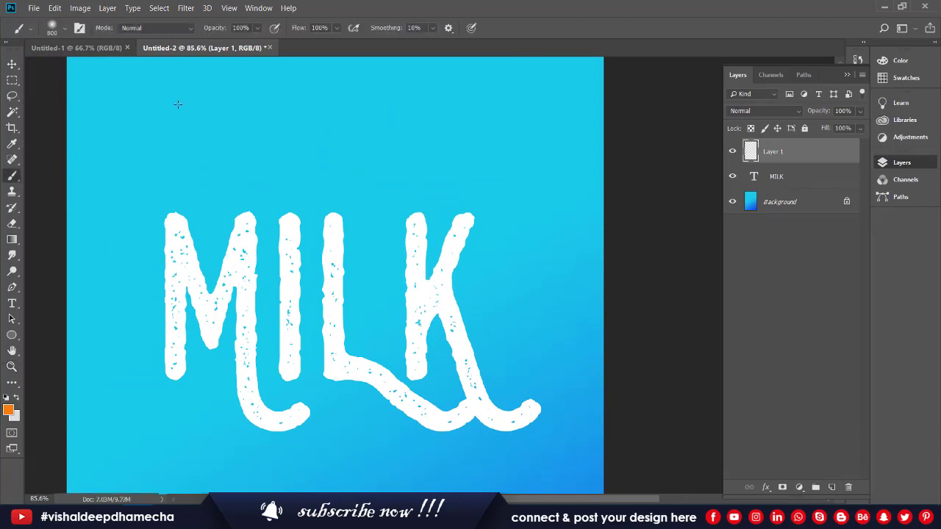
right_click(168, 138)
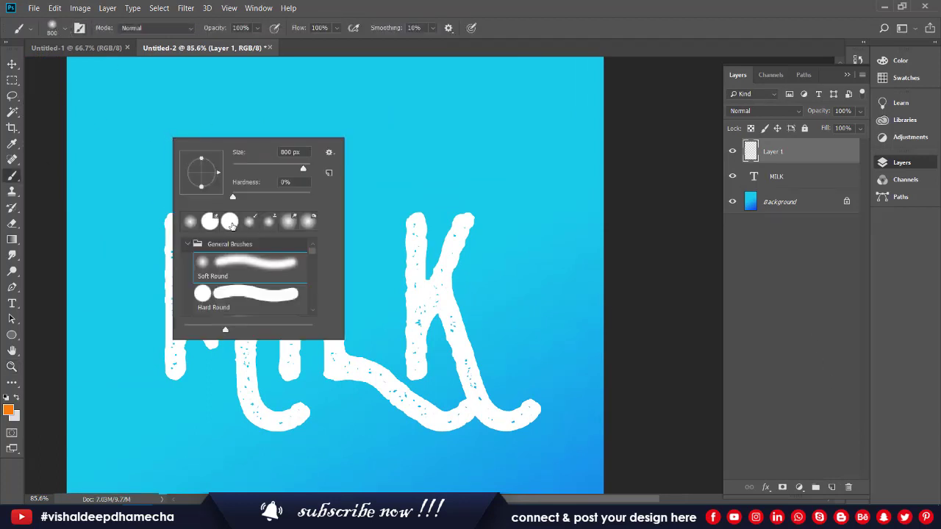
left_click(231, 222)
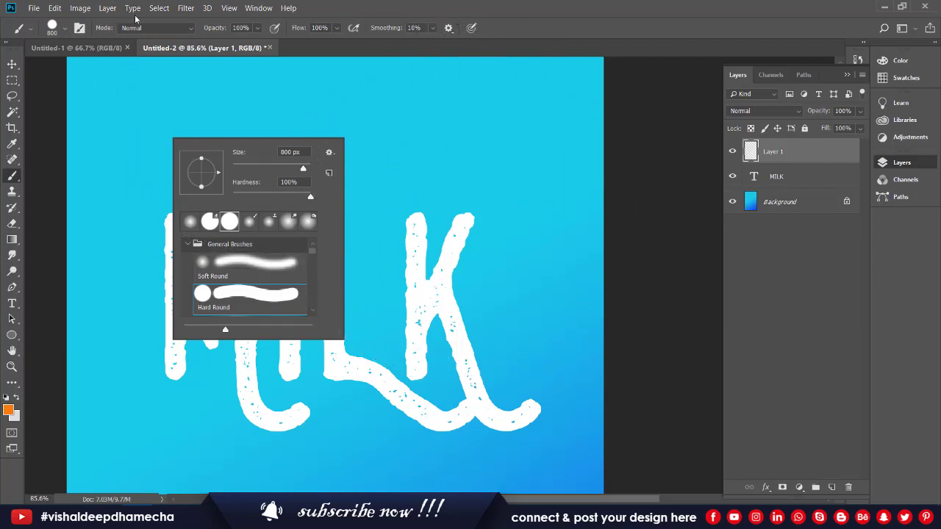
left_click(69, 35)
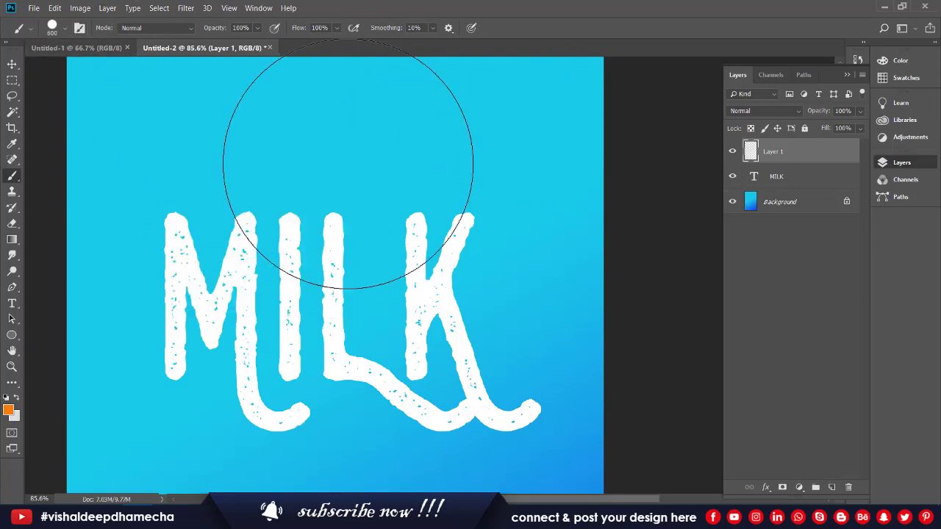
key("bracketleft")
key("bracketleft")
key("bracketleft")
key("bracketleft")
key("bracketleft")
key("bracketleft")
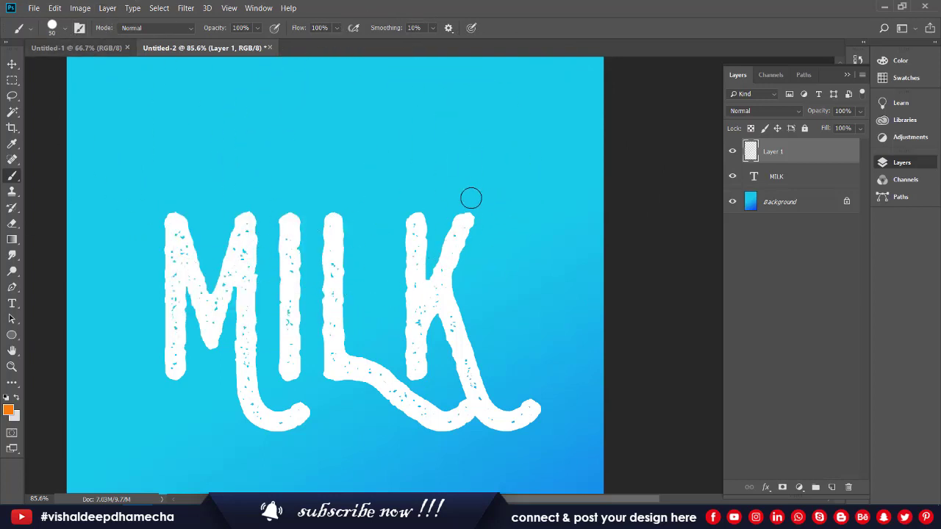
key("bracketleft")
key("x")
Paint three straight white burst lines beside the K and three below-left of the M
left_click(462, 197)
left_click(460, 137, "shift")
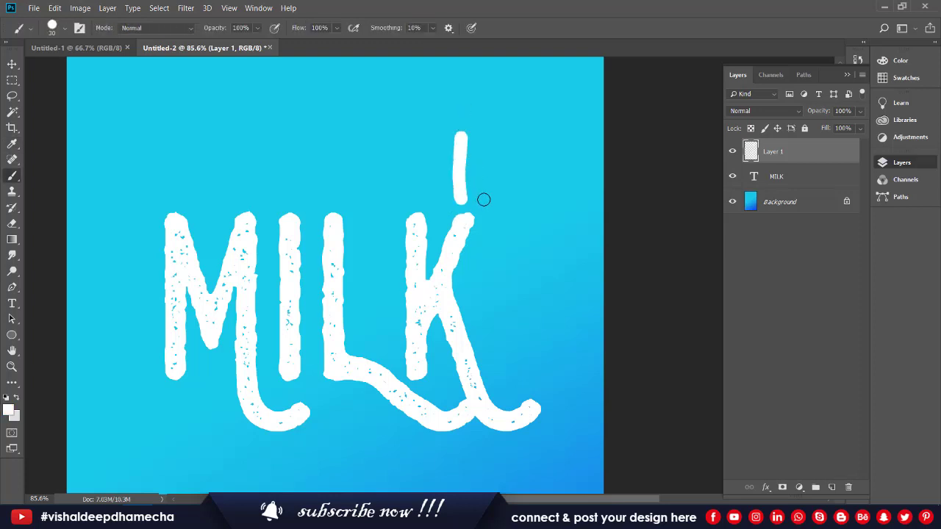
left_click(484, 205)
left_click(529, 181, "shift")
left_click(484, 227)
left_click(542, 254, "shift")
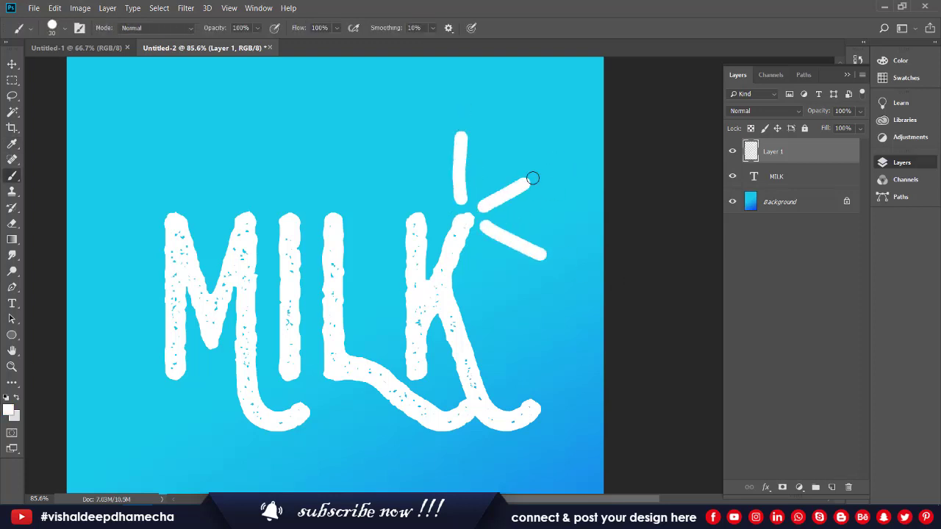
left_click(168, 396)
left_click(164, 433, "shift")
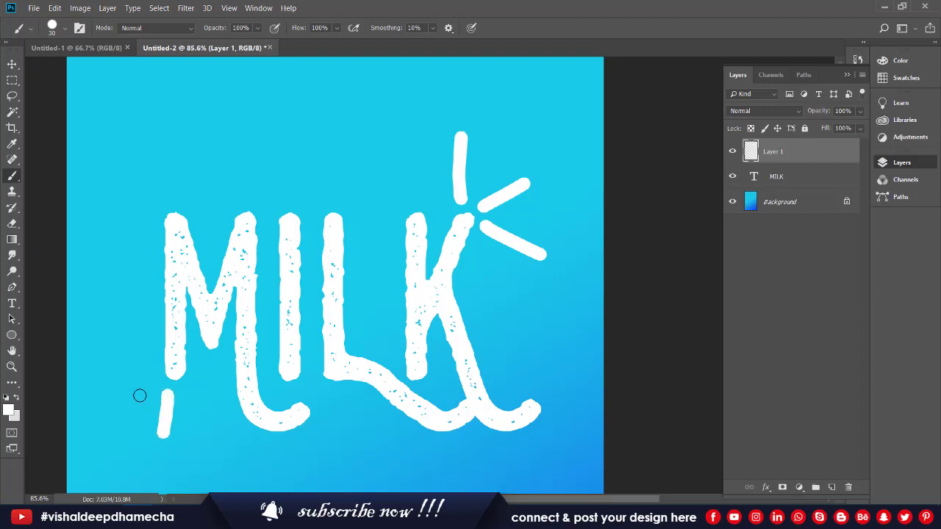
left_click(147, 385)
left_click(122, 395, "shift")
left_click(188, 395)
left_click(214, 419, "shift")
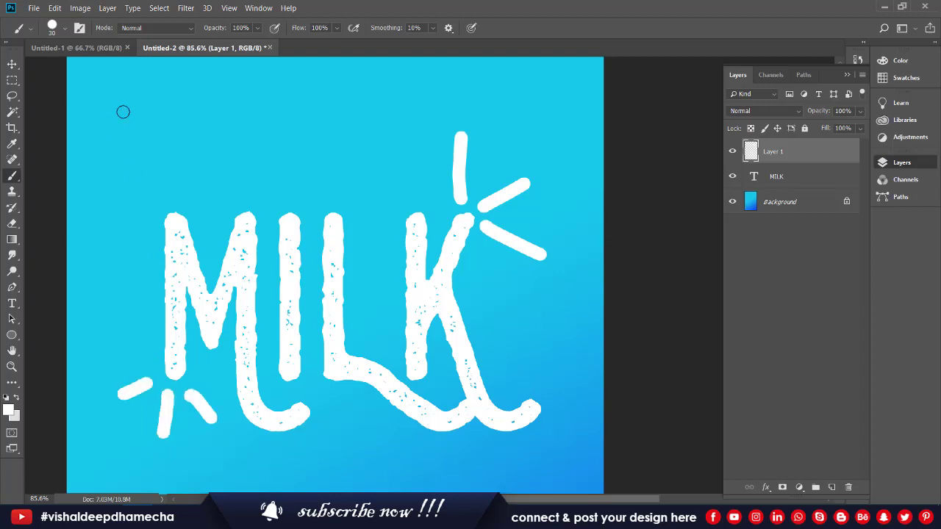
left_click(12, 65)
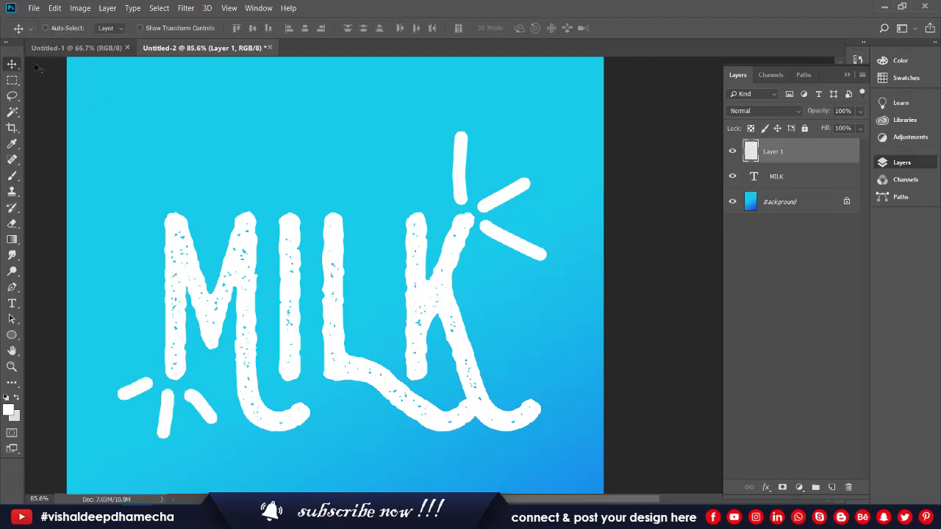
Merge the MILK text into the burst-line layer and nudge it up slightly
key("ctrl+0")
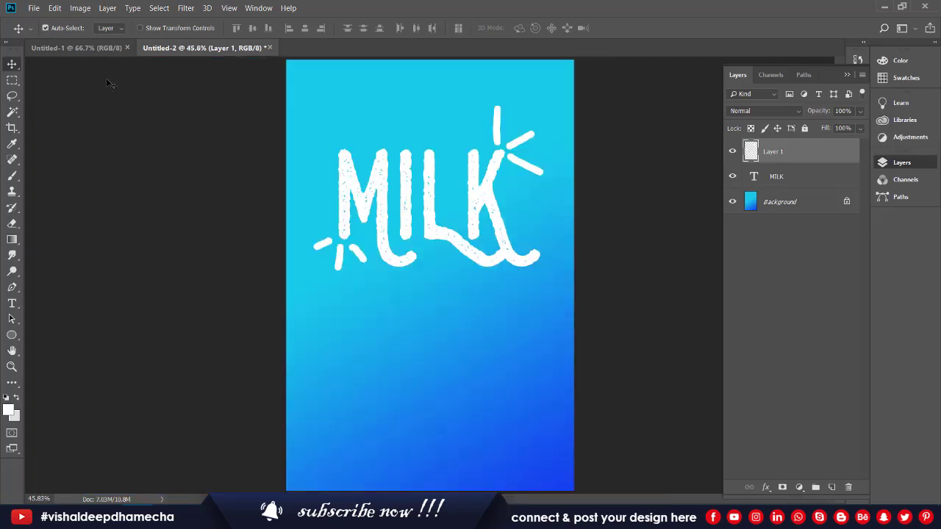
key("ctrl+e")
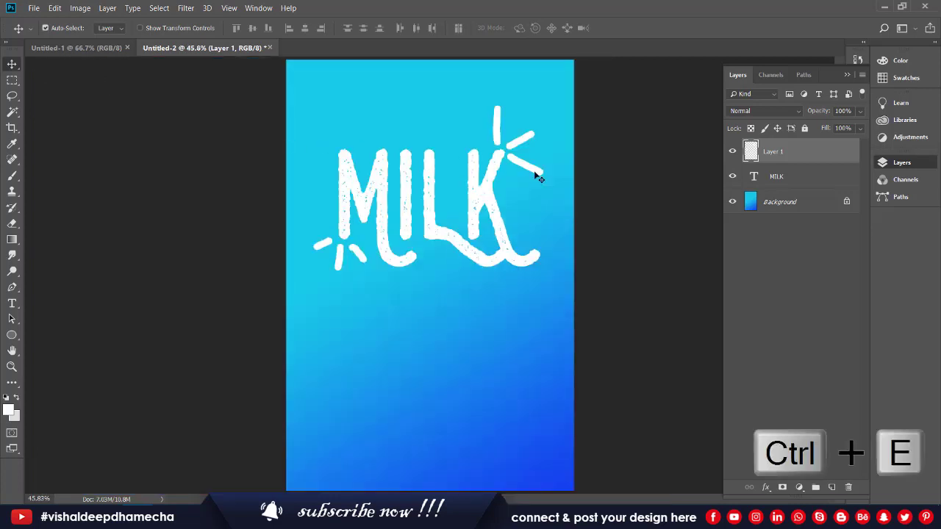
key("ctrl+e")
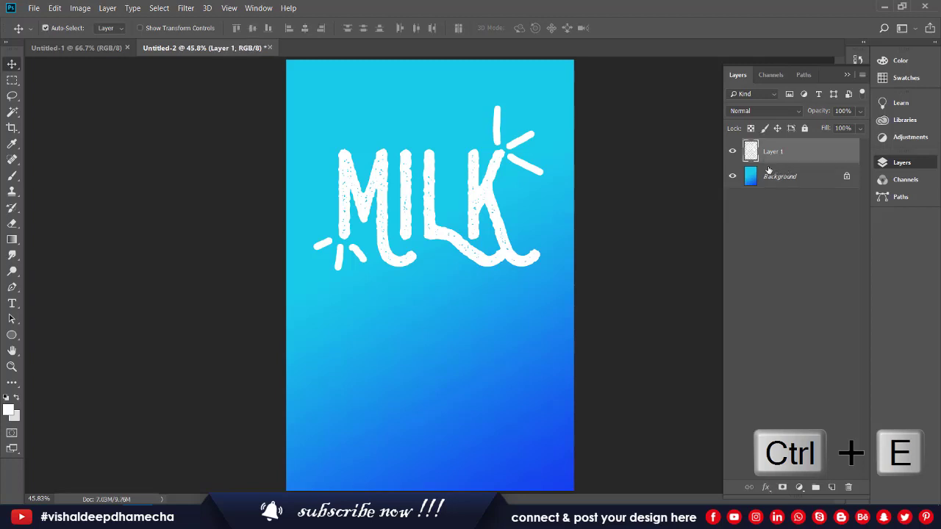
left_click(734, 151)
left_click_drag(489, 209, 489, 197)
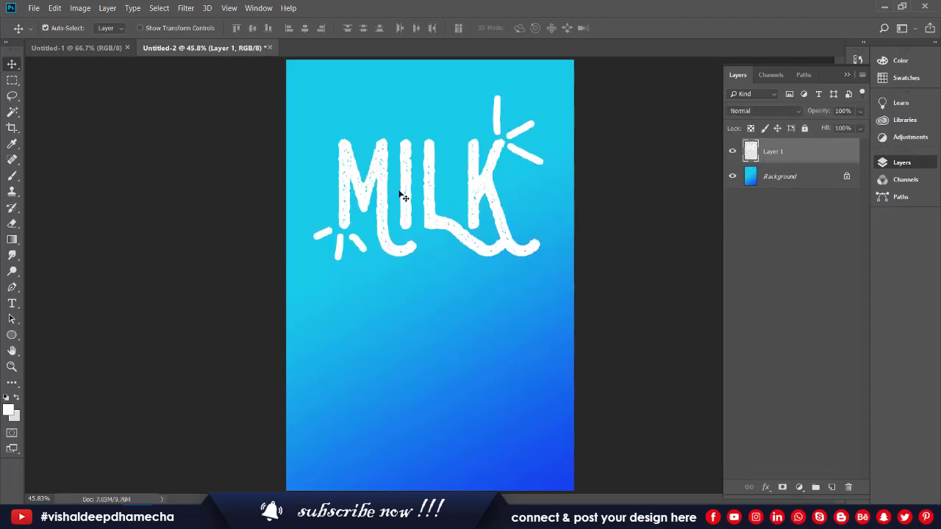
Centre the MILK artwork horizontally with the Background, raise it a little, and add an empty layer
left_click(804, 185, "shift")
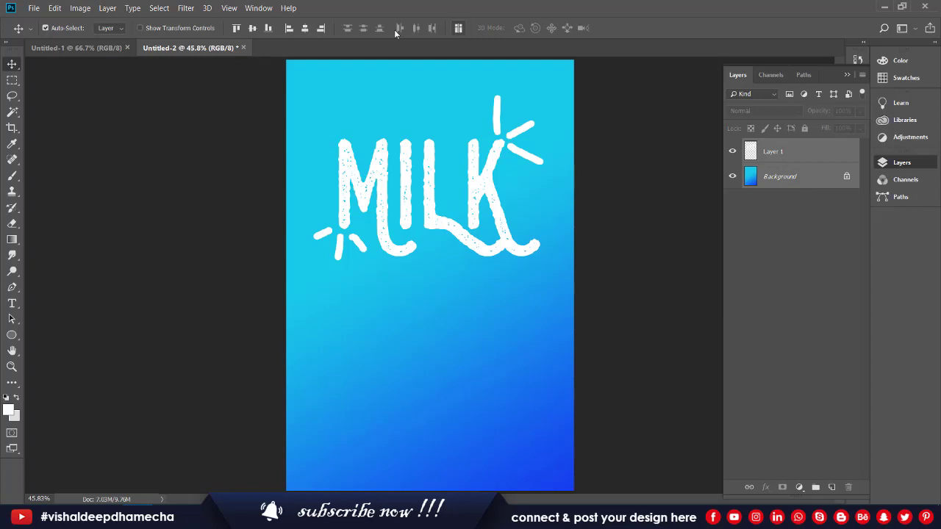
left_click(305, 28)
left_click(482, 183)
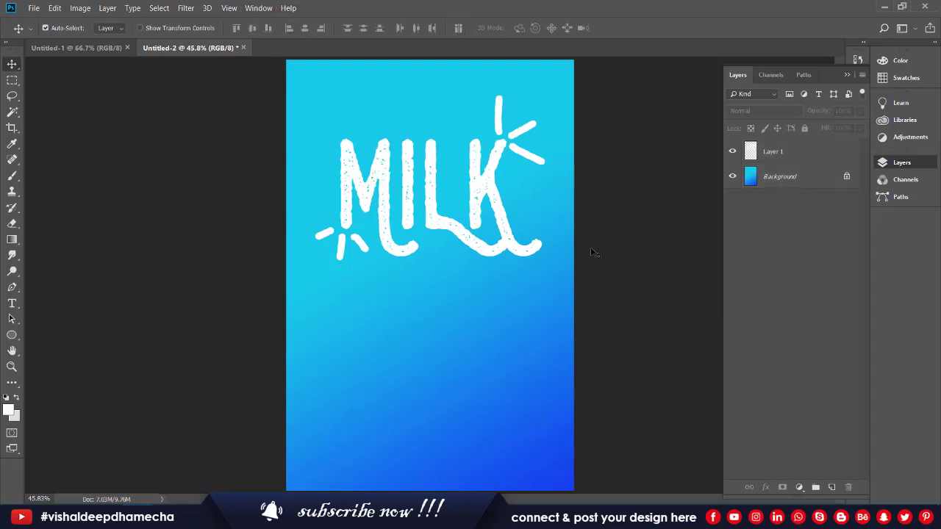
left_click_drag(492, 187, 492, 181)
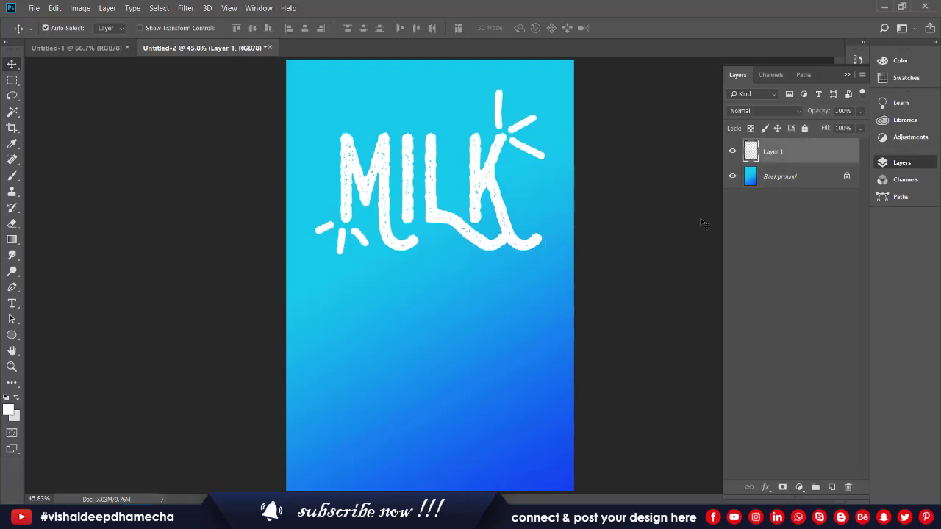
left_click(832, 488)
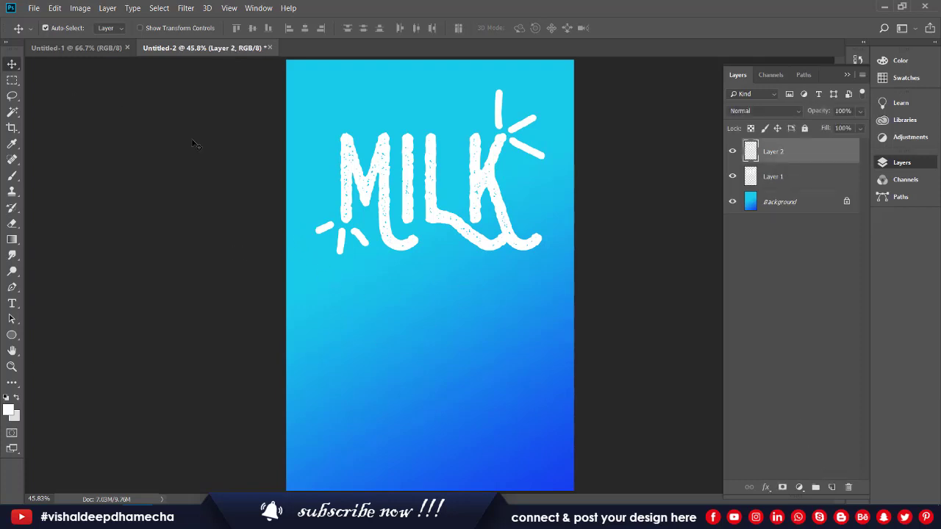
Place LAVNYA text below MILK and surround it with a 729 × 220 px rounded rectangle
key("t")
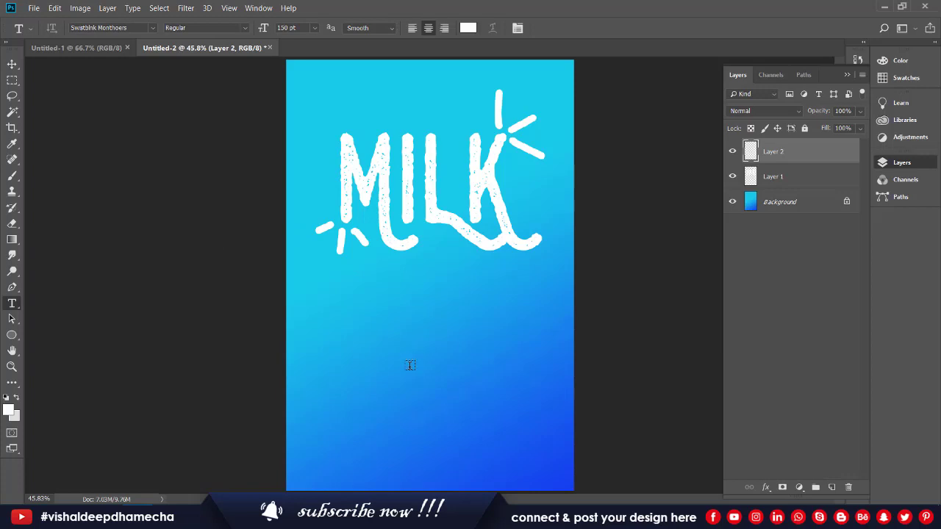
left_click(410, 365)
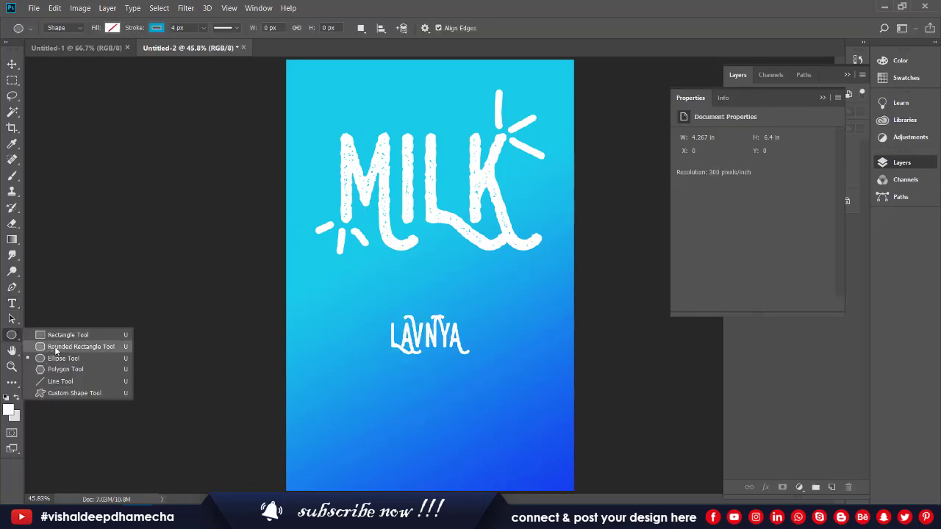
left_click(53, 343)
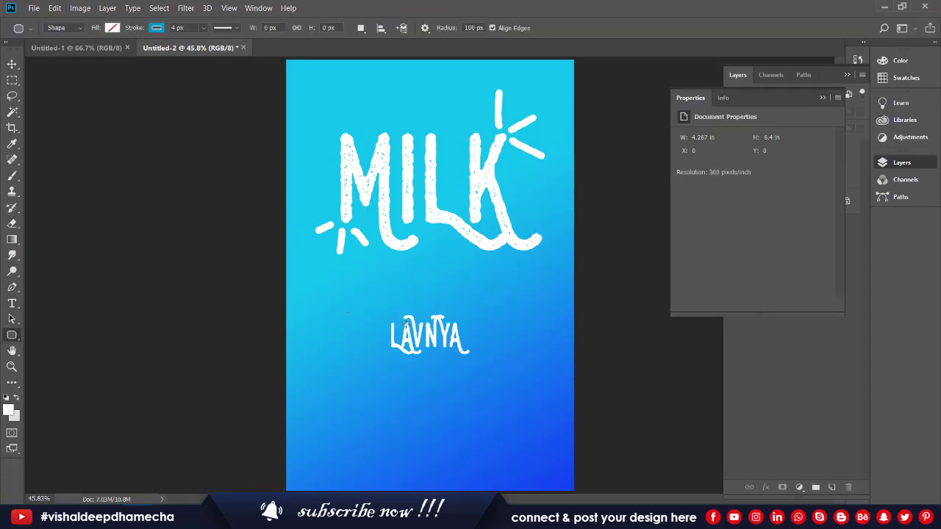
left_click_drag(348, 313, 511, 361)
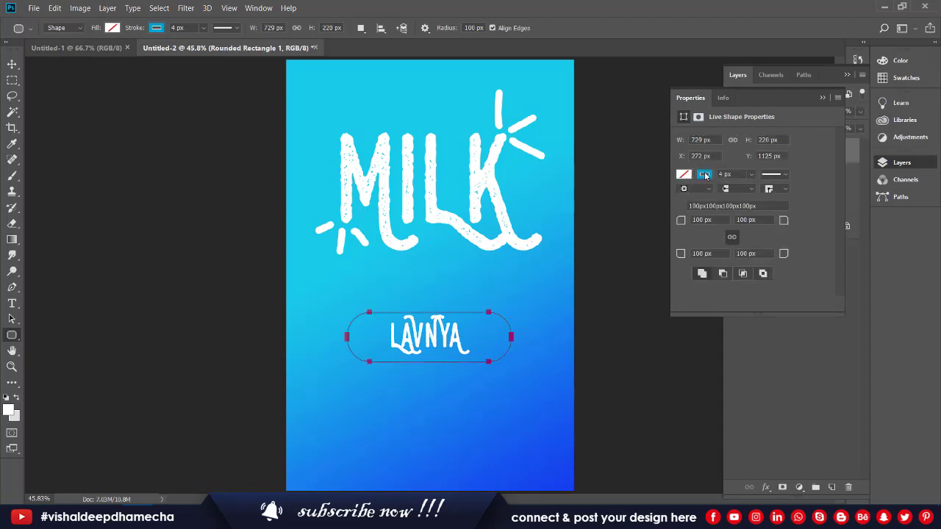
Remove the pill's outline and give it a linear gradient fill
left_click(705, 175)
left_click(692, 197)
left_click(686, 175)
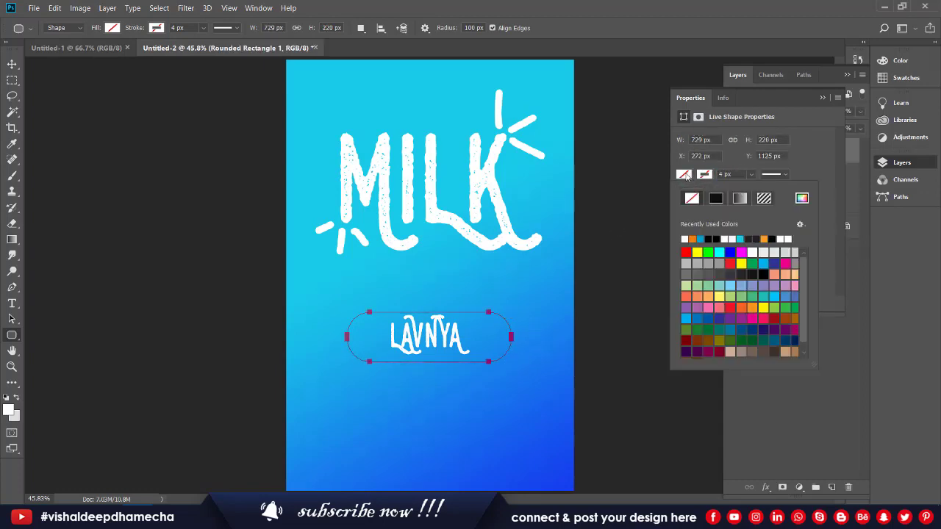
left_click(740, 197)
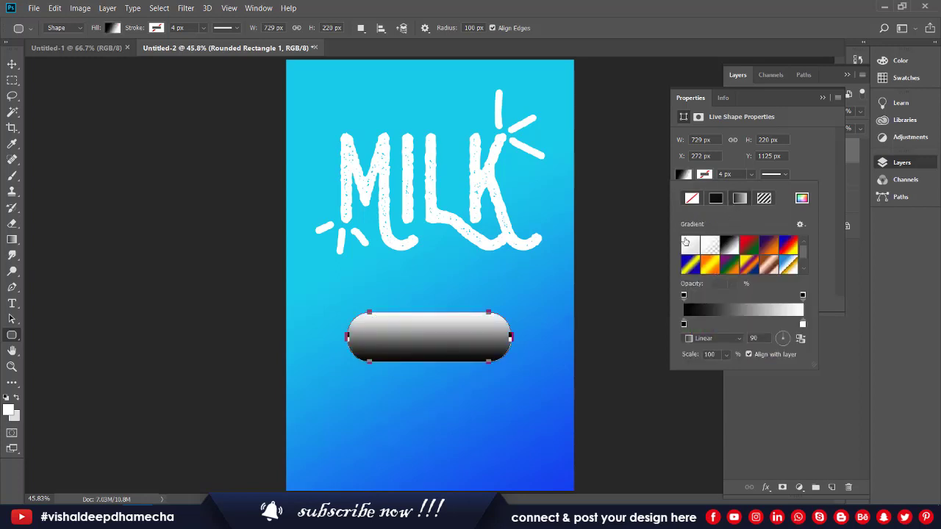
left_click(686, 245)
left_click(685, 324)
left_click(698, 338)
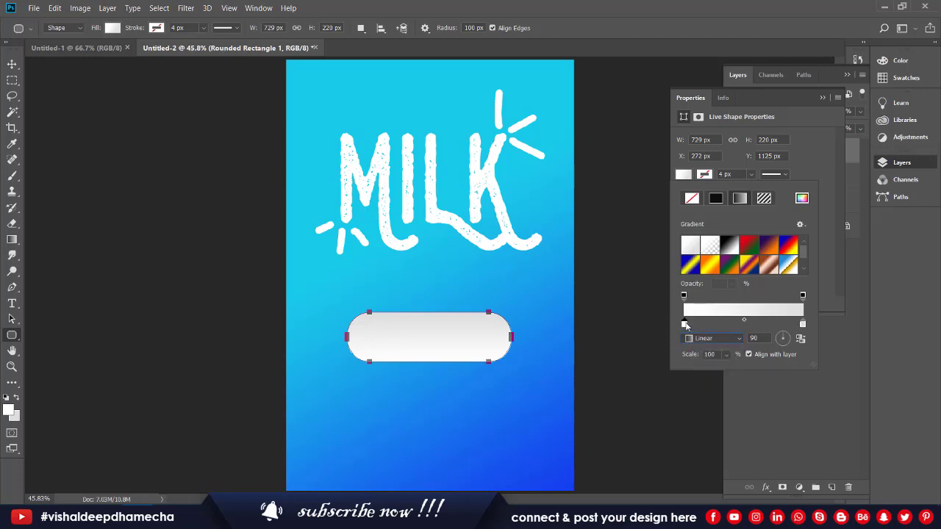
Colour the pill gradient's stops yellow (ffff00) and bright green, and begin moving the pill below LAVNYA
double_click(685, 325)
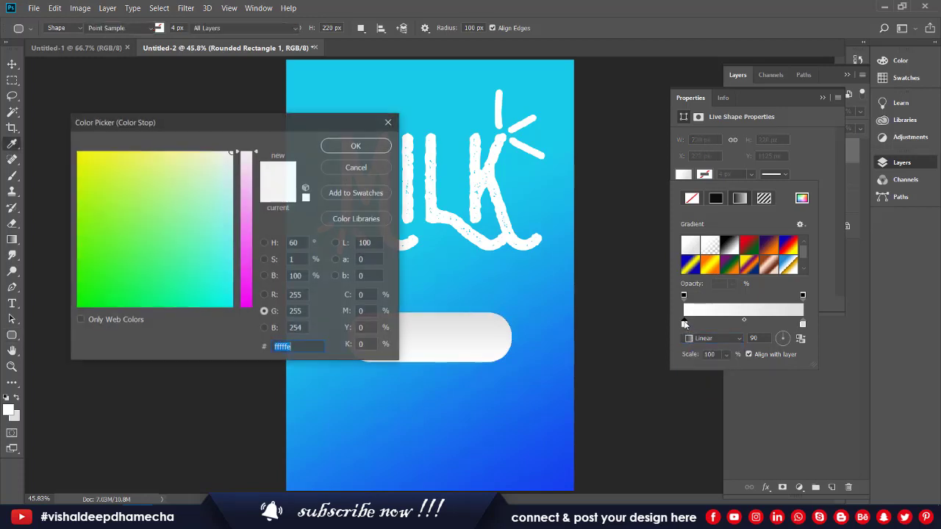
type("ffff00")
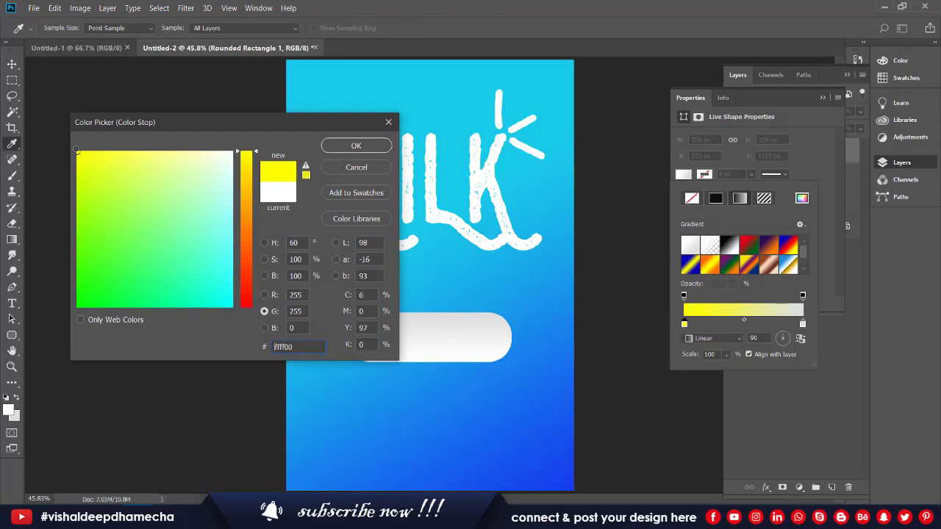
left_click_drag(76, 150, 91, 164)
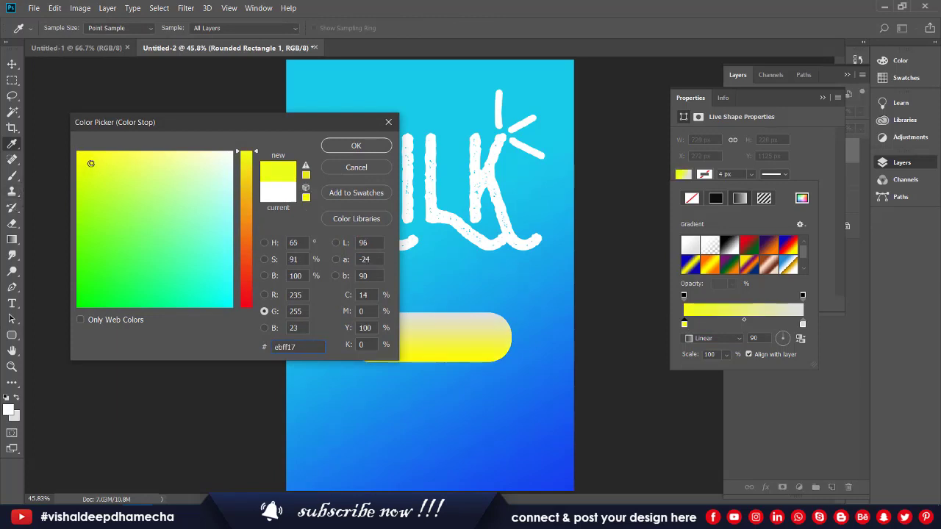
left_click(353, 147)
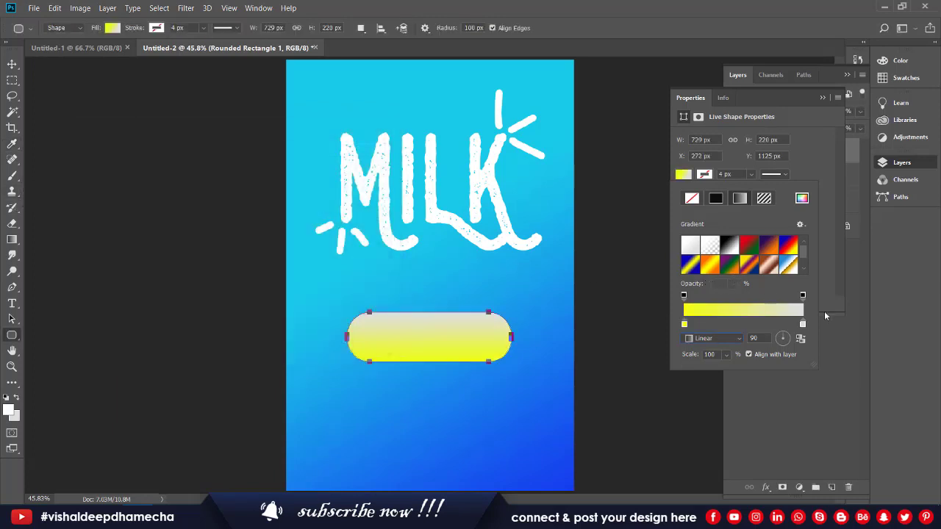
double_click(802, 323)
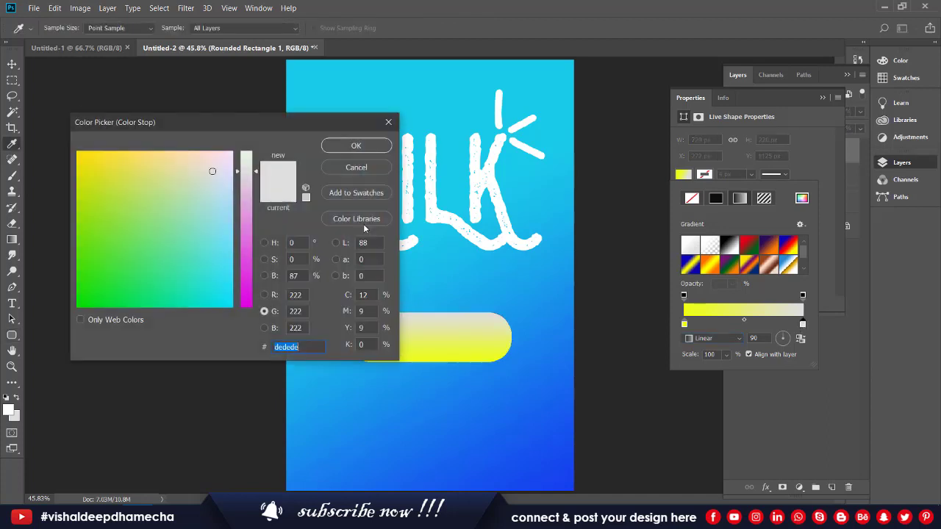
left_click(136, 219)
left_click_drag(246, 154, 246, 171)
left_click(91, 291)
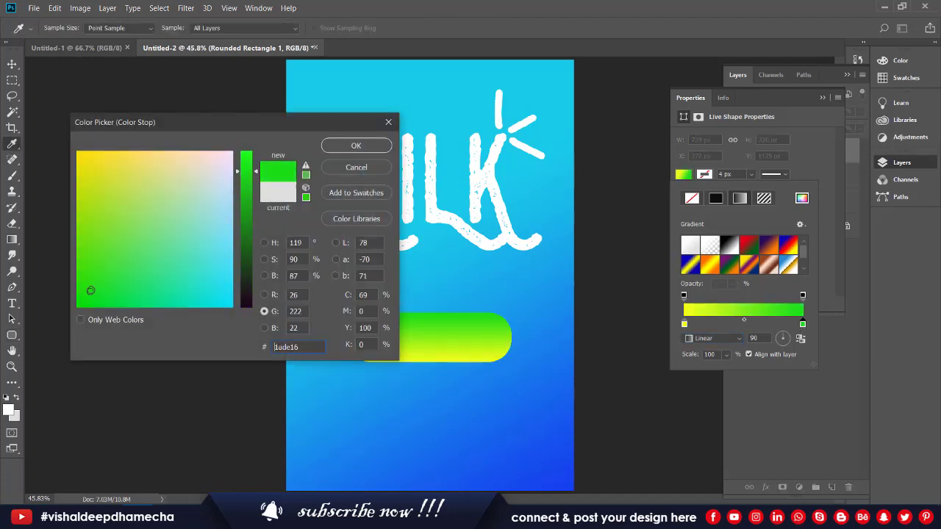
left_click_drag(90, 290, 88, 301)
left_click(356, 145)
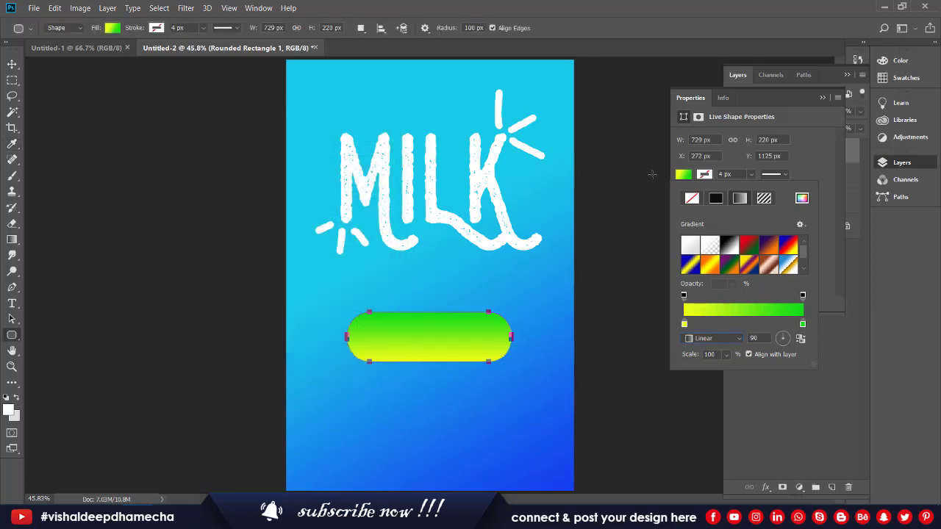
left_click_drag(792, 152, 787, 181)
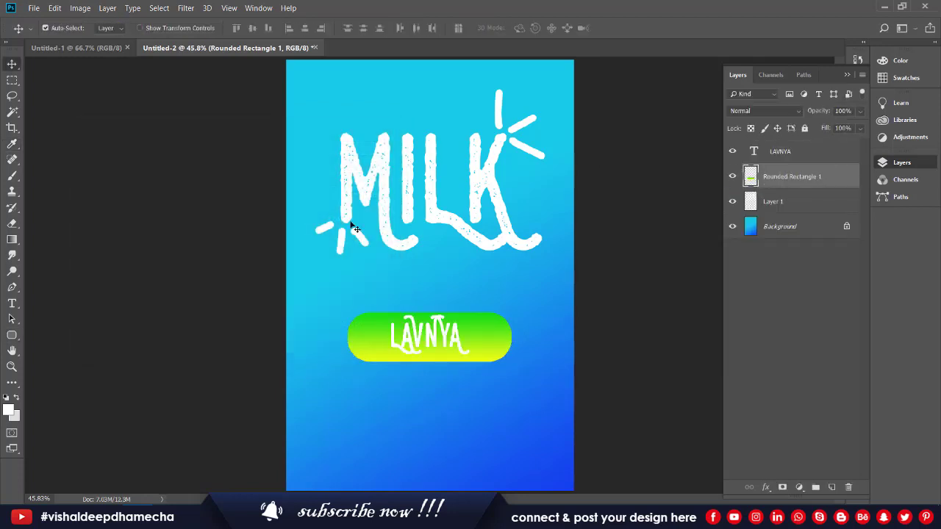
Place the pill under LAVNYA and recolour the text dark charcoal #2b2d2d
left_click_drag(436, 331, 437, 333)
double_click(436, 332)
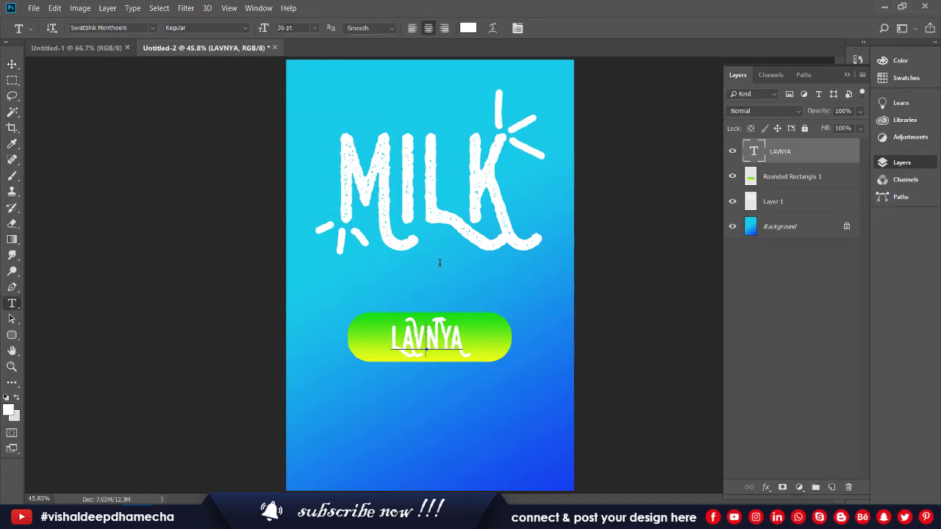
key("ctrl+a")
left_click(468, 28)
left_click(78, 304)
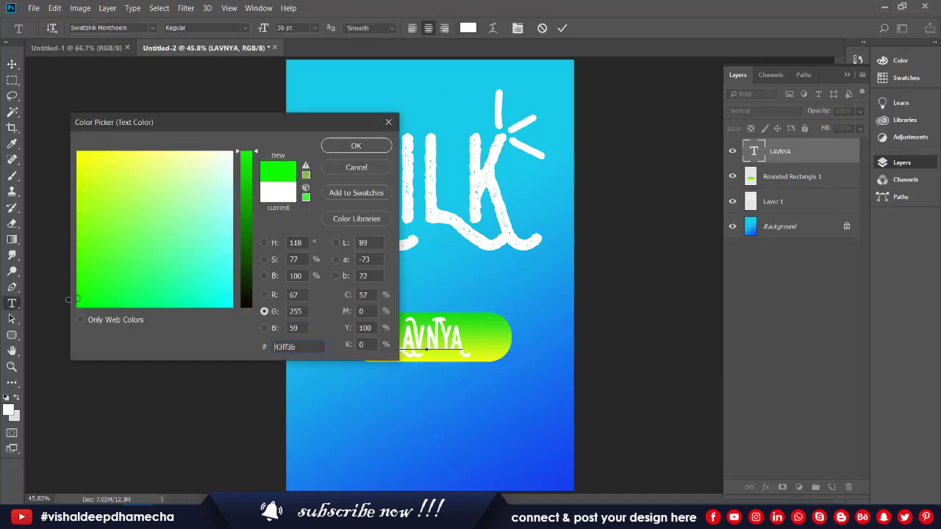
left_click(95, 295)
left_click_drag(243, 273, 243, 315)
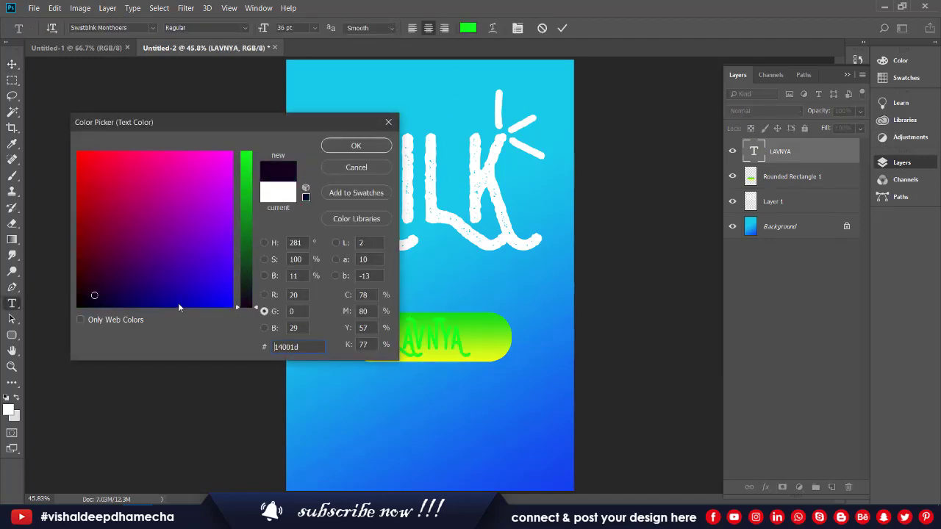
left_click_drag(94, 295, 73, 326)
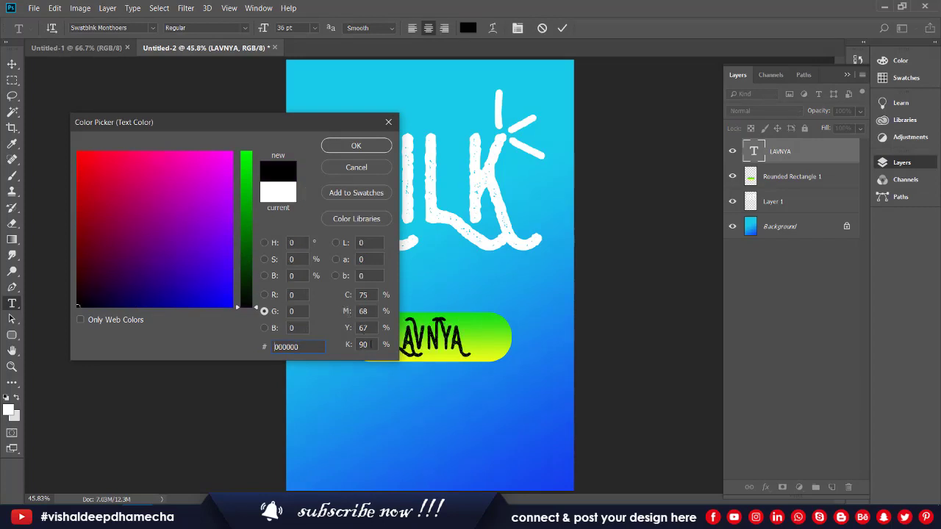
left_click(371, 344)
type("60")
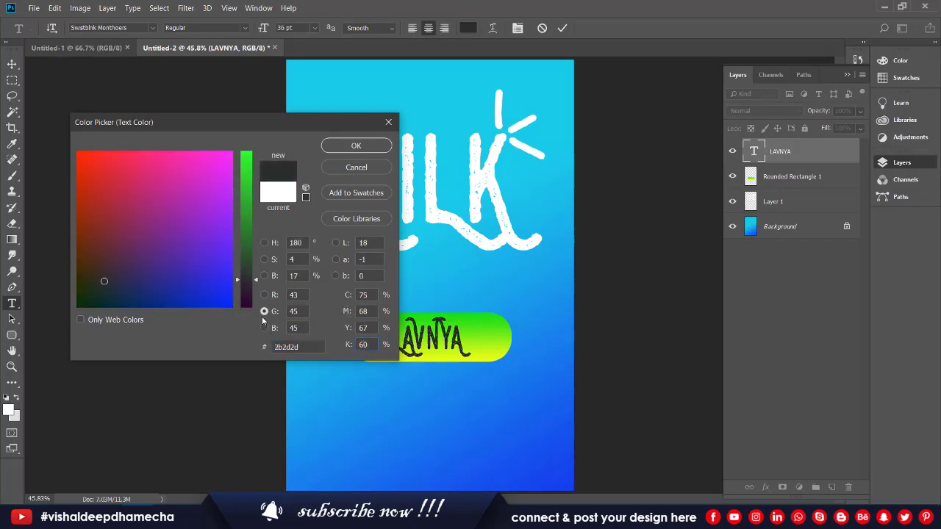
left_click(356, 146)
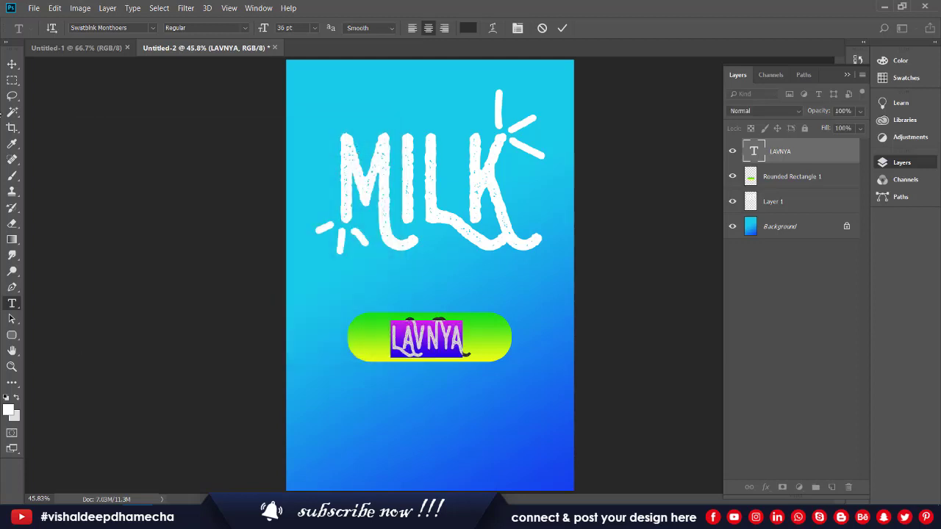
left_click(11, 65)
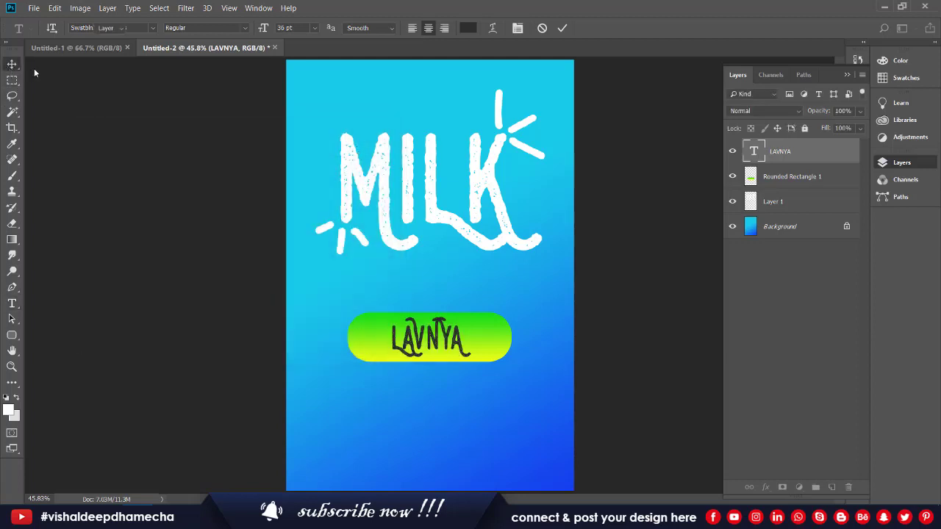
Align the pill and LAVNYA text on their horizontal centres
left_click(476, 328)
left_click(450, 345, "shift")
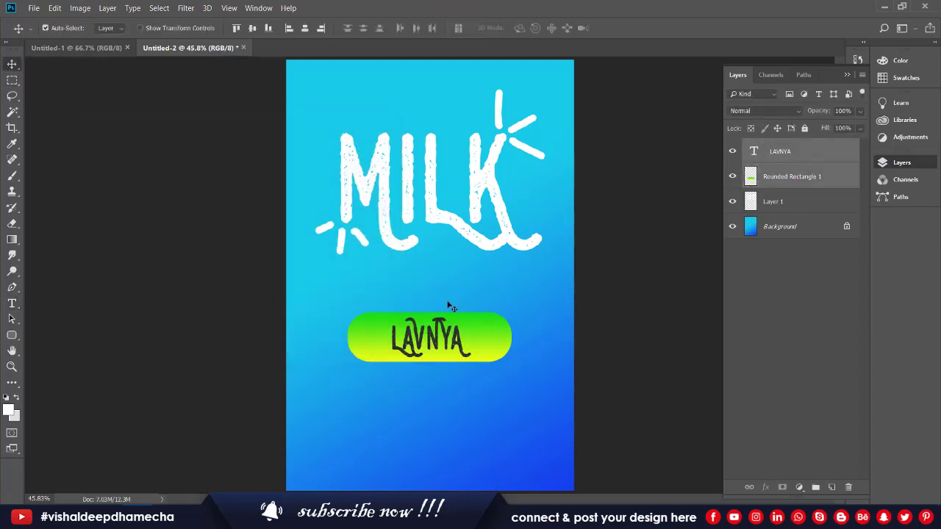
left_click(305, 29)
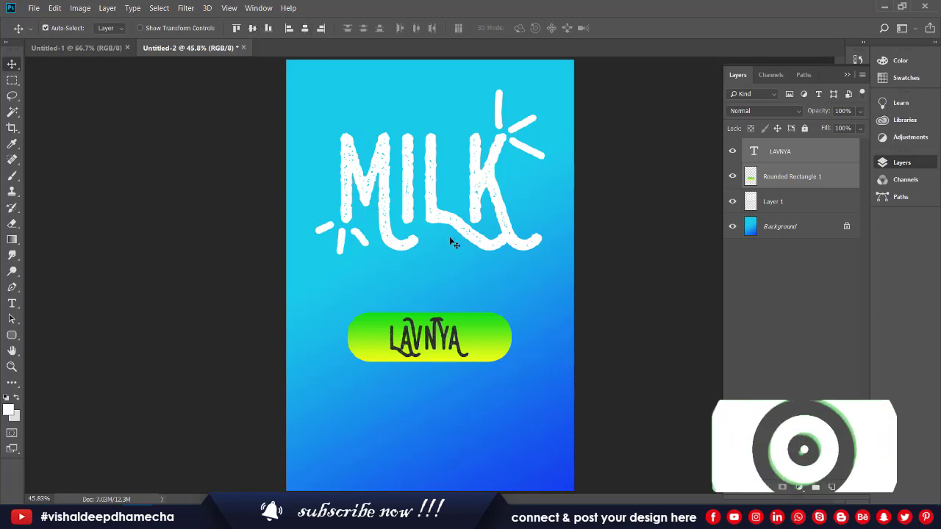
Rotate the pill and LAVNYA text about 15.7° so they rise to the right
key("ctrl+t")
left_click_drag(545, 208, 515, 193)
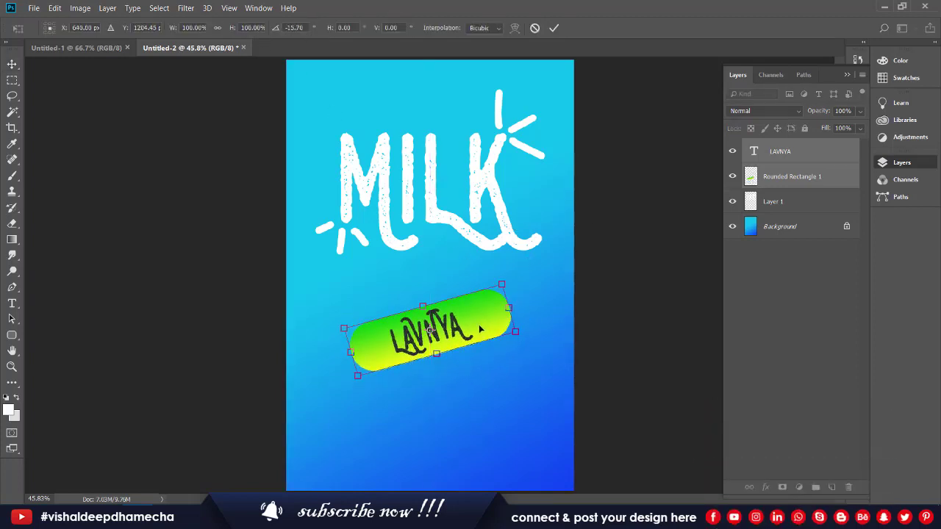
key("Return")
left_click(781, 228, "ctrl")
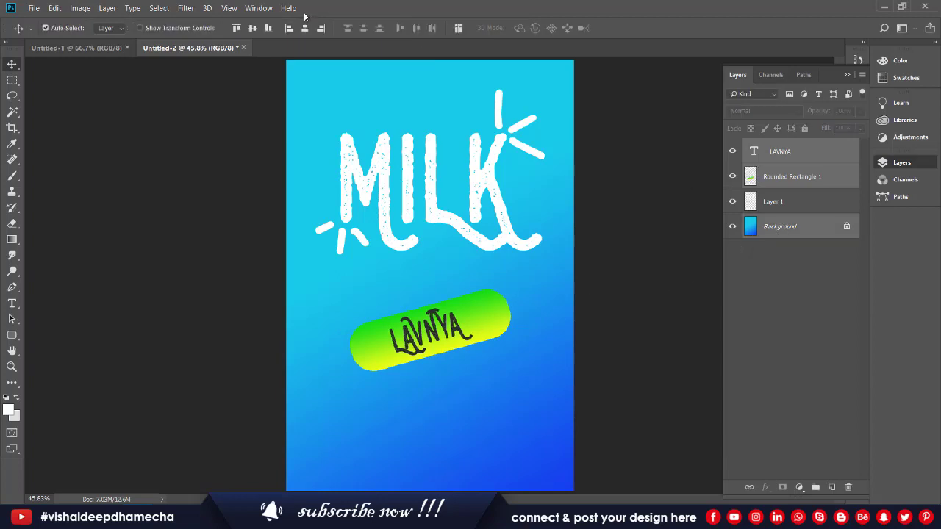
Reselect the pill and LAVNYA text layers together for another free transform
left_click(198, 253)
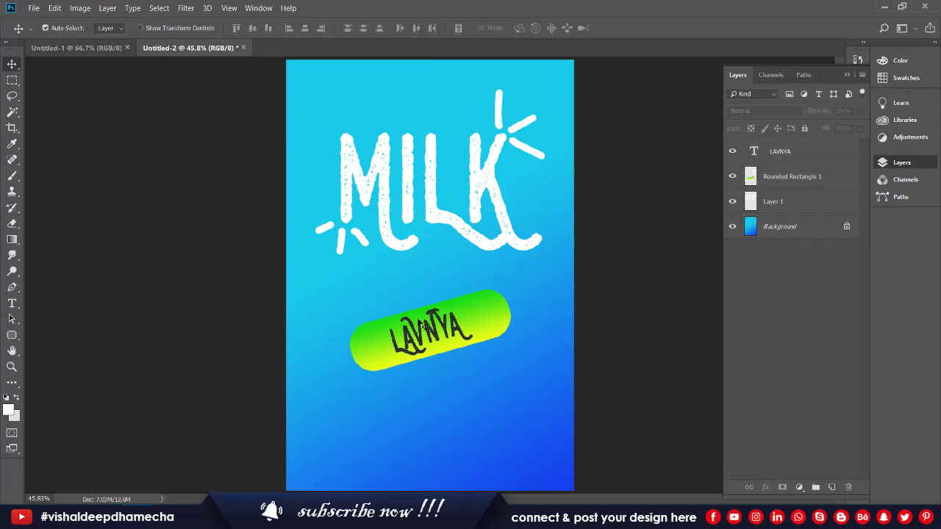
left_click(783, 176)
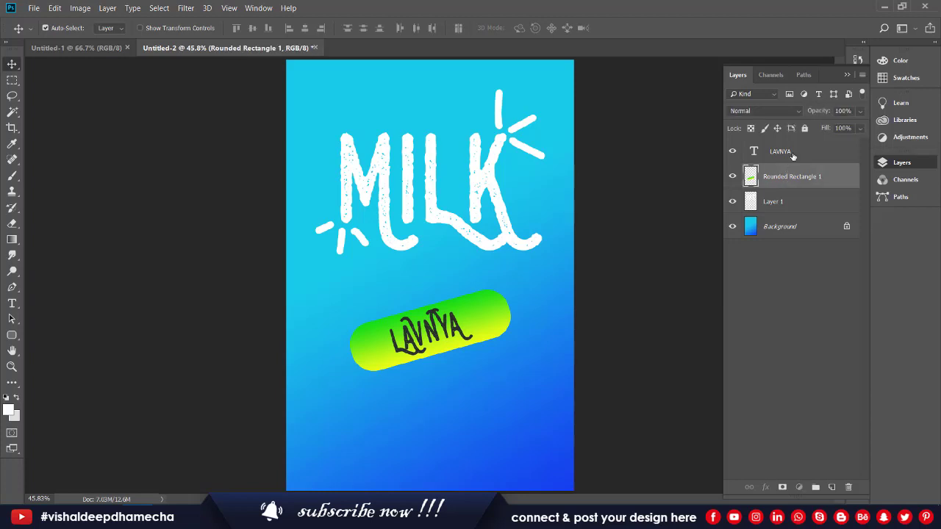
left_click(793, 156, "ctrl")
key("ctrl+t")
Nudge the pill and its text slightly upward, then dismiss the save window to return to wrapper.psd
left_click_drag(431, 328, 431, 314)
key("Return")
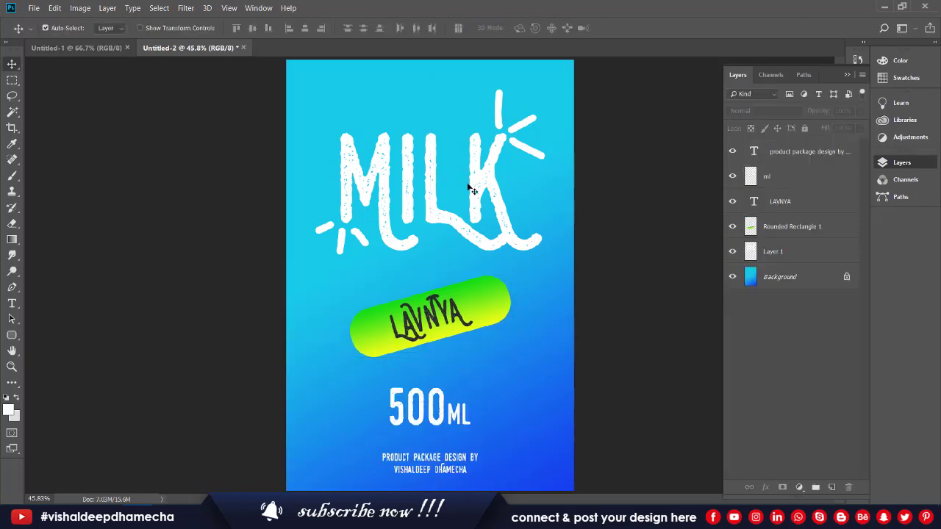
left_click(484, 298)
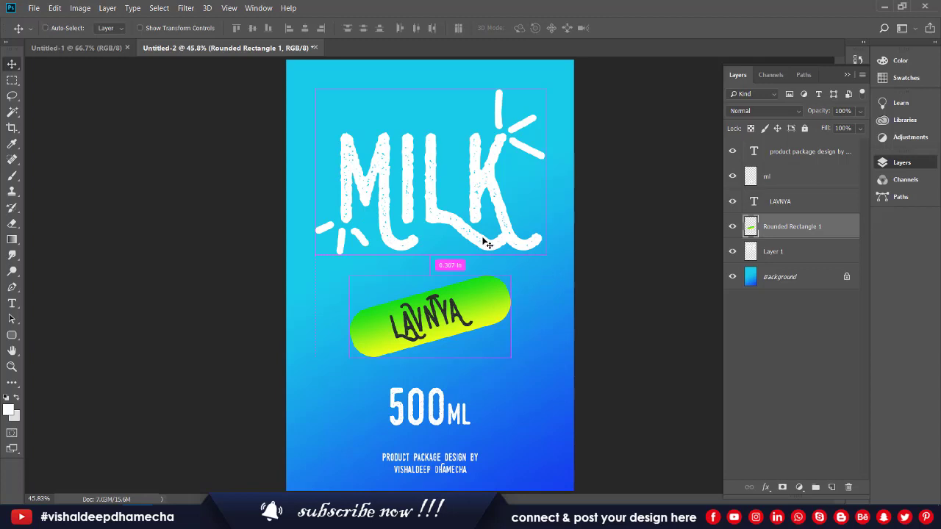
key("ctrl+s")
mouse_move(300, 185)
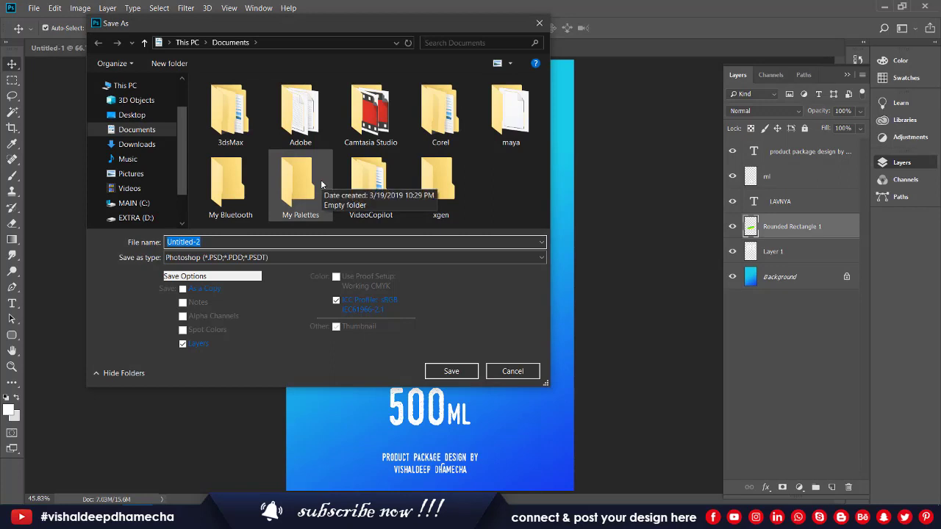
key("Escape")
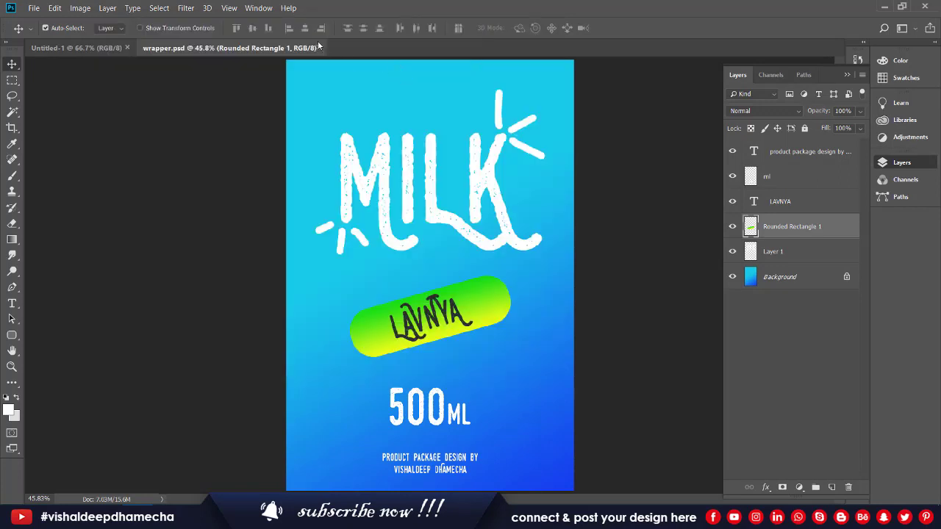
Close wrapper.psd and place plain-milk-bottle onto the Untitled-1 canvas
left_click(319, 48)
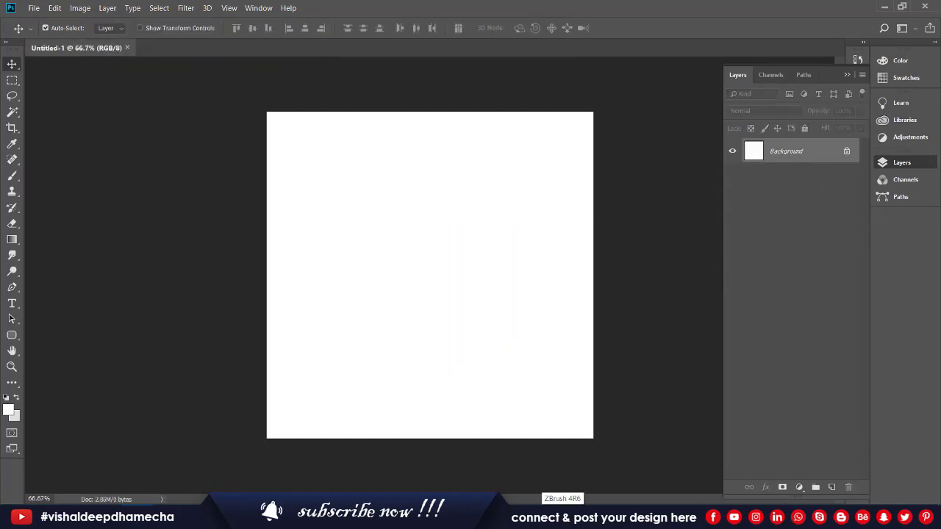
left_click(513, 518)
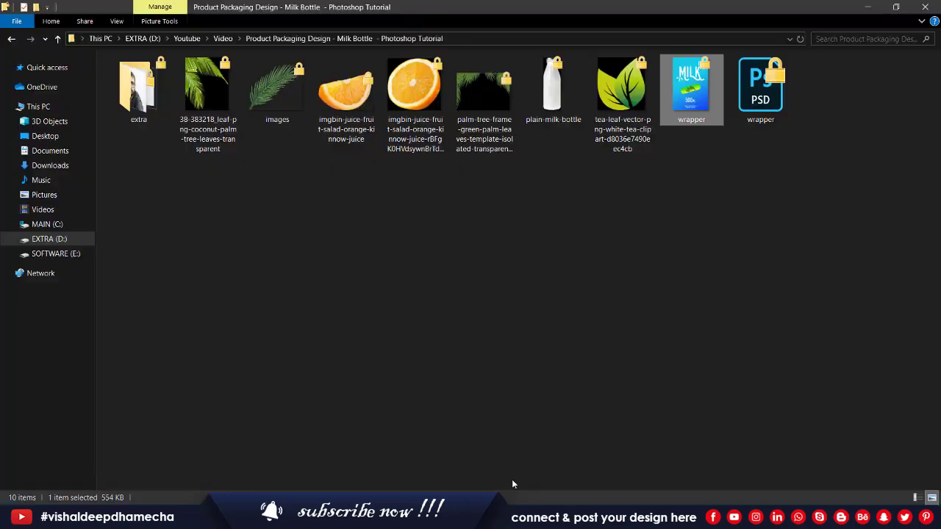
left_click_drag(553, 92, 511, 321)
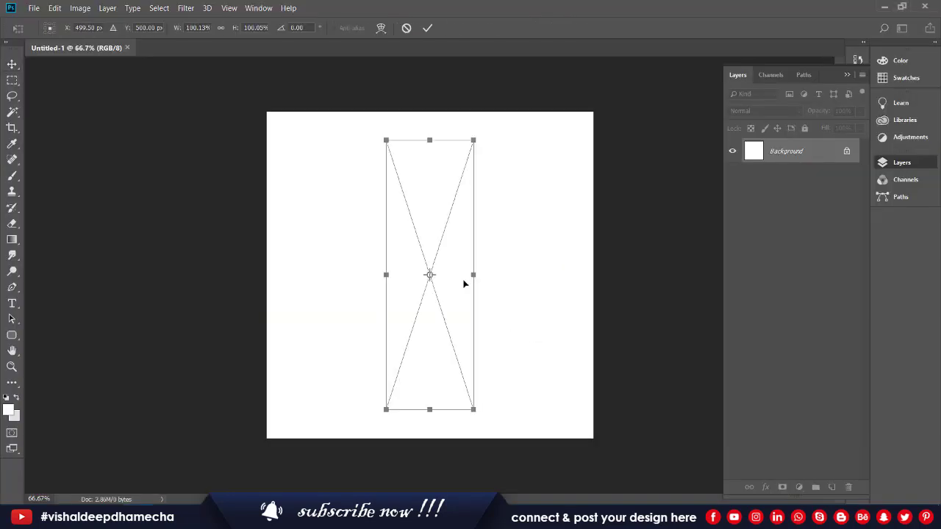
key("Return")
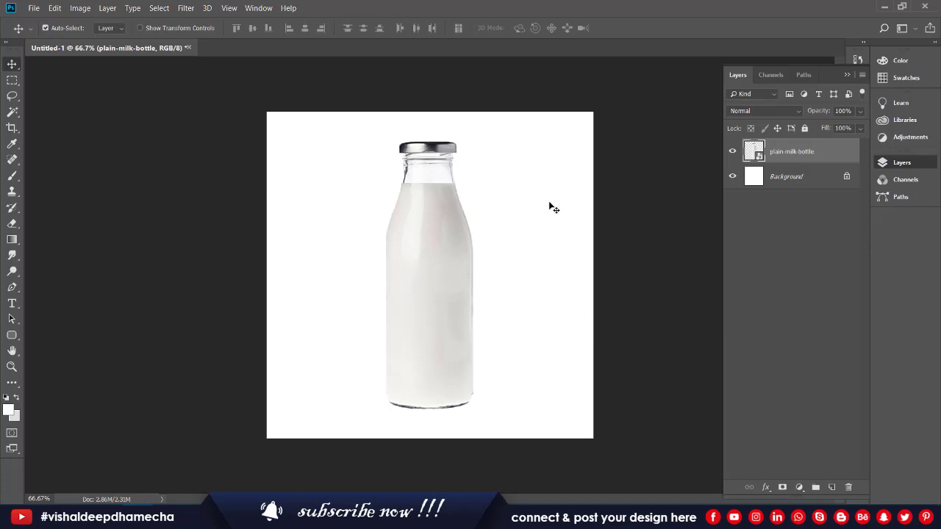
For the Background layer, start a gradient with a turquoise left colour stop
left_click(800, 176)
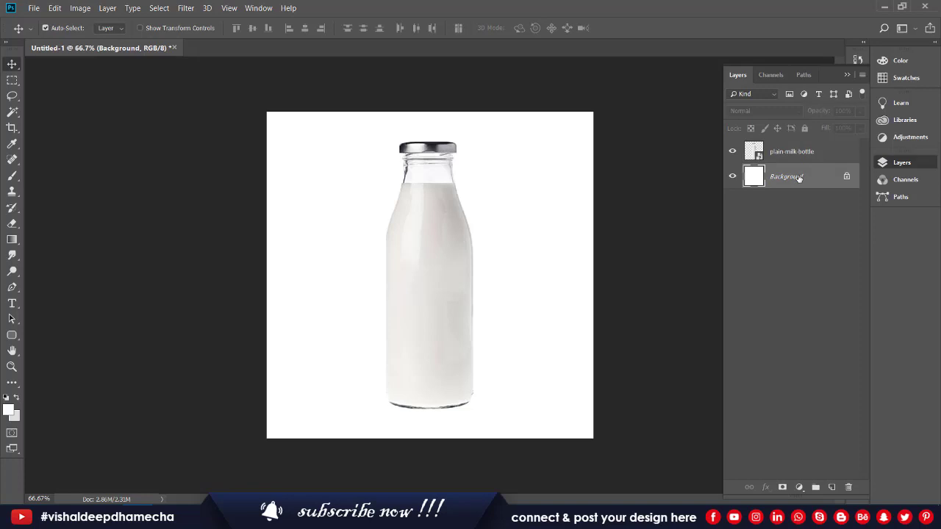
key("g")
left_click(82, 32)
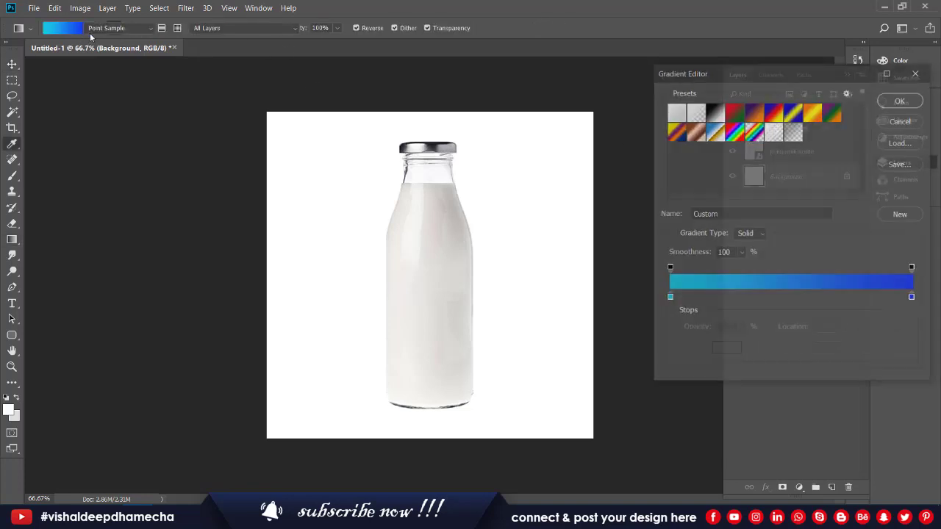
left_click(670, 297)
left_click(726, 349)
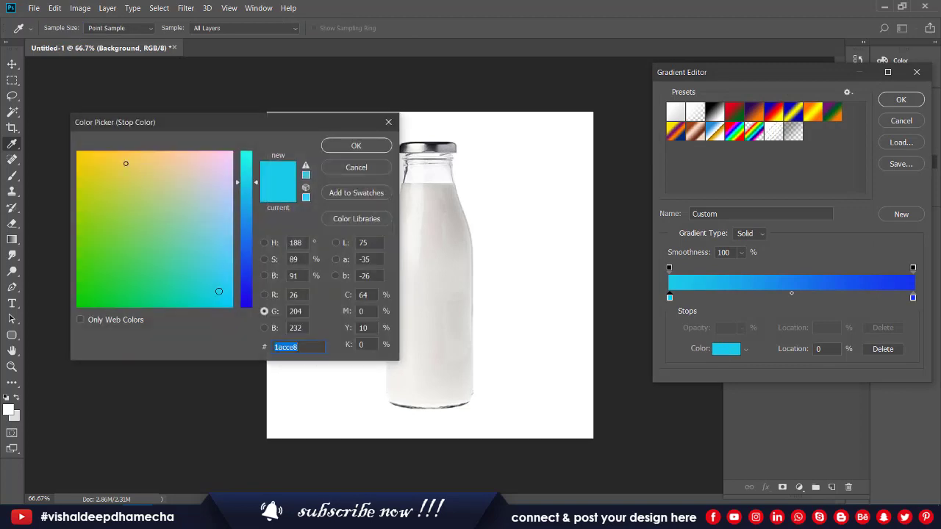
type("ebcc05")
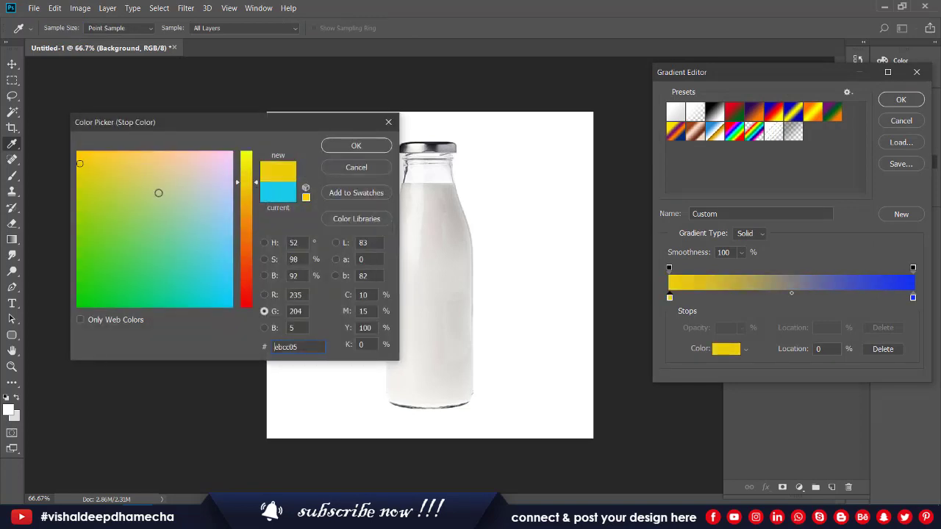
left_click(215, 262)
left_click(356, 146)
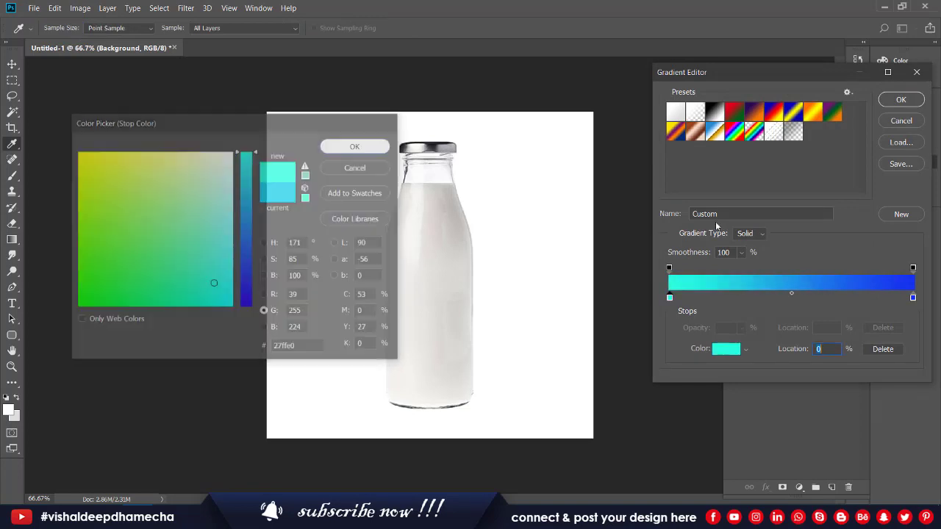
Make the gradient's right stop bright green #29ff1c and accept the turquoise-to-green gradient
left_click(914, 298)
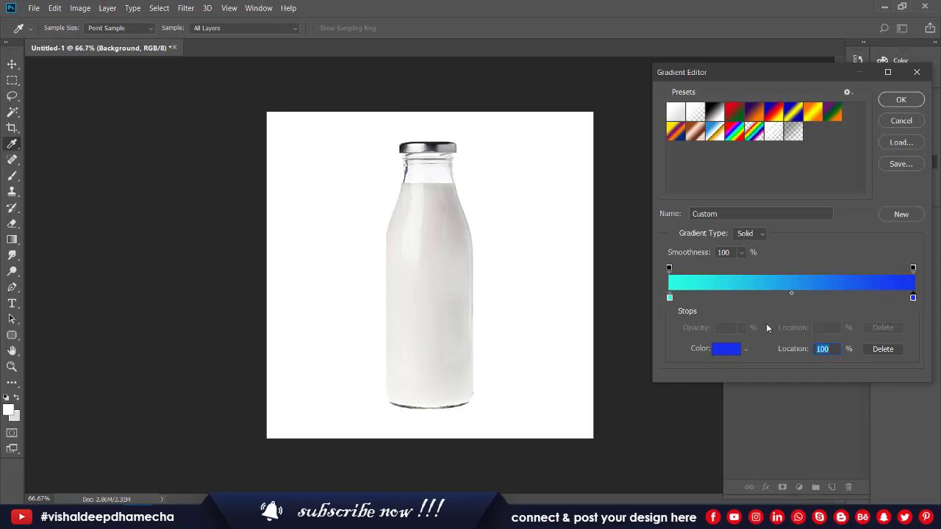
left_click(726, 349)
left_click_drag(246, 221, 247, 155)
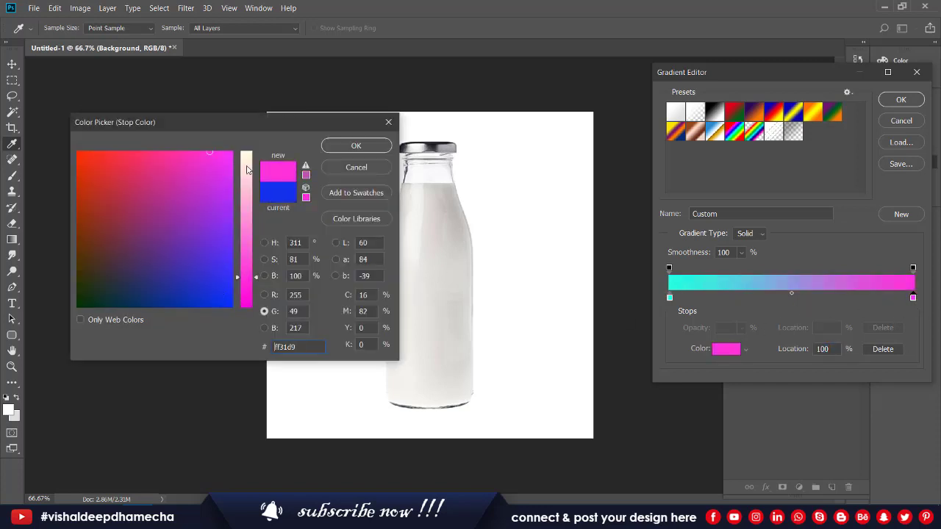
left_click(197, 163)
left_click_drag(150, 204, 94, 282)
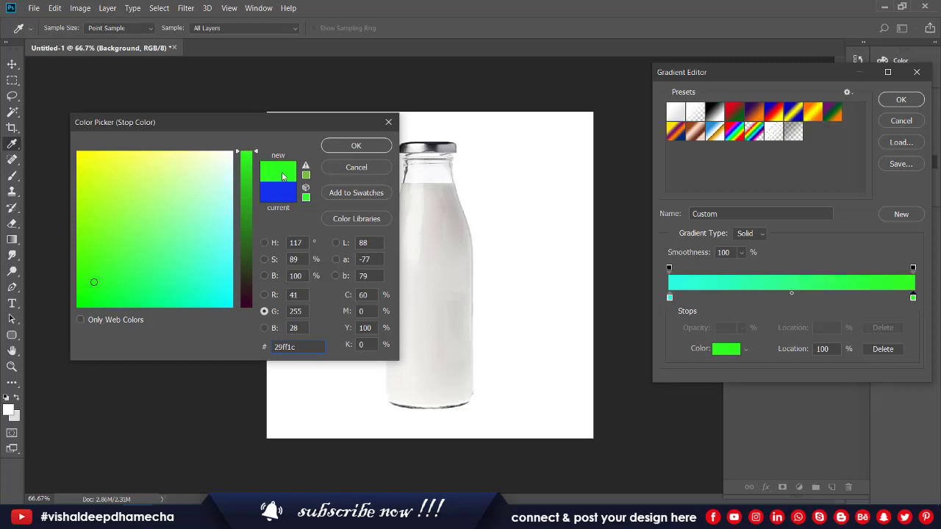
left_click(330, 147)
left_click(901, 99)
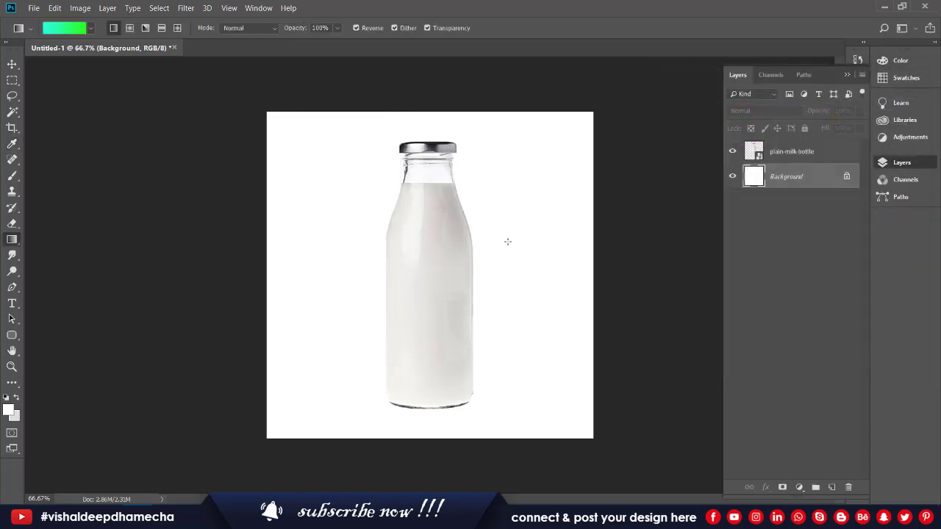
Fill the background with the diagonal turquoise-to-green gradient and place the wrapper image
left_click_drag(498, 326, 597, 390)
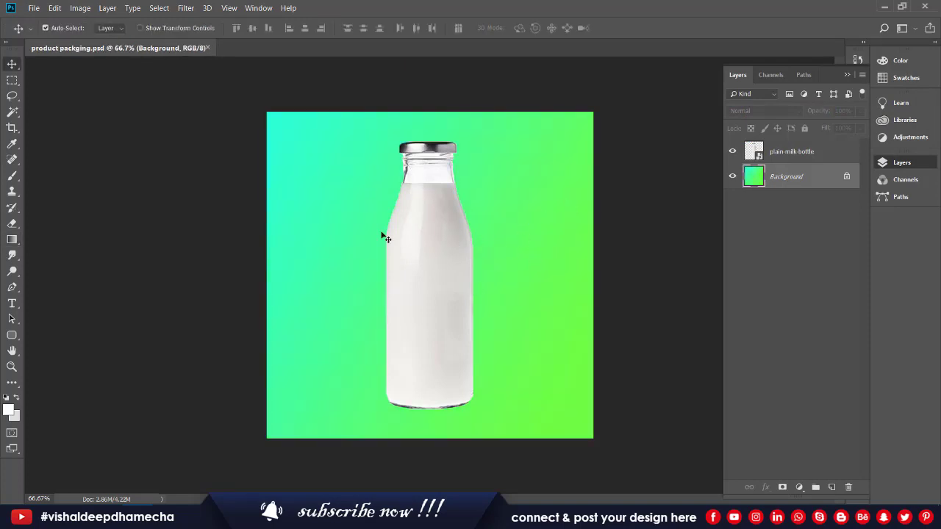
key("alt+Tab")
left_click_drag(744, 96, 439, 282)
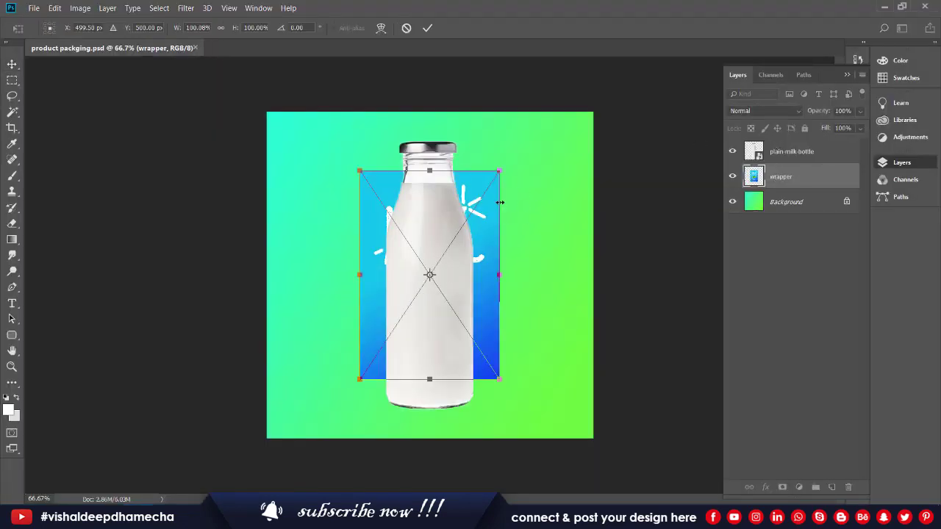
key("Return")
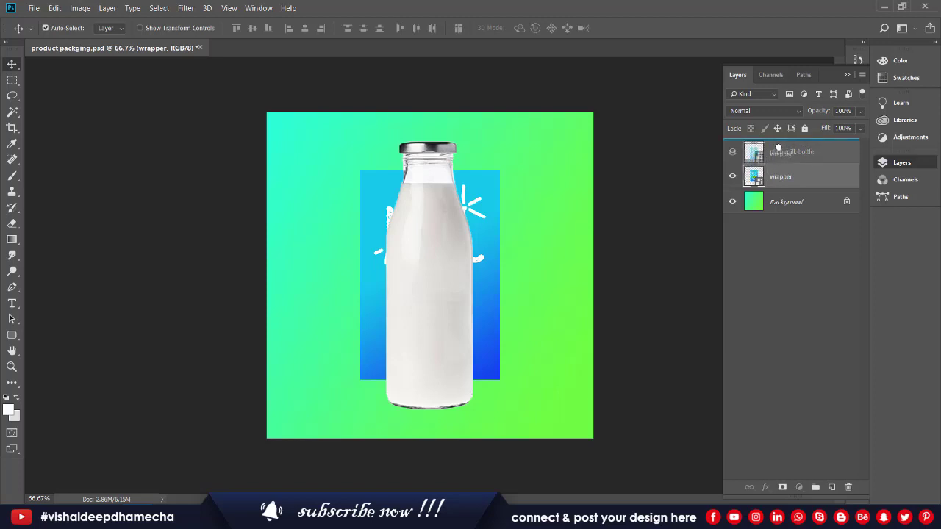
Move the wrapper above the bottle layer and scale it to about 62% over the bottle body
left_click_drag(779, 174, 779, 150)
left_click_drag(483, 222, 480, 241)
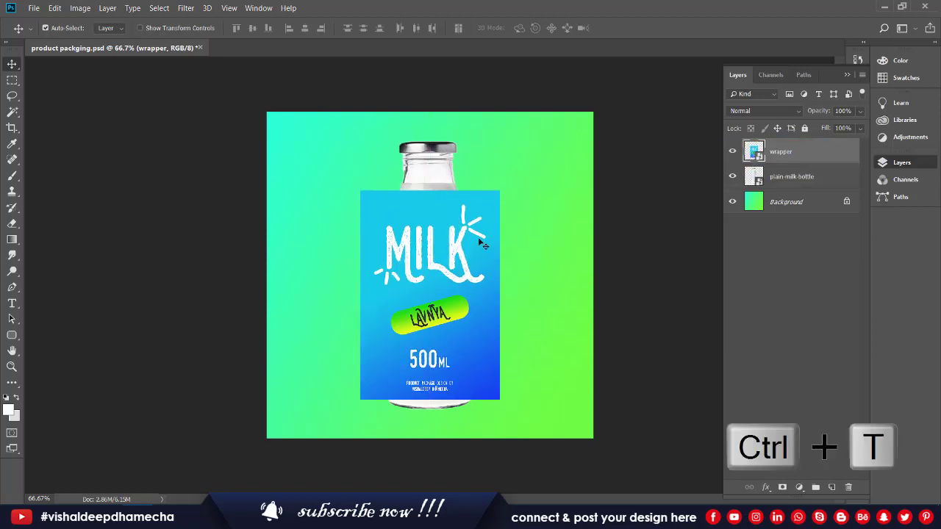
key("ctrl+t")
mouse_move(499, 191)
left_mouse_down()
mouse_move(478, 239)
mouse_move(475, 230)
mouse_move(463, 280)
left_mouse_up()
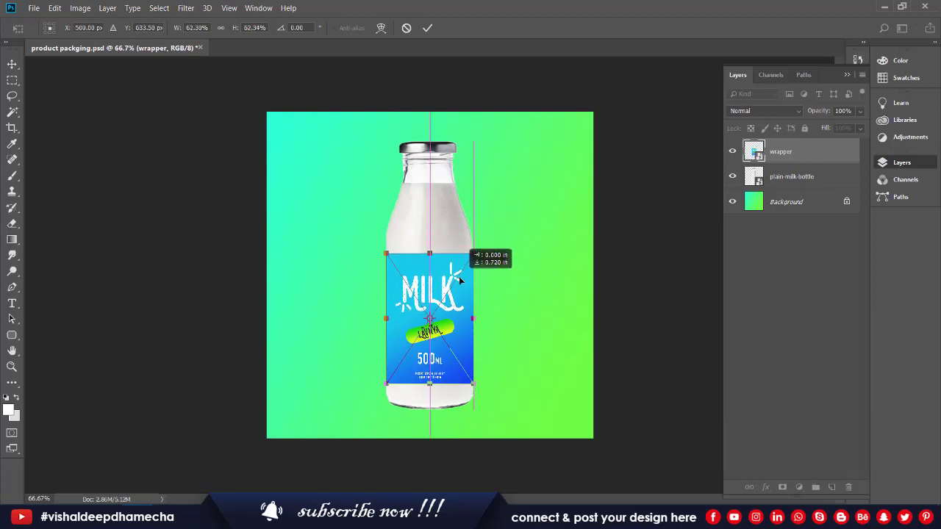
key("ctrl+plus")
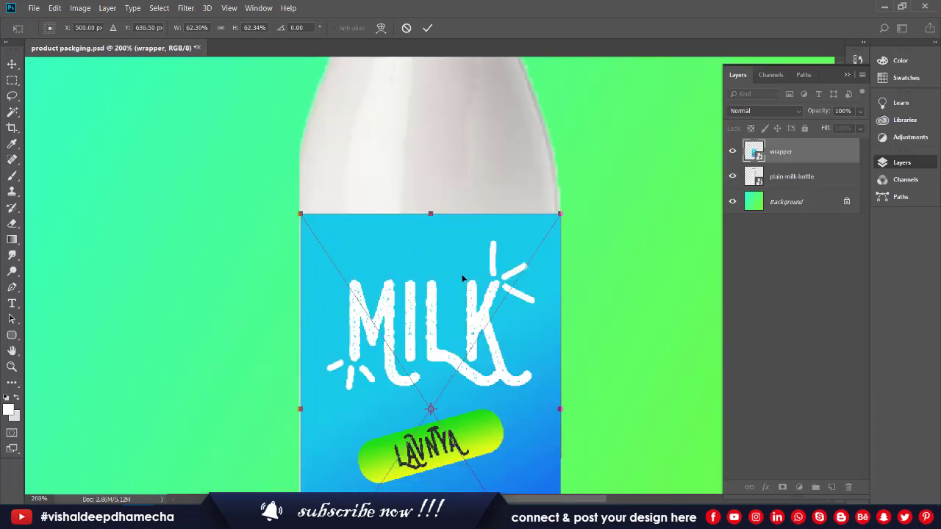
left_click_drag(463, 282, 434, 218)
key("ctrl+plus")
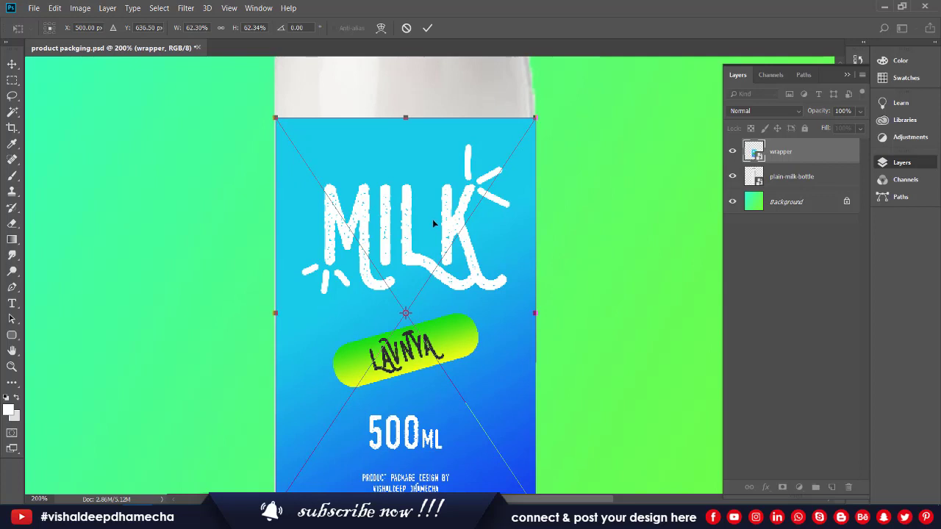
key("ctrl+minus")
left_click_drag(352, 295, 349, 296)
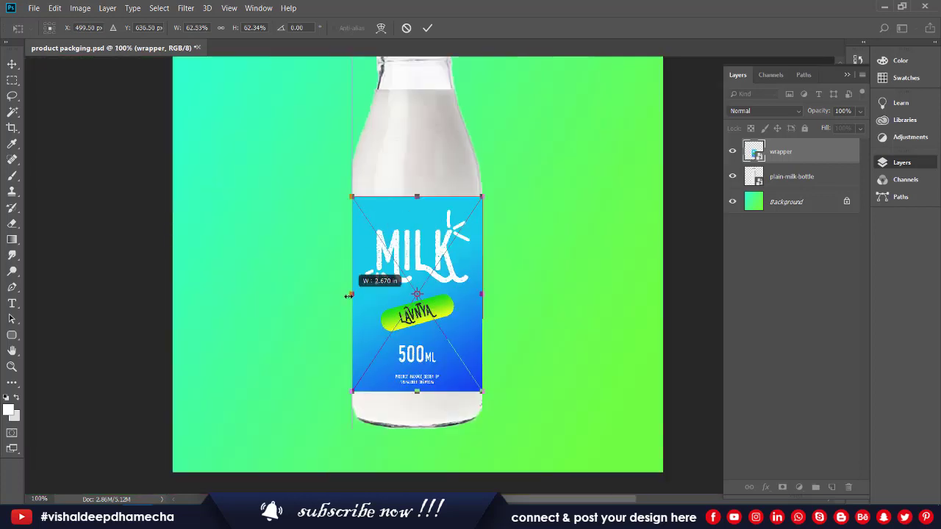
key("Return")
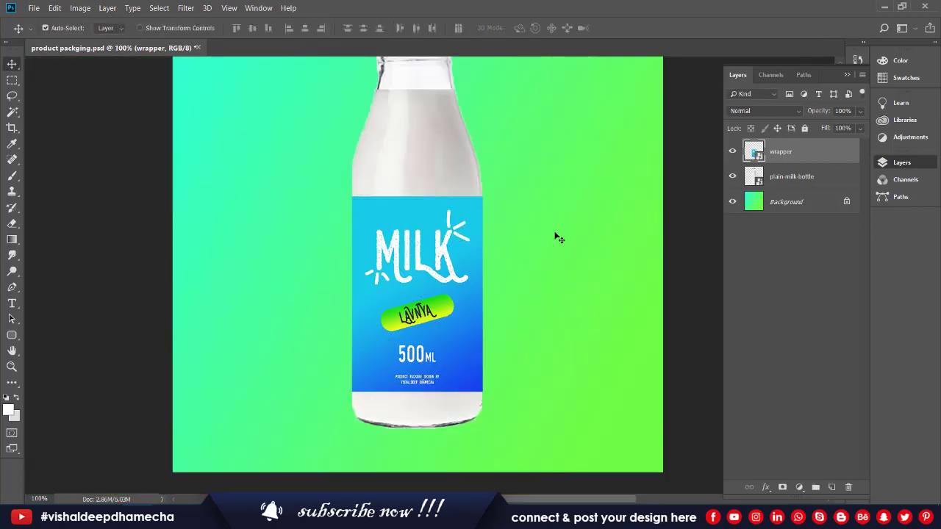
key("ctrl+t")
Warp the wrapper, pulling its top edge down and bulging its bottom edge around the bottle
right_click(449, 257)
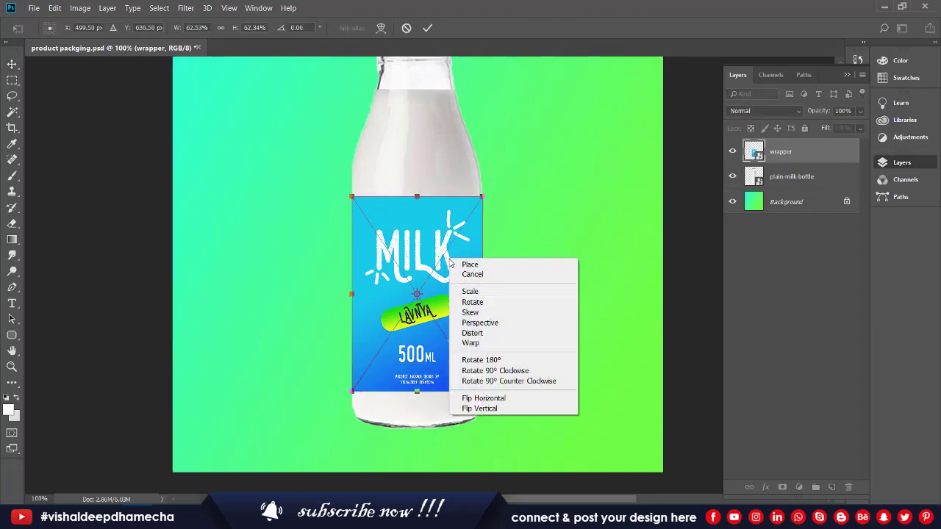
left_click(480, 343)
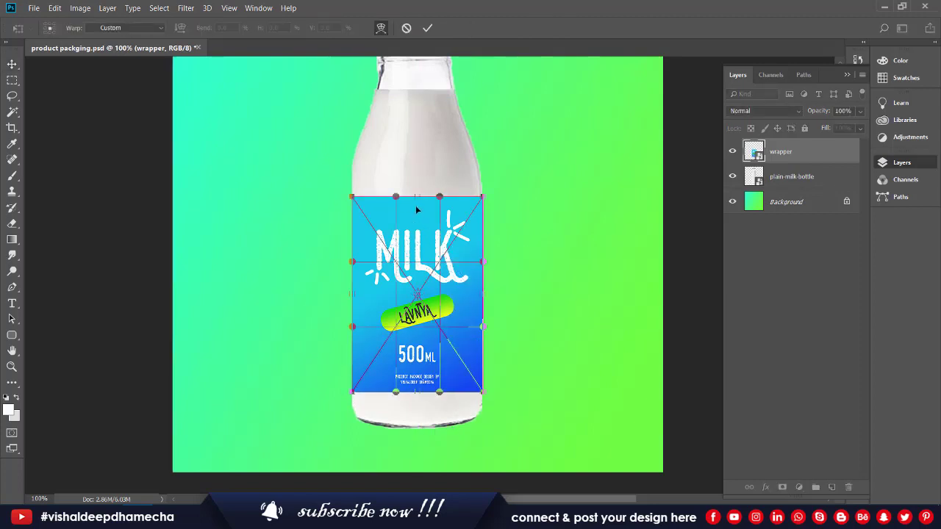
left_click_drag(397, 197, 397, 204)
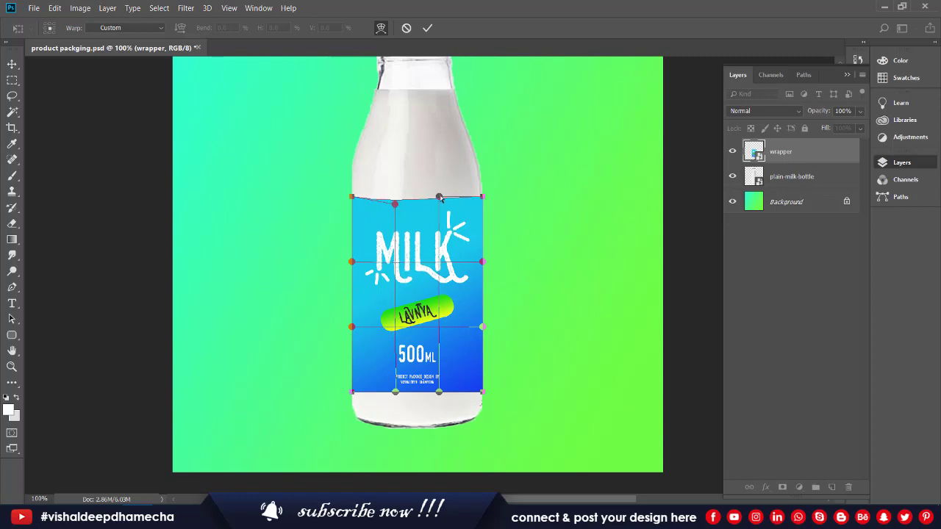
left_click_drag(441, 200, 440, 209)
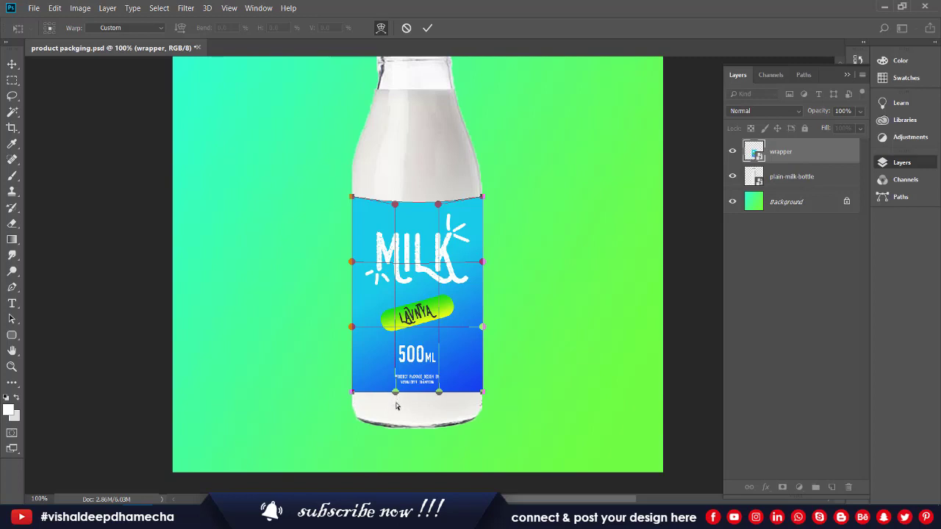
mouse_move(395, 393)
left_mouse_down()
mouse_move(395, 402)
mouse_move(438, 400)
left_mouse_up()
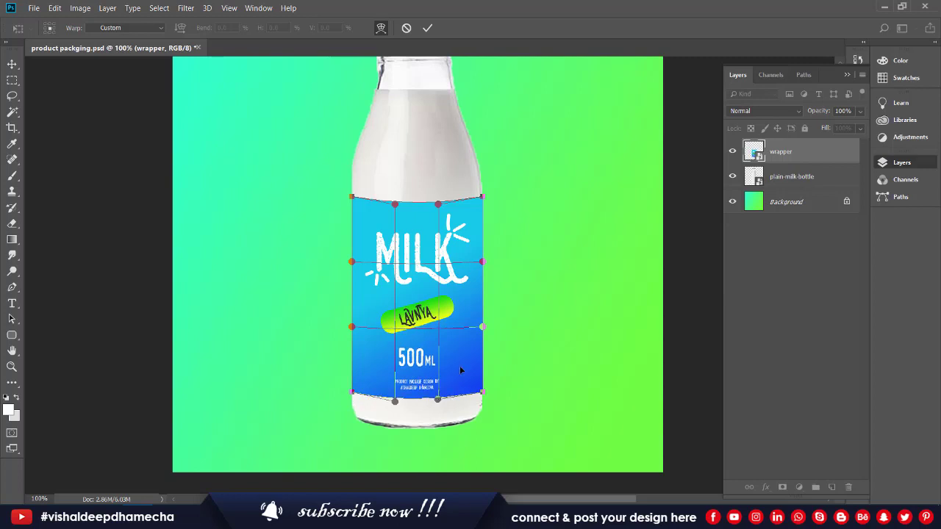
key("Return")
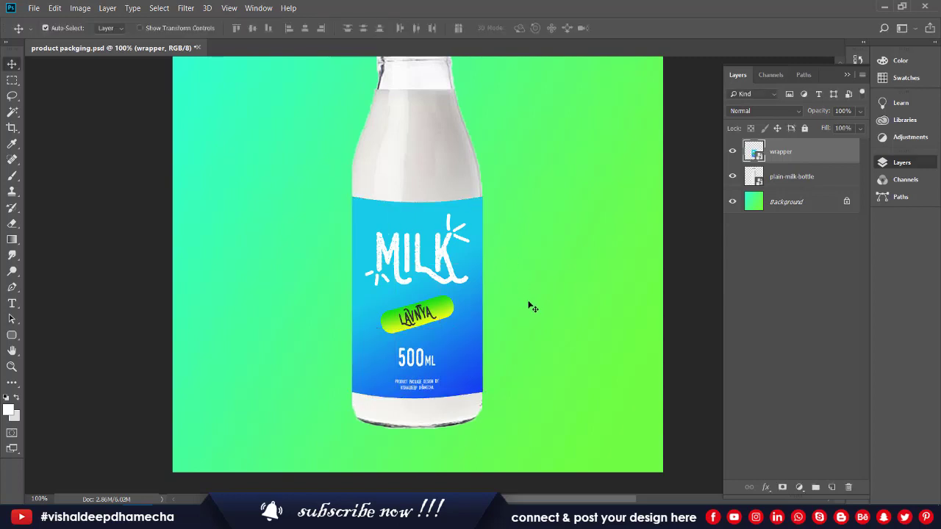
Create a clipping mask of the wrapper layer onto plain-milk-bottle
scroll(533, 307, "down", 2)
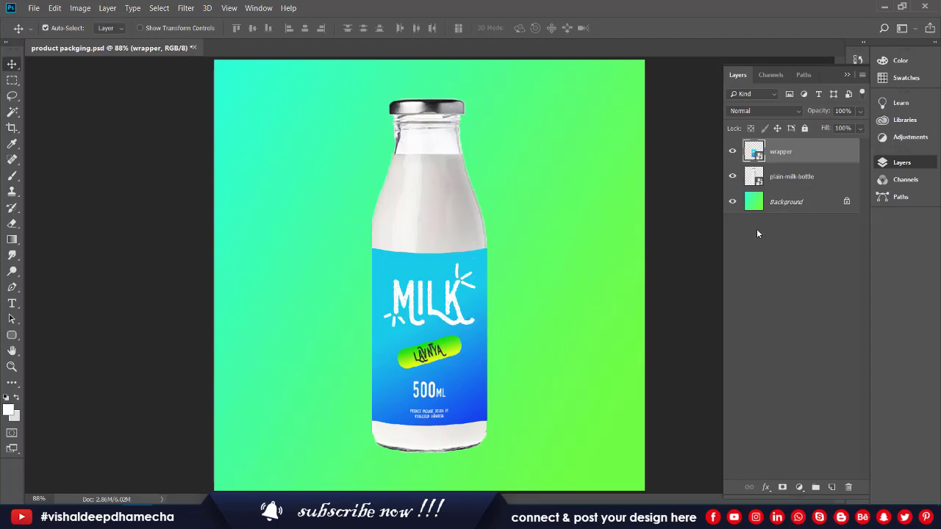
key("alt")
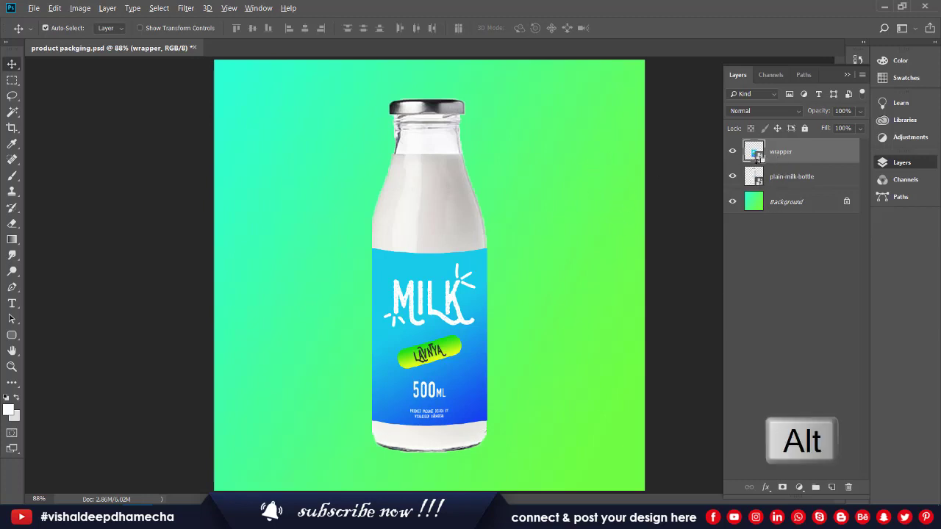
left_click(763, 163, "alt")
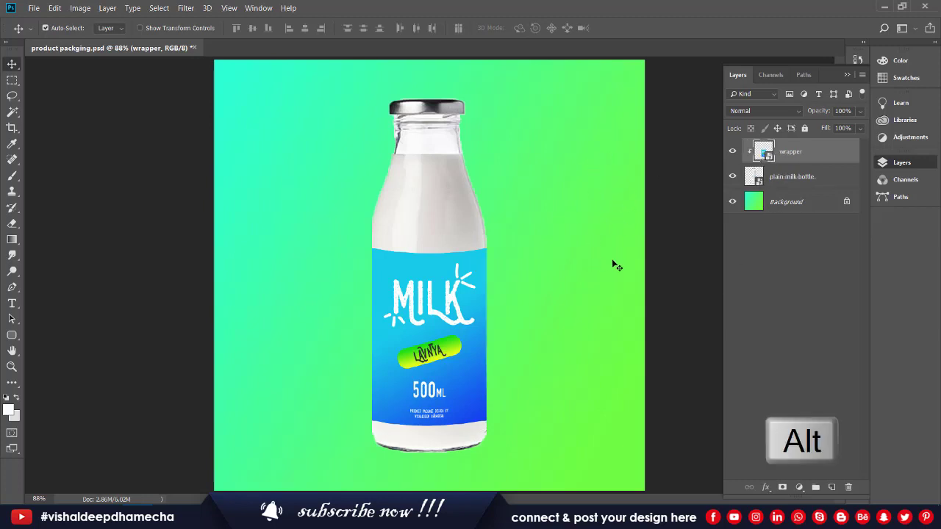
Add a Gradient Overlay effect to the wrapper layer
double_click(836, 158)
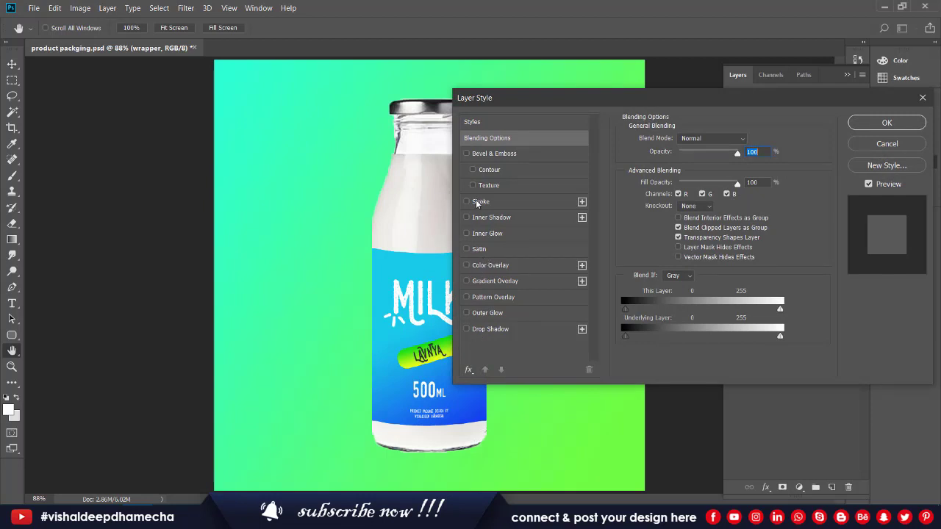
left_click(481, 283)
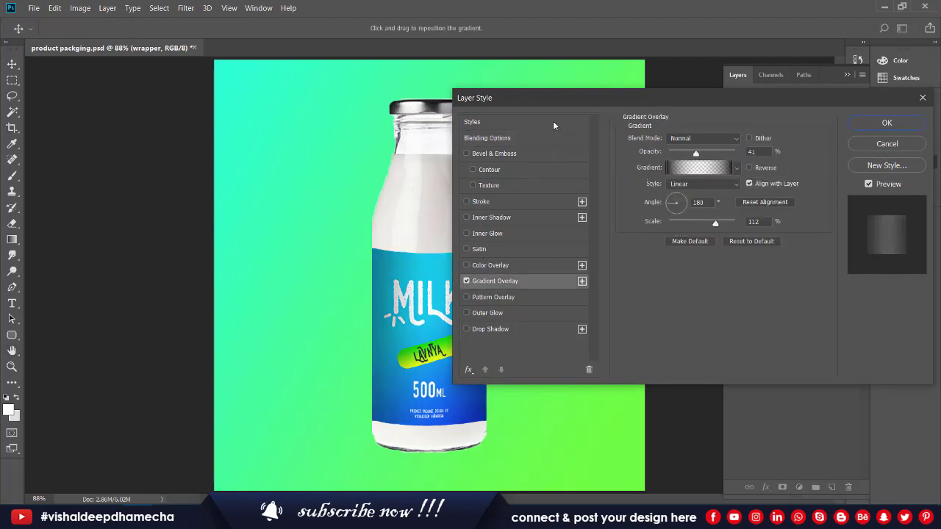
left_click_drag(554, 98, 601, 114)
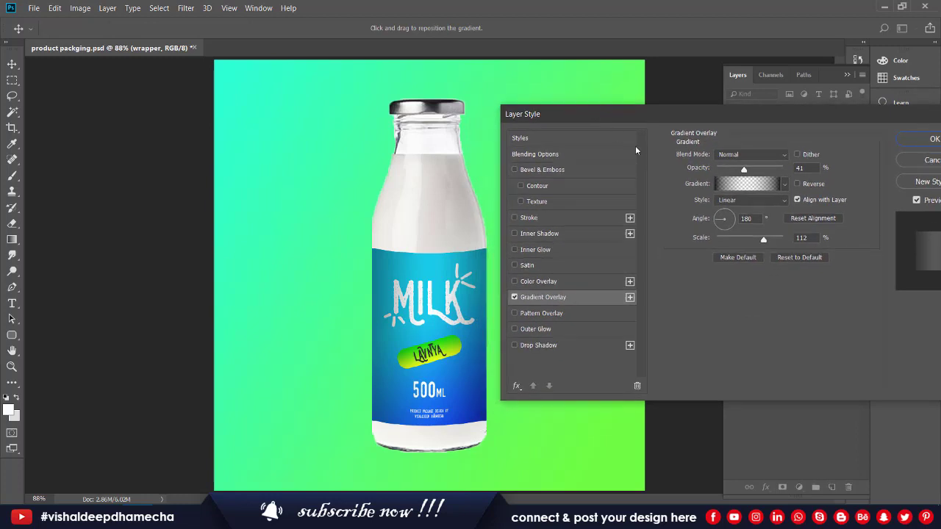
left_click(747, 187)
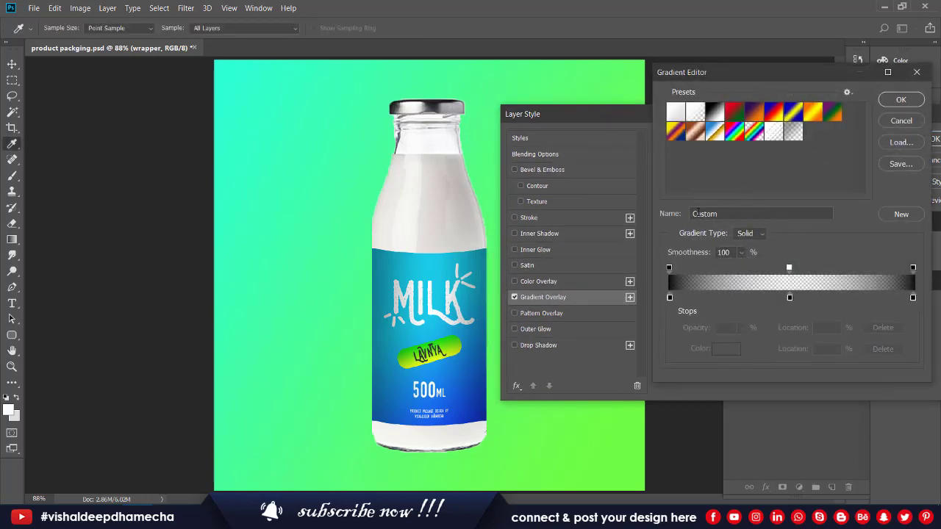
Edit the overlay gradient's opacity stops so it fades from dark to transparent
left_click(669, 298)
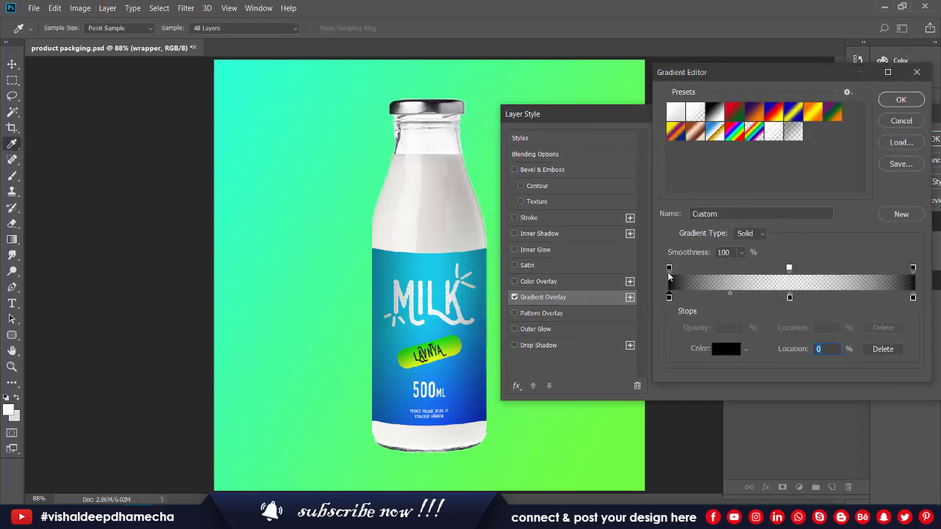
left_click(669, 268)
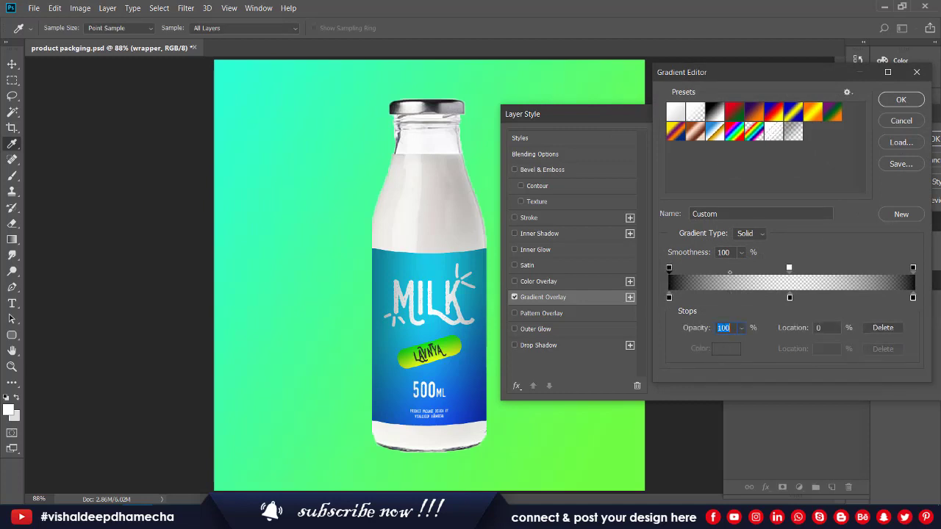
type("60")
double_click(722, 328)
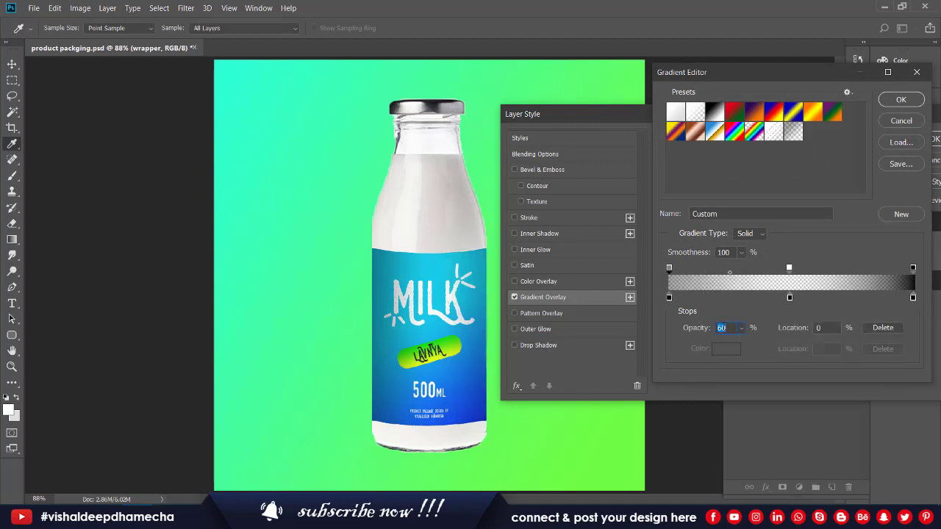
type("100")
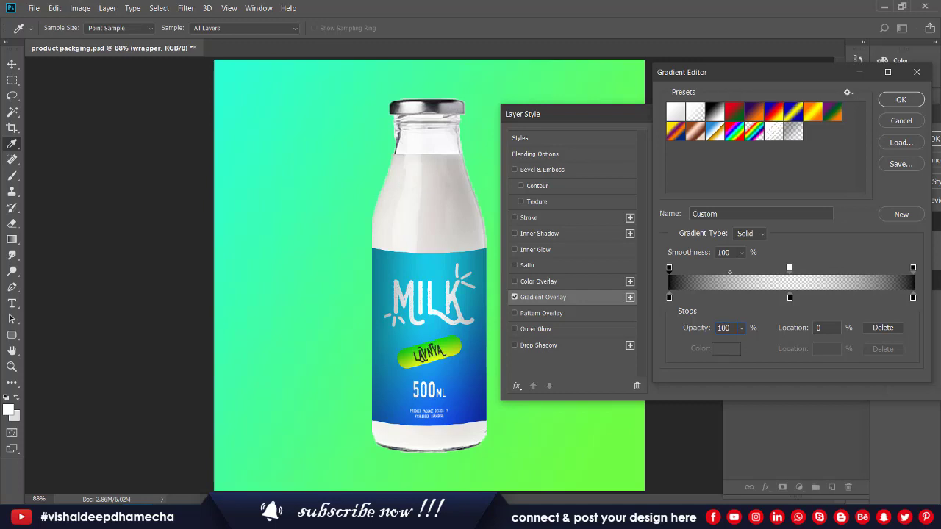
left_click(914, 298)
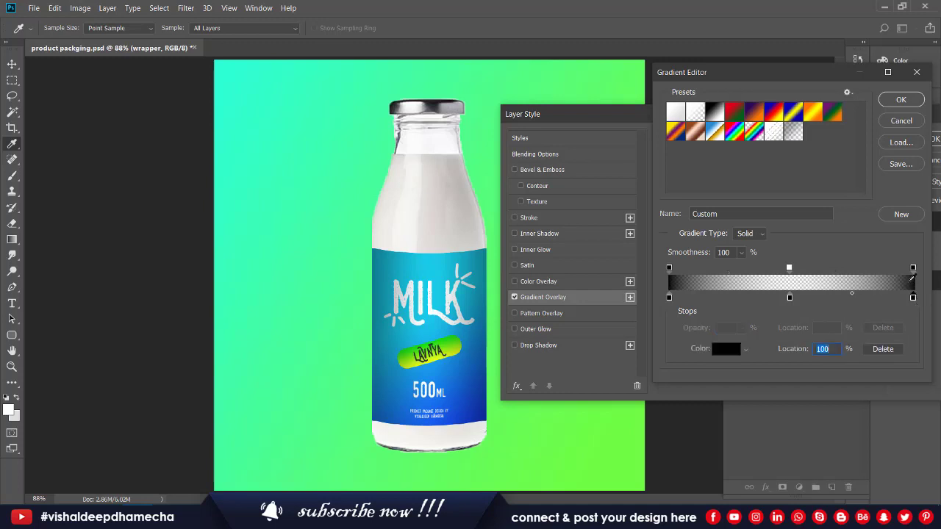
left_click(913, 269)
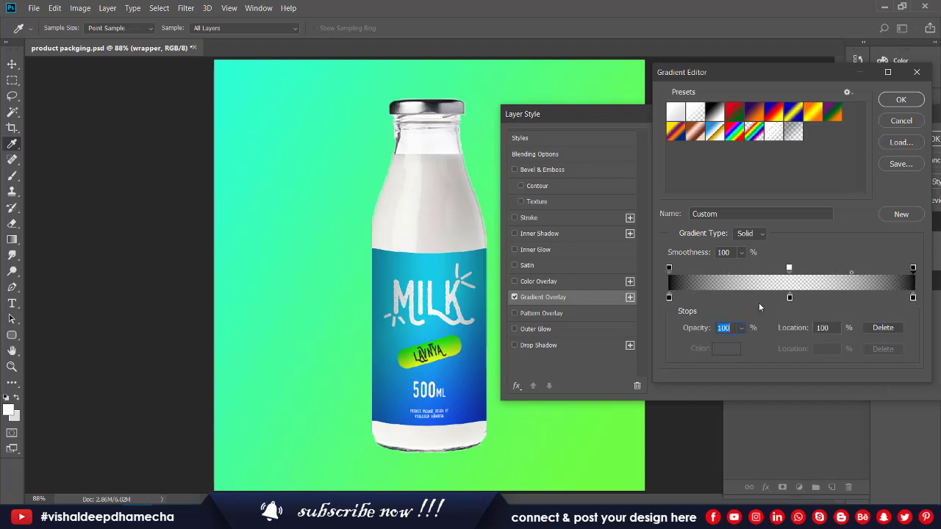
left_click(789, 269)
left_click(900, 100)
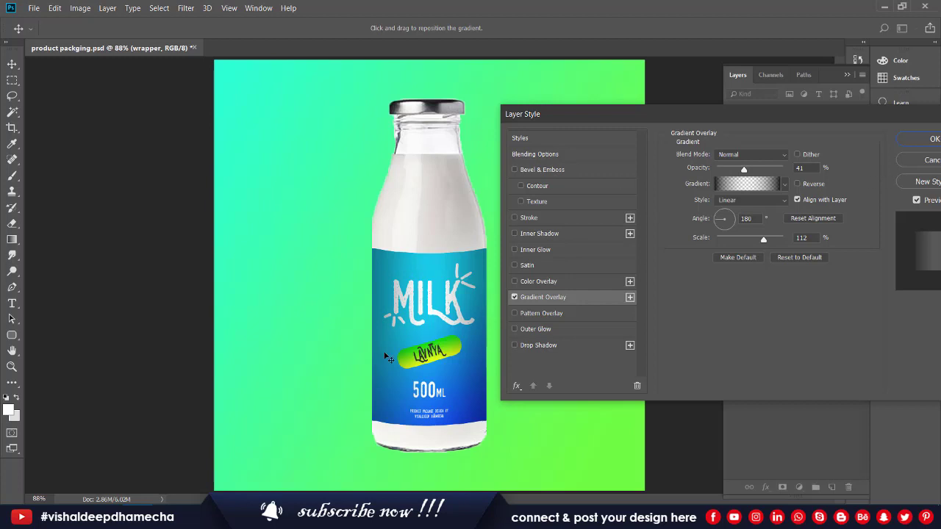
Set the overlay Scale to 132% and Opacity to about 43%, then apply it
left_click_drag(759, 239, 774, 241)
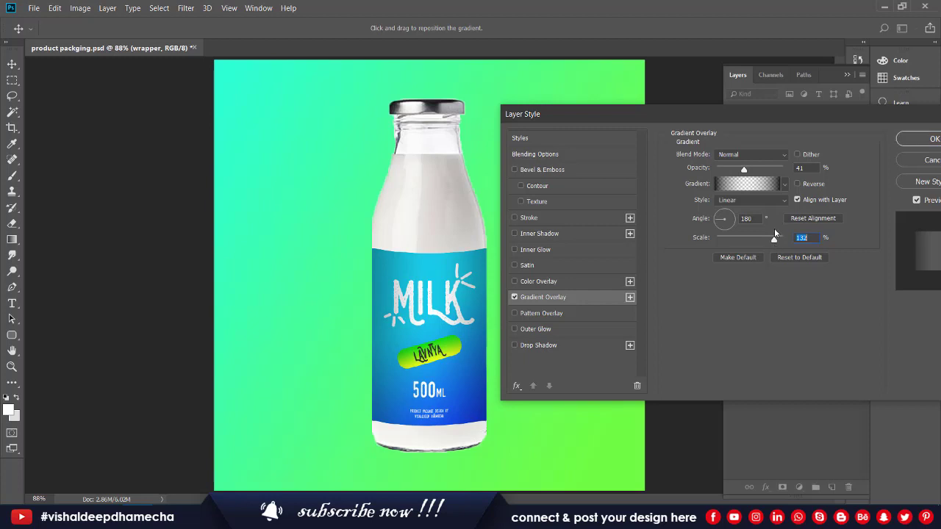
left_click_drag(744, 170, 743, 169)
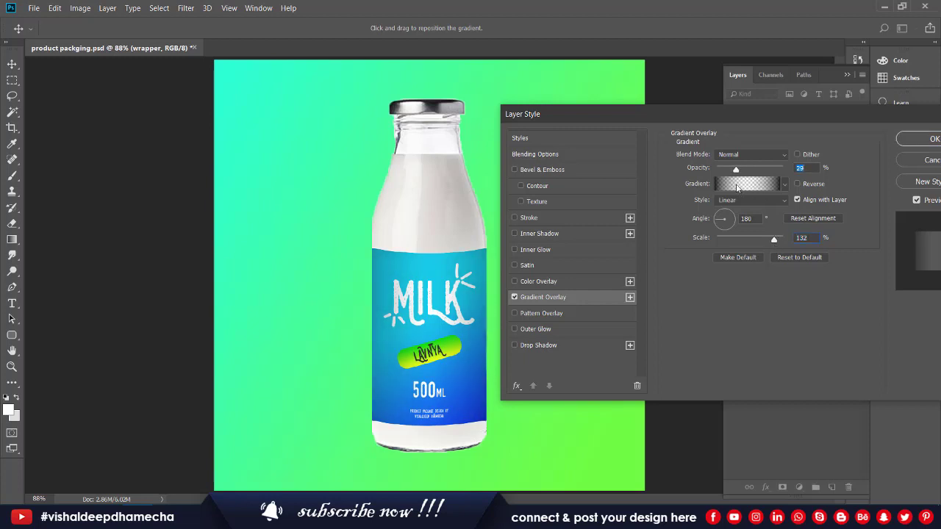
key("Up")
key("Up")
key("Up")
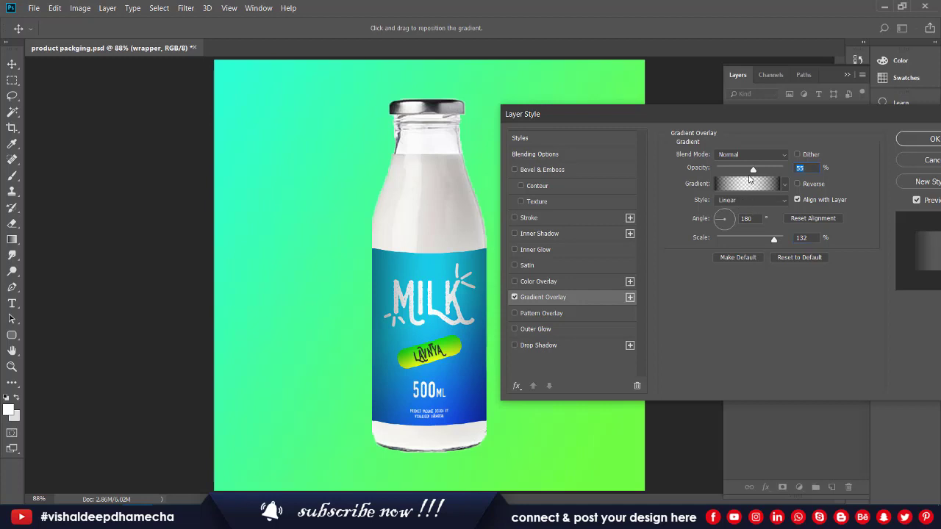
left_click_drag(753, 172, 747, 174)
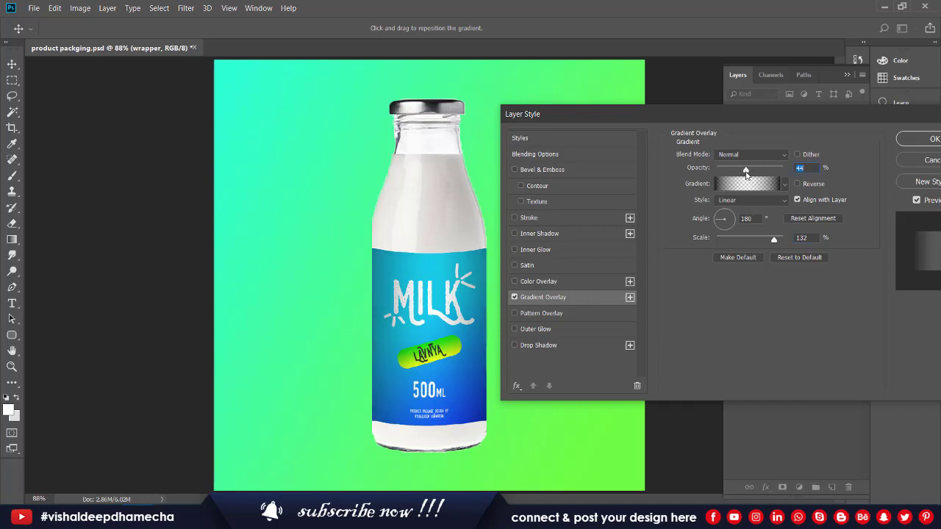
left_click(922, 139)
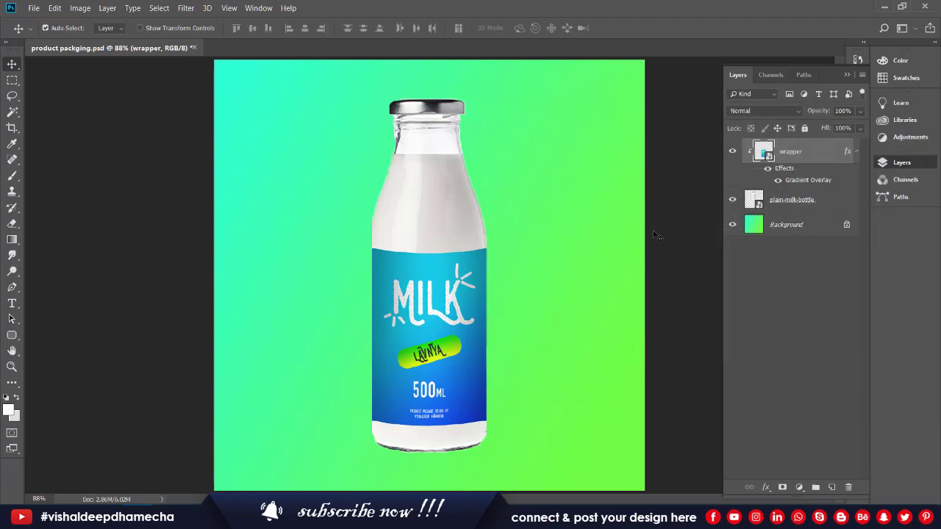
left_click(768, 169)
Add a Drop Shadow to wrapper at 30% opacity, small distance and 16 px size
left_click(769, 169)
double_click(831, 158)
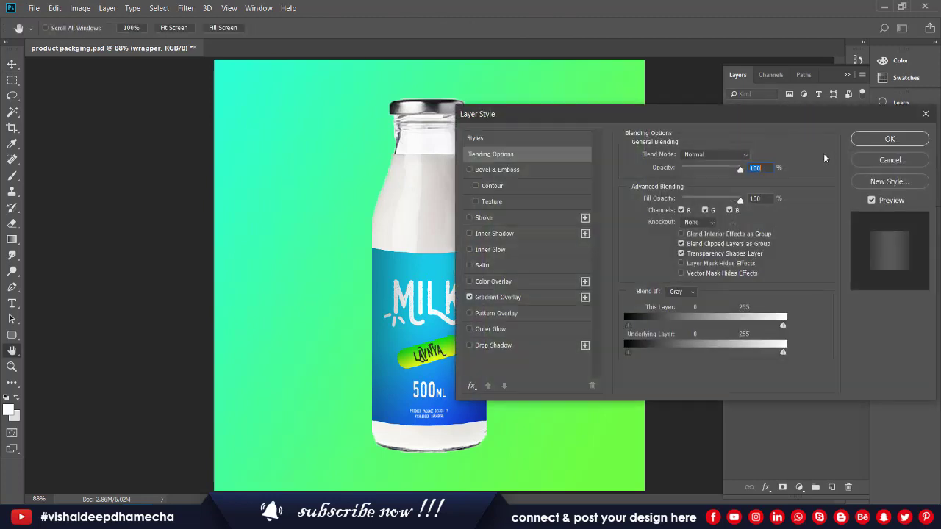
left_click(493, 345)
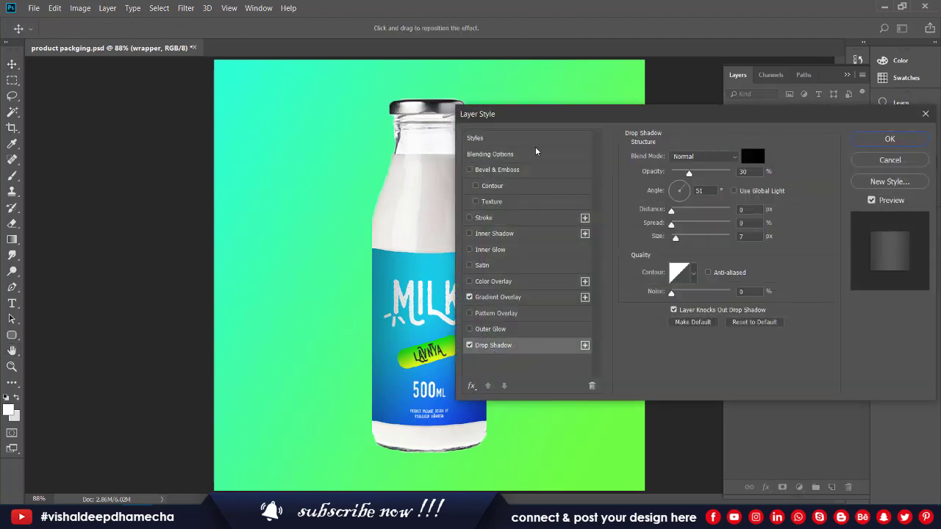
left_click_drag(551, 118, 589, 103)
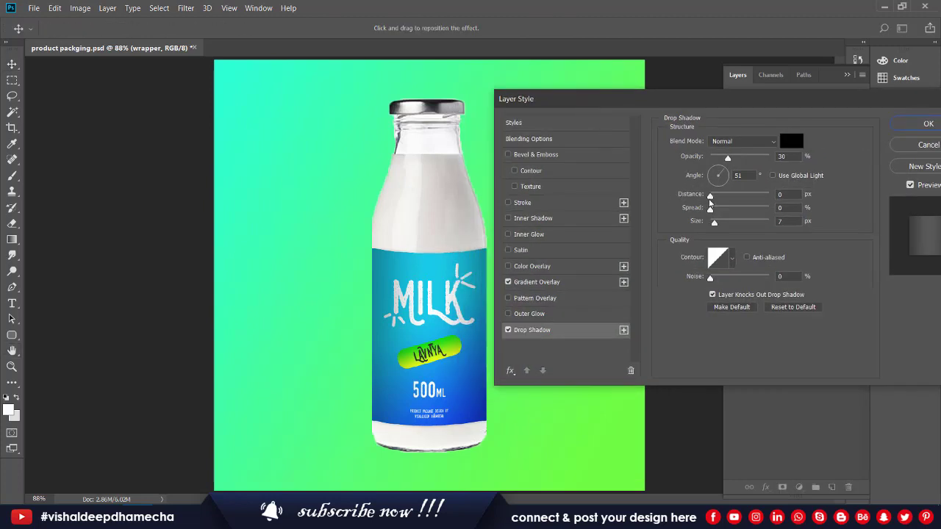
left_click_drag(710, 199, 721, 226)
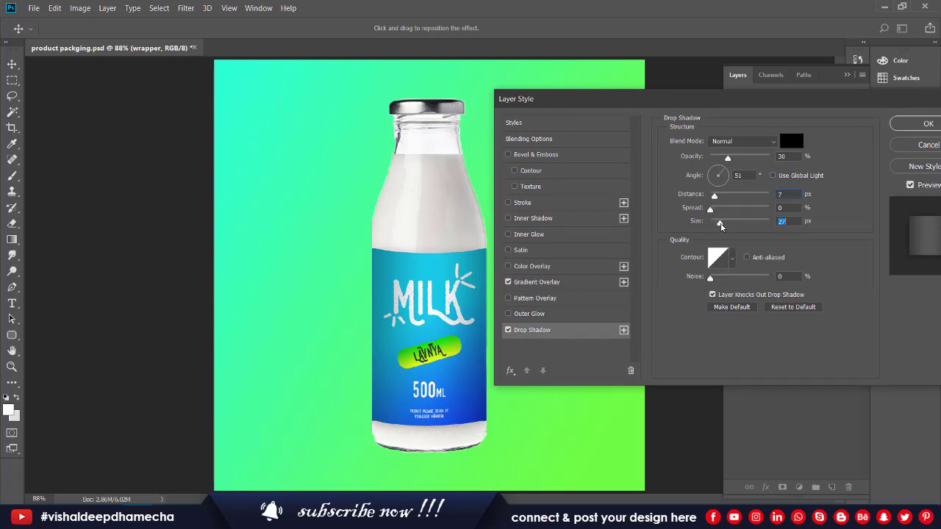
left_click(717, 199)
left_click_drag(717, 200, 719, 234)
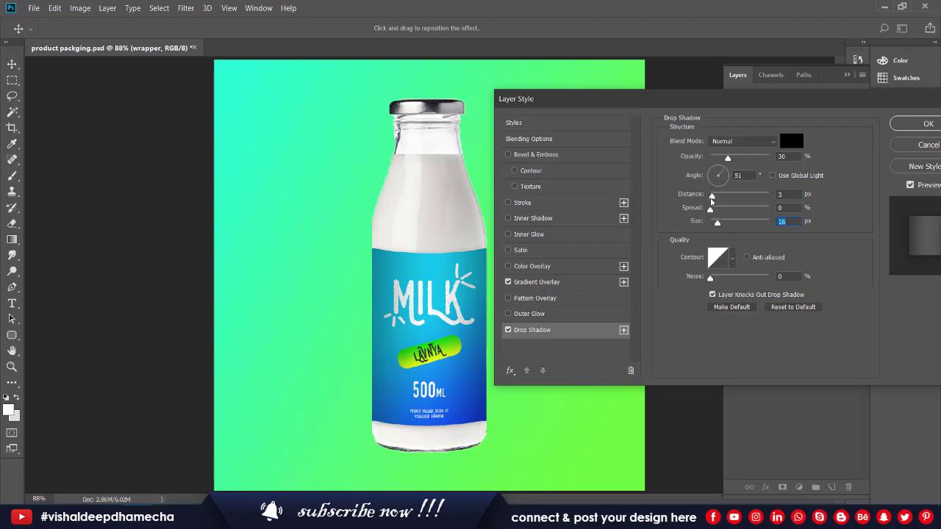
left_click_drag(711, 200, 704, 203)
left_click(921, 123)
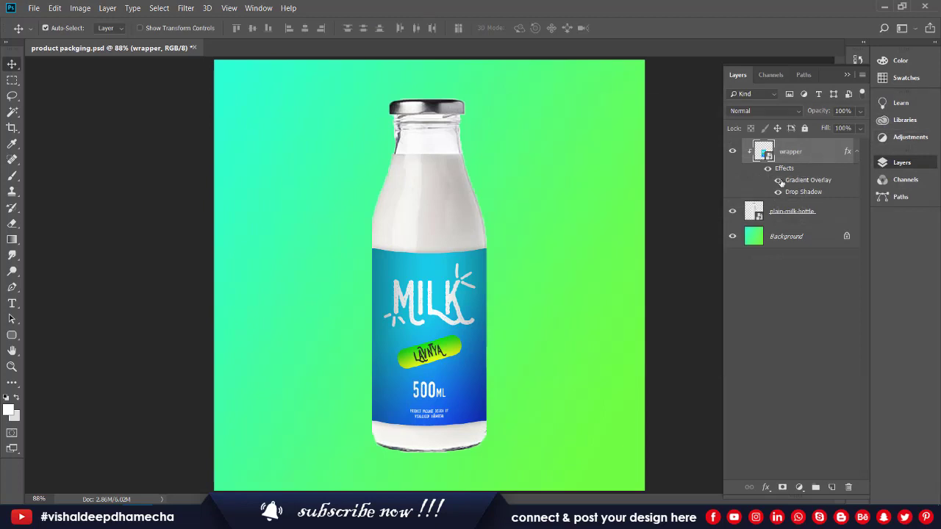
Add a new layer above wrapper and set the foreground colour to near-black
left_click(777, 194)
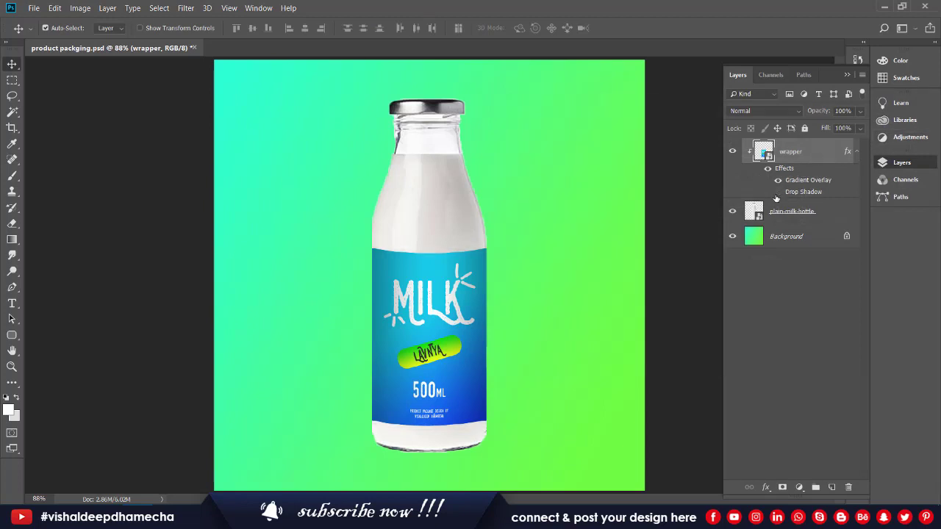
left_click(778, 193)
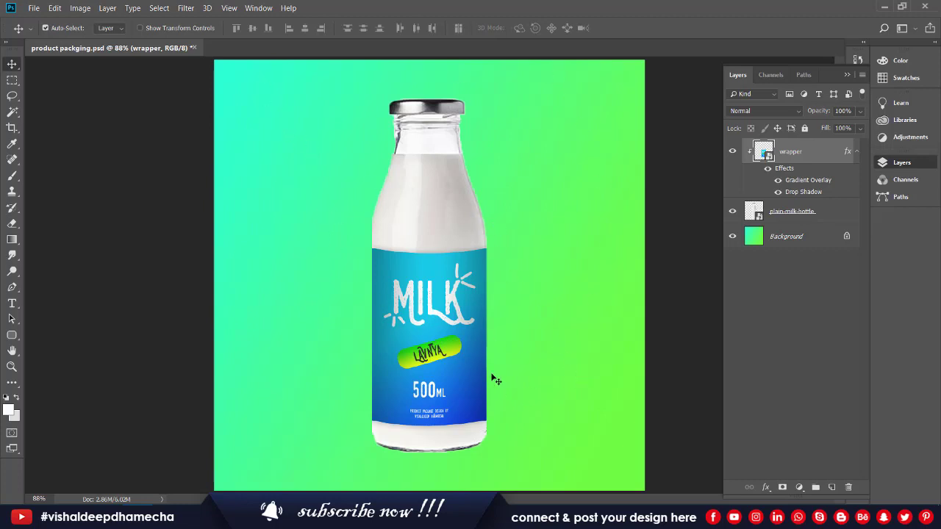
left_click(832, 487)
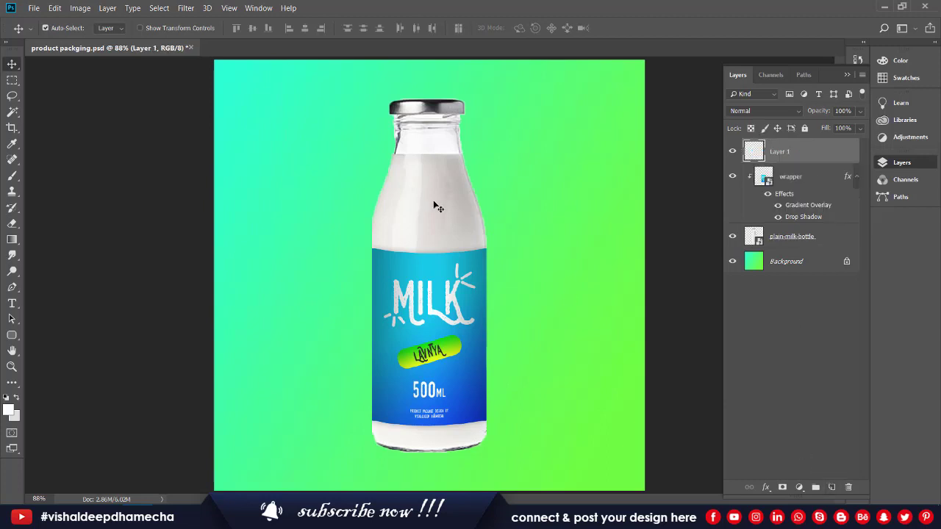
key("b")
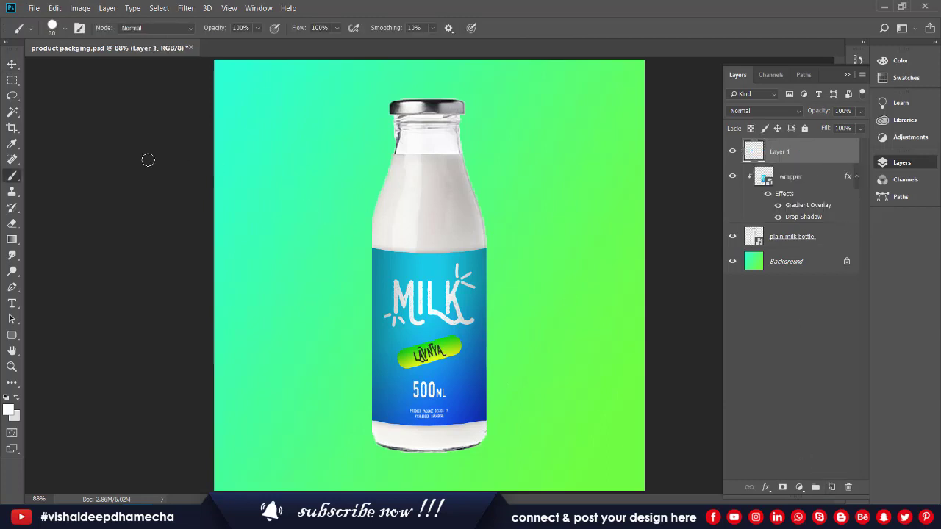
left_click(8, 413)
left_click_drag(163, 261, 89, 302)
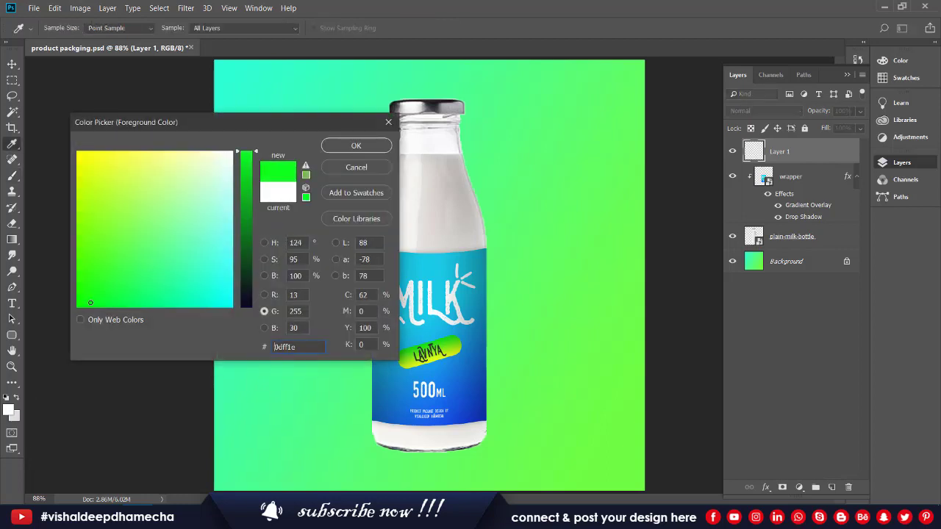
left_click(244, 293)
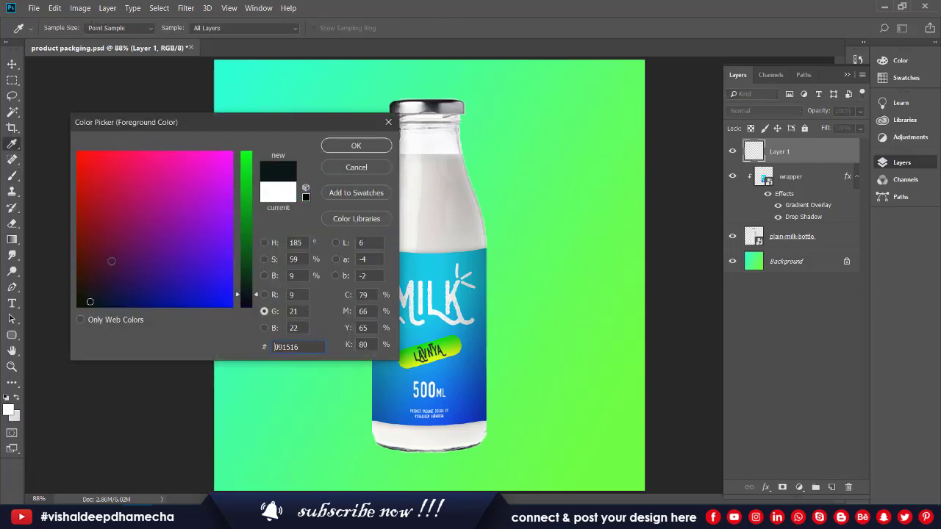
left_click(366, 345)
type("60")
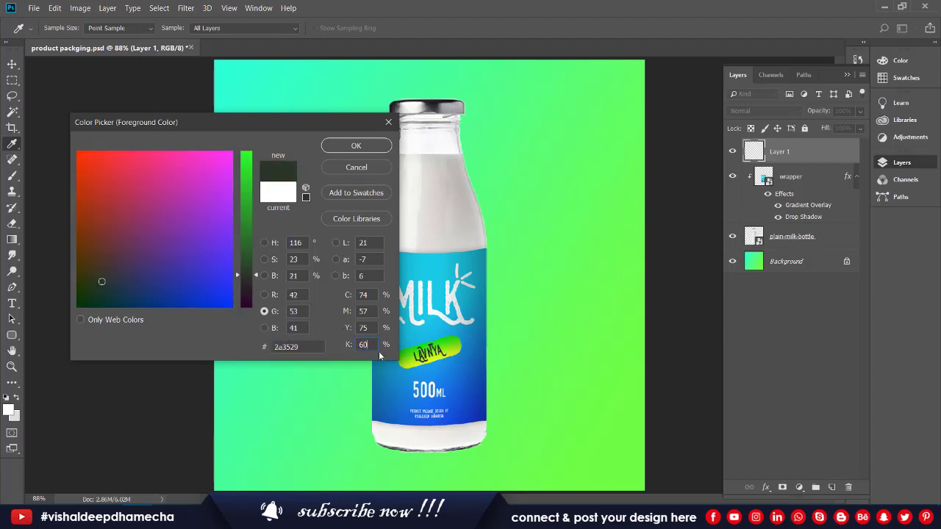
type("80")
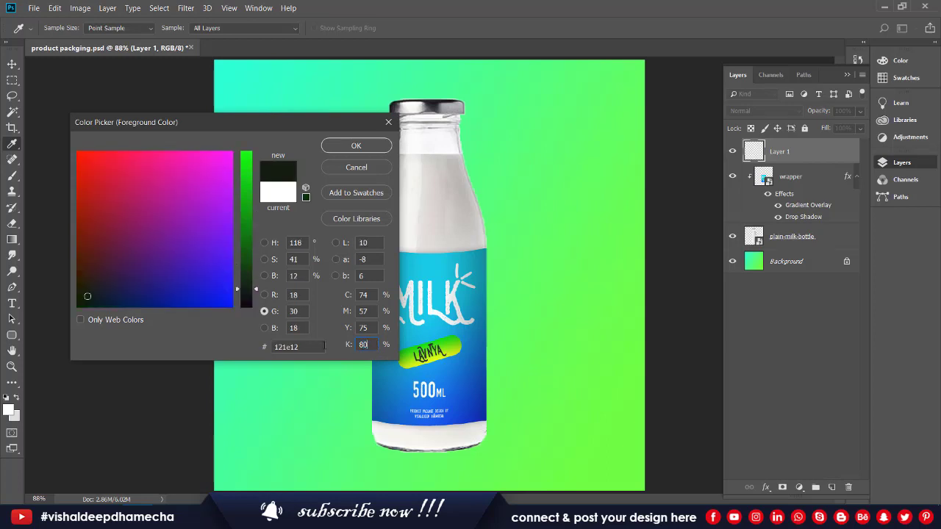
type("100")
left_click(356, 144)
Paint a soft round 300 px black dab and squash it into a wide flat streak under the bottle
key("b")
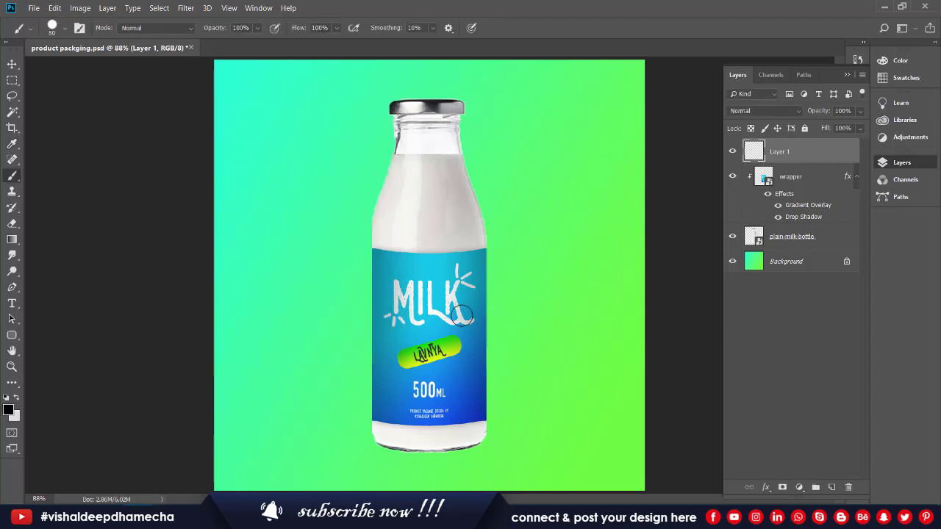
key("bracketright")
key("bracketright")
key("bracketright")
key("bracketright")
key("bracketright")
key("bracketright")
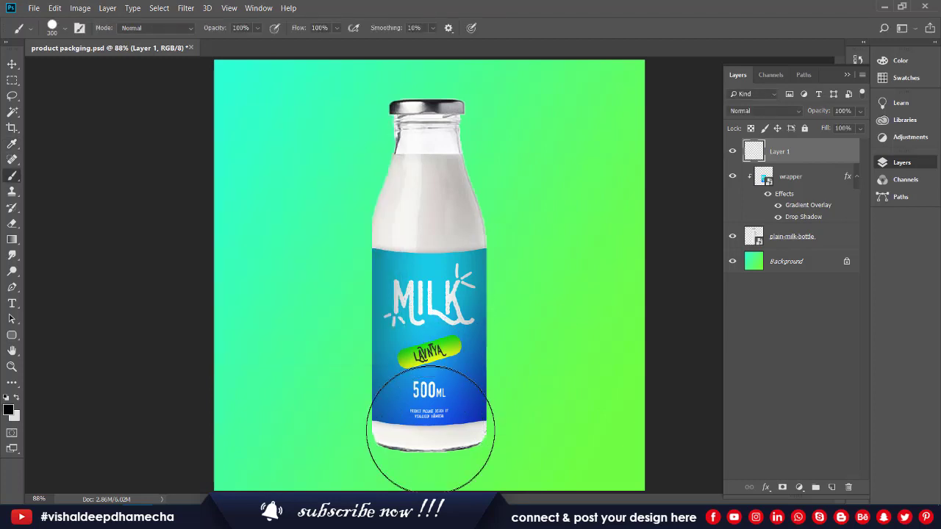
left_click(430, 423)
key("ctrl+z")
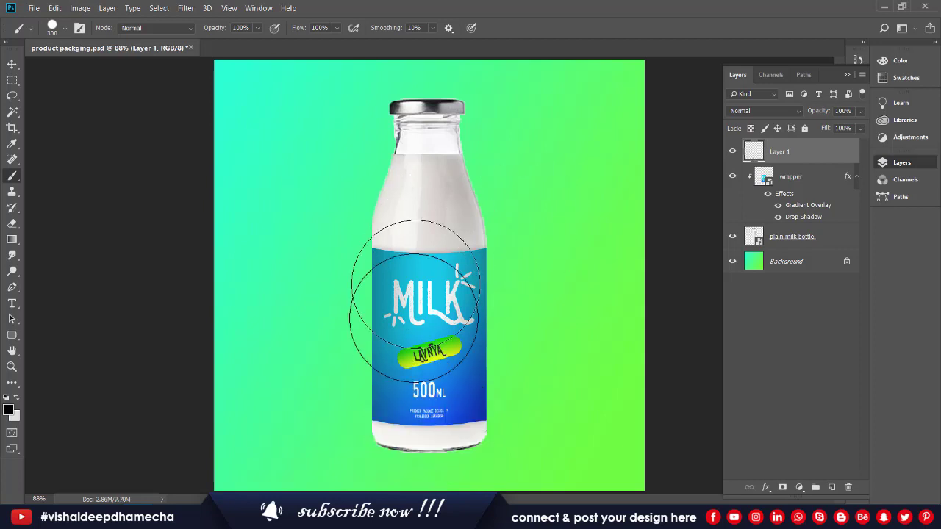
right_click(414, 331)
left_click(455, 386)
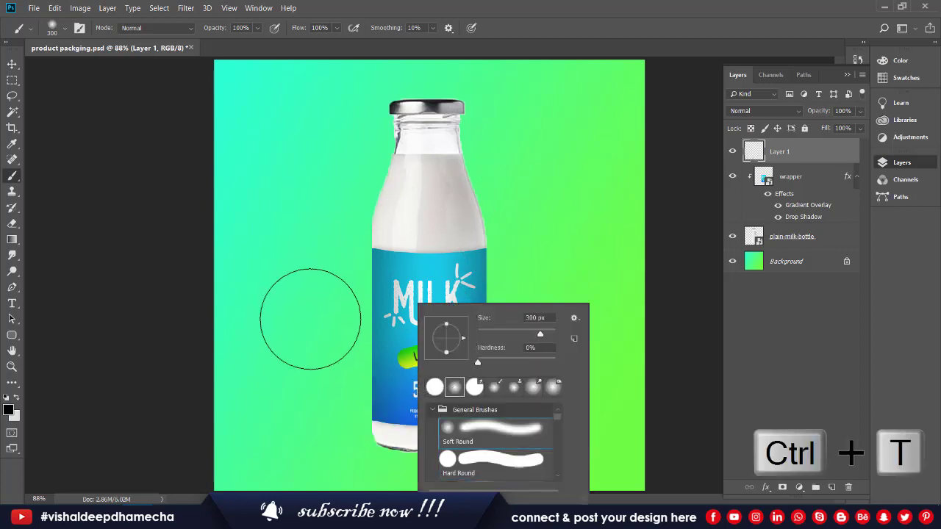
left_click(351, 288)
key("ctrl+t")
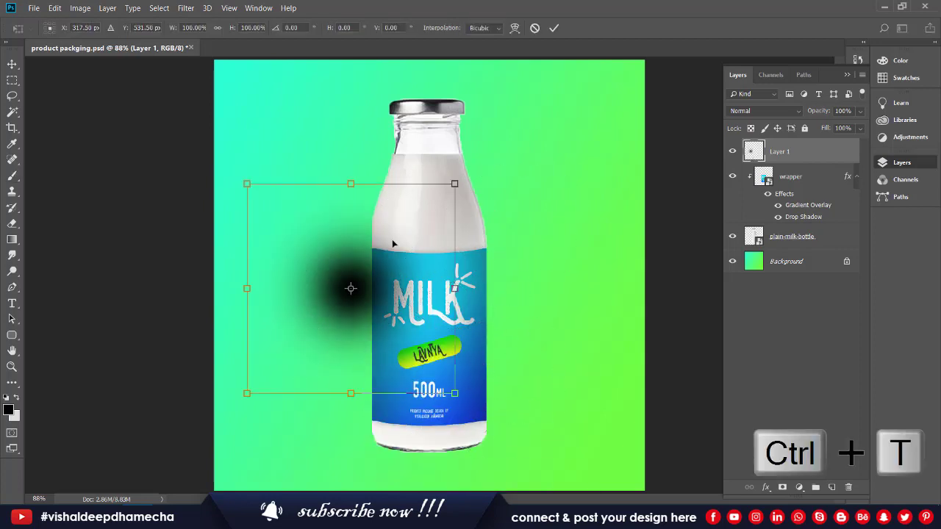
mouse_move(354, 187)
left_mouse_down()
mouse_move(351, 381)
mouse_move(447, 456)
mouse_move(447, 448)
left_mouse_up()
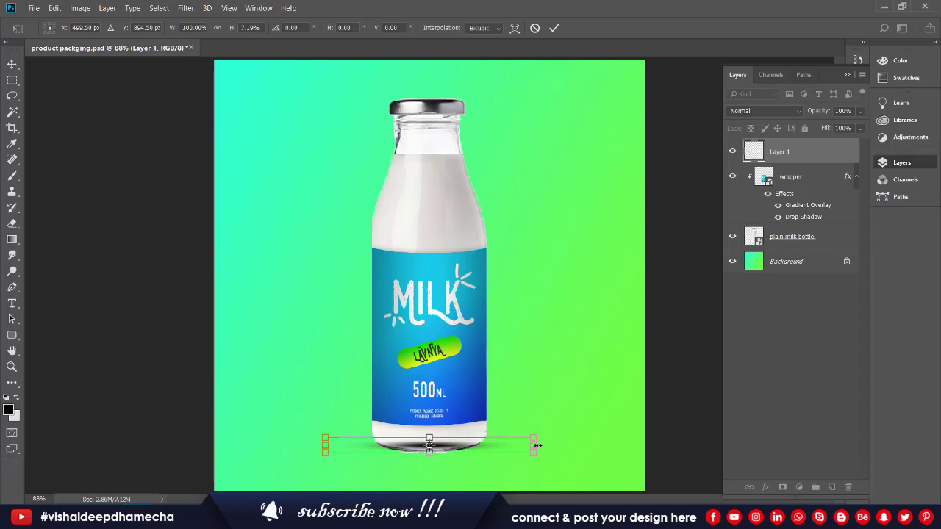
left_click_drag(538, 446, 570, 435)
Move the shadow streak below plain-milk-bottle, nudge it down and make it slightly taller
key("Return")
key("b")
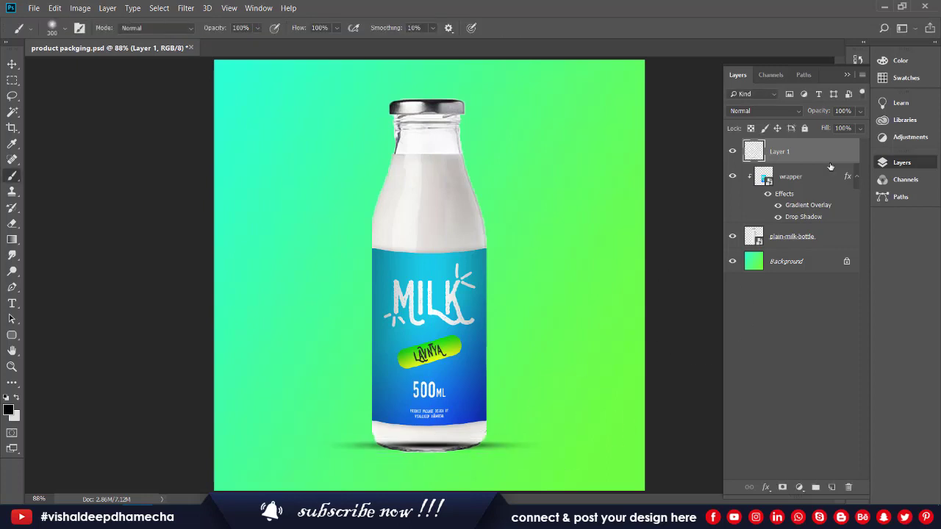
left_click_drag(804, 162, 794, 249)
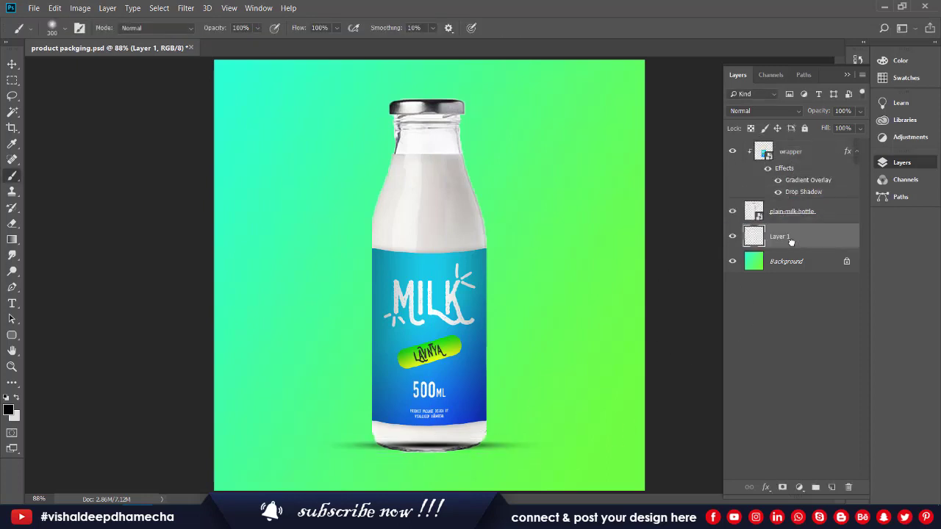
key("v")
key("ctrl+t")
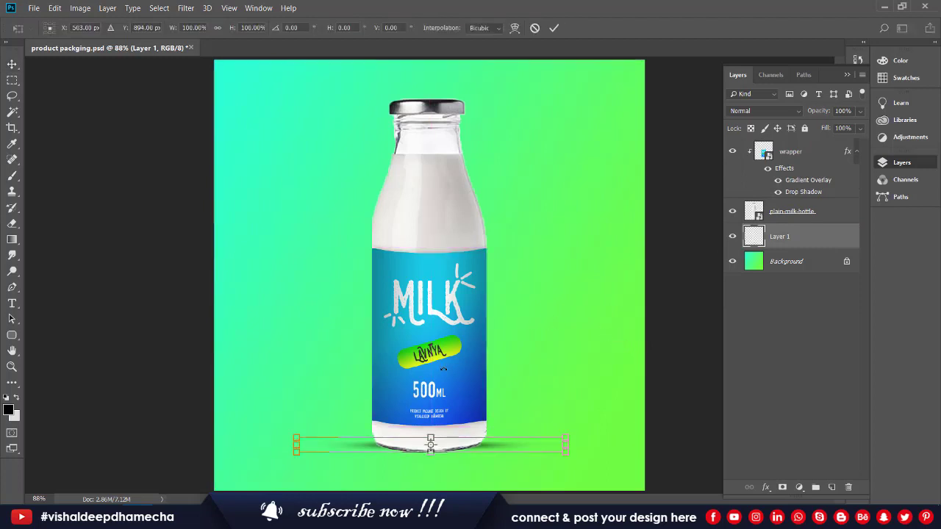
key("shift+Down")
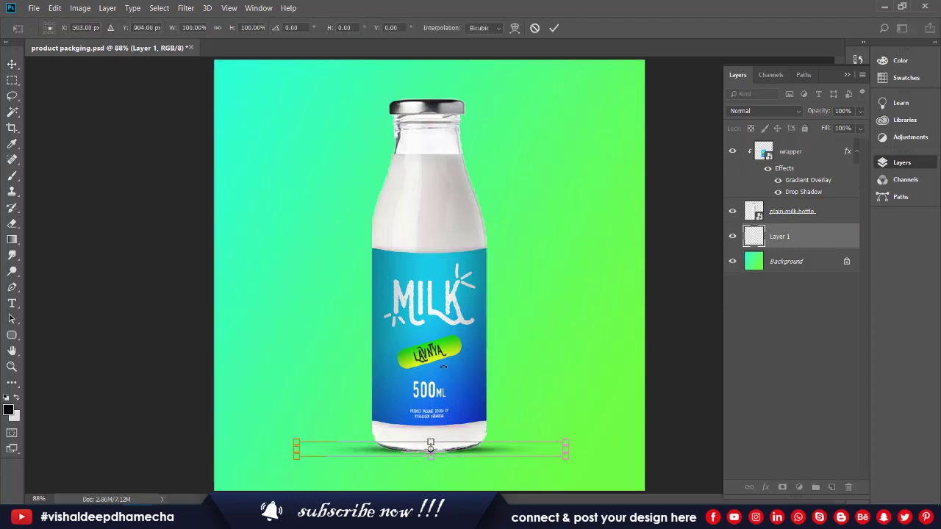
left_click_drag(431, 442, 430, 428)
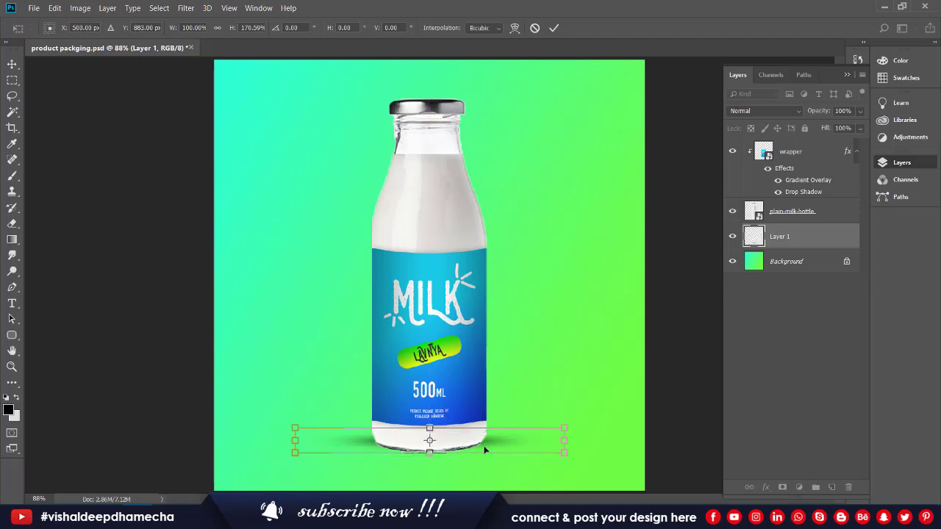
key("shift+Down")
key("Down")
key("Down")
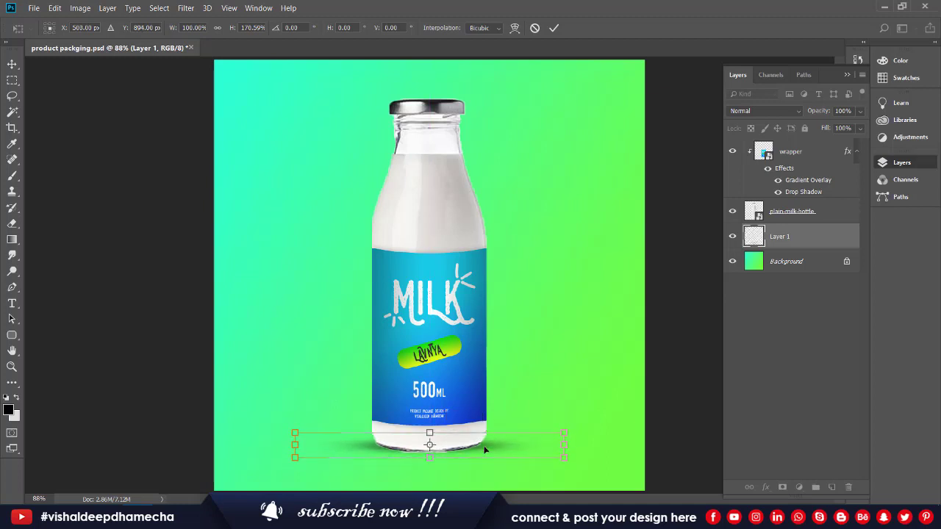
key("Return")
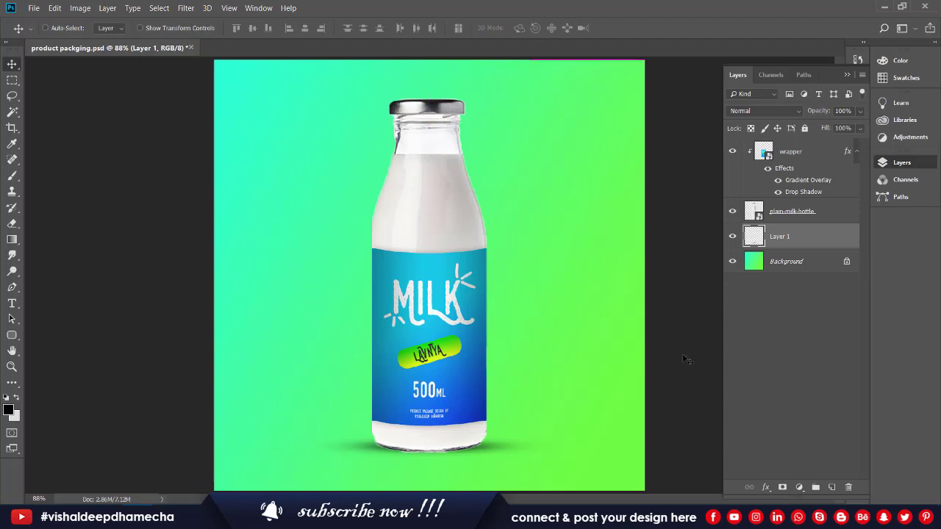
Duplicate the shadow and stretch and skew the copy into a taller slanted shadow
key("ctrl+j")
key("ctrl+t")
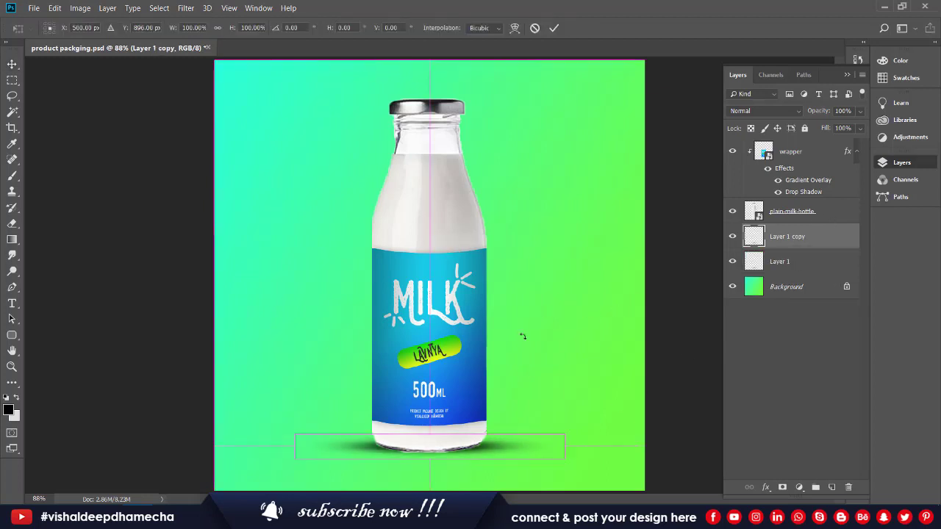
left_click_drag(430, 434, 428, 312)
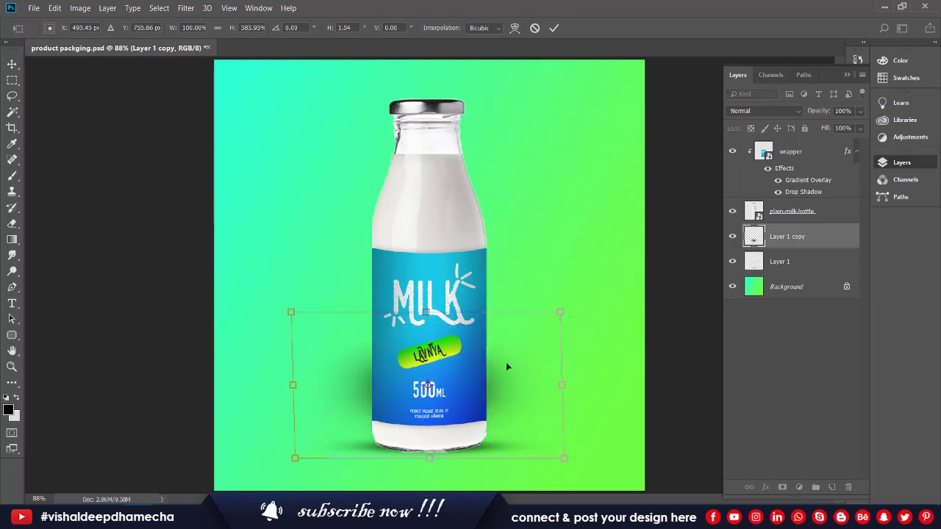
left_click_drag(506, 362, 514, 406)
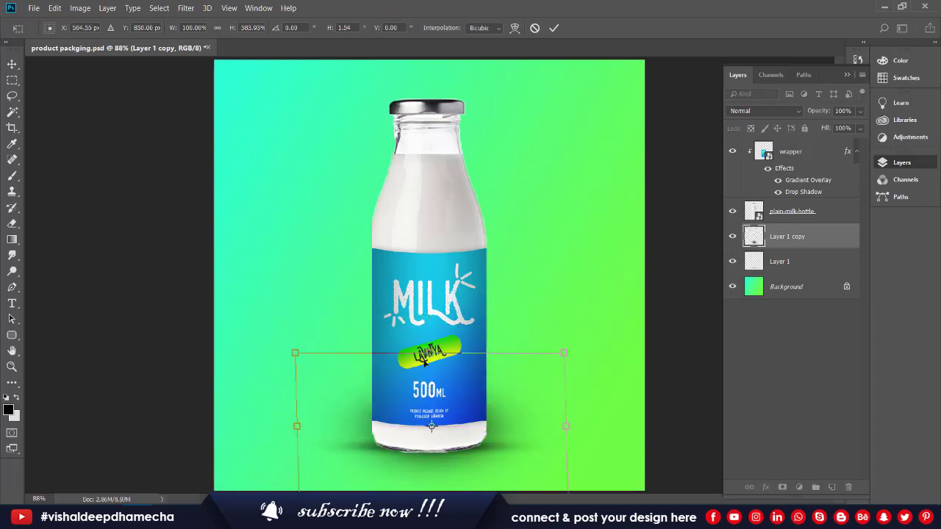
left_click_drag(431, 353, 433, 387)
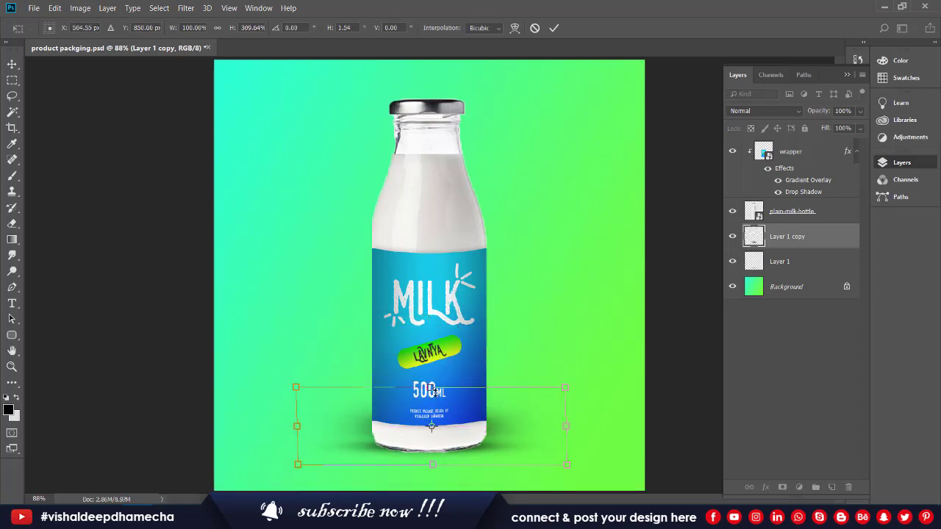
left_click_drag(509, 429, 508, 436)
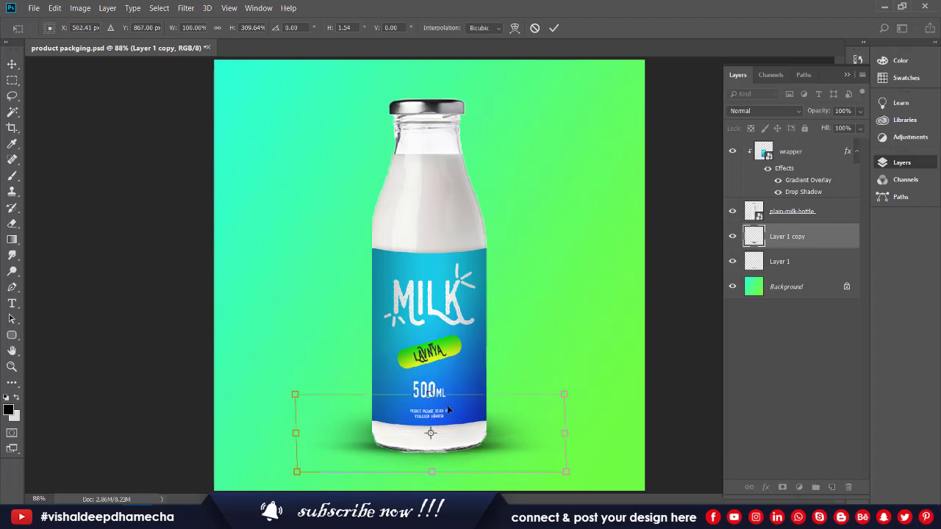
left_click_drag(431, 395, 431, 410)
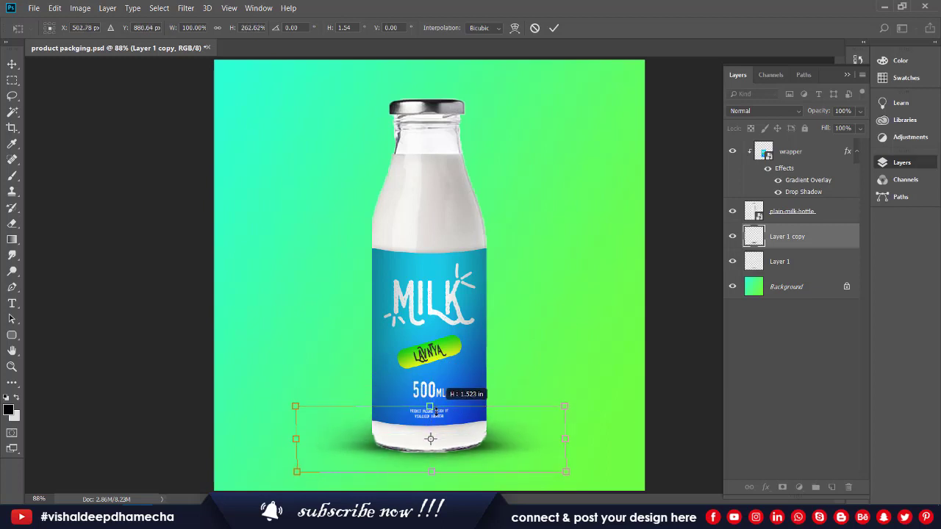
left_click_drag(295, 412, 227, 409)
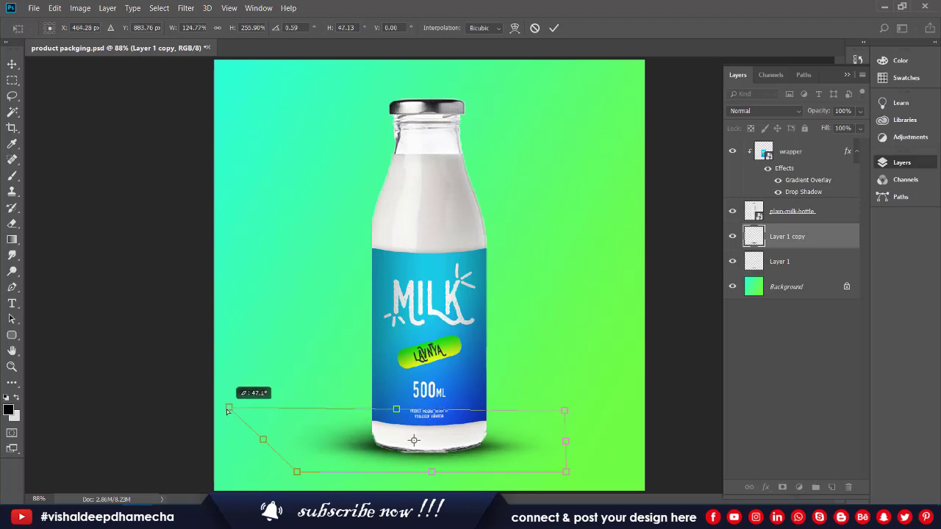
left_click(554, 28)
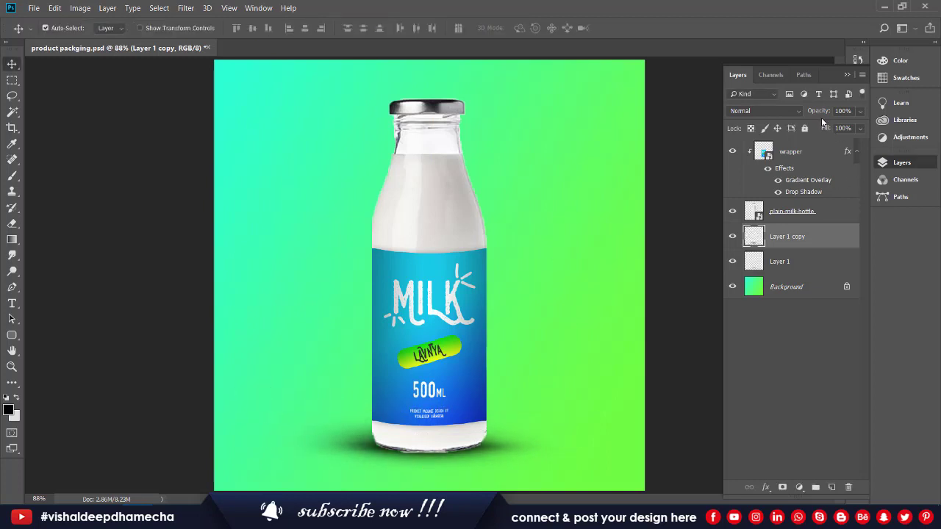
Fade the two shadow layers to 54% and 27% opacity and drag in the palm-leaves image
left_click_drag(816, 116, 785, 117)
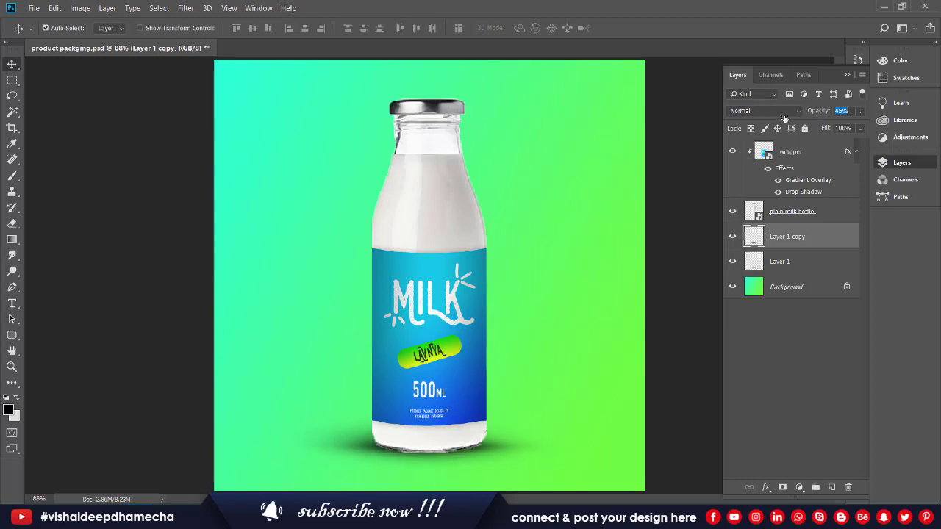
left_click(806, 266)
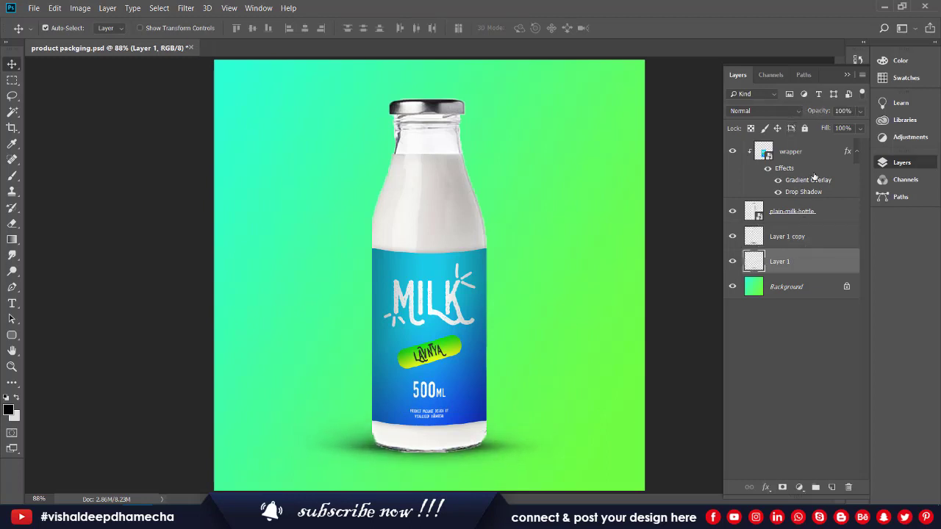
left_click_drag(820, 115, 778, 128)
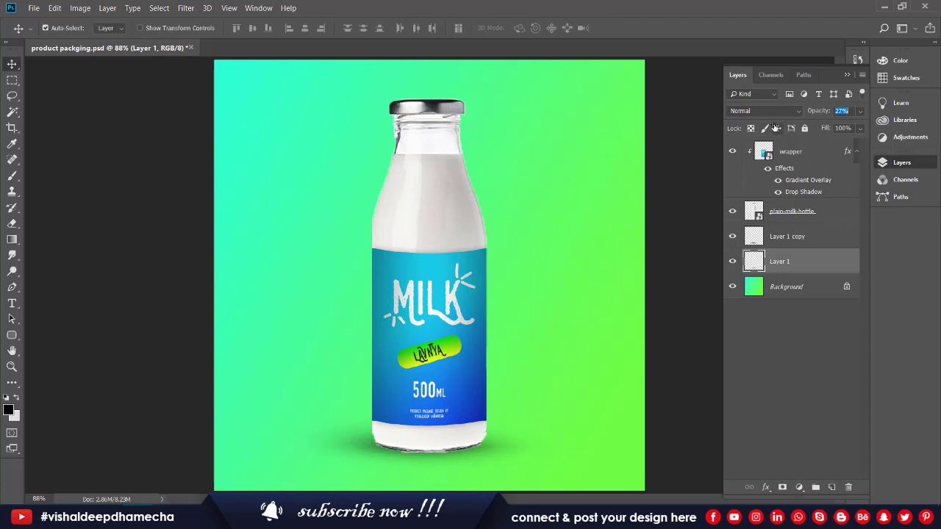
left_click(730, 243)
left_click(797, 244)
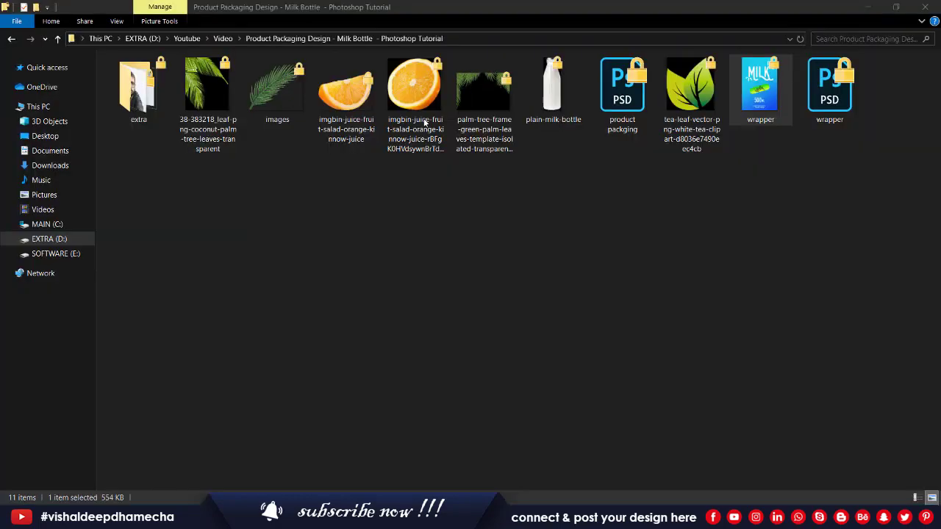
mouse_move(478, 92)
left_mouse_down()
mouse_move(540, 202)
mouse_move(636, 79)
left_mouse_up()
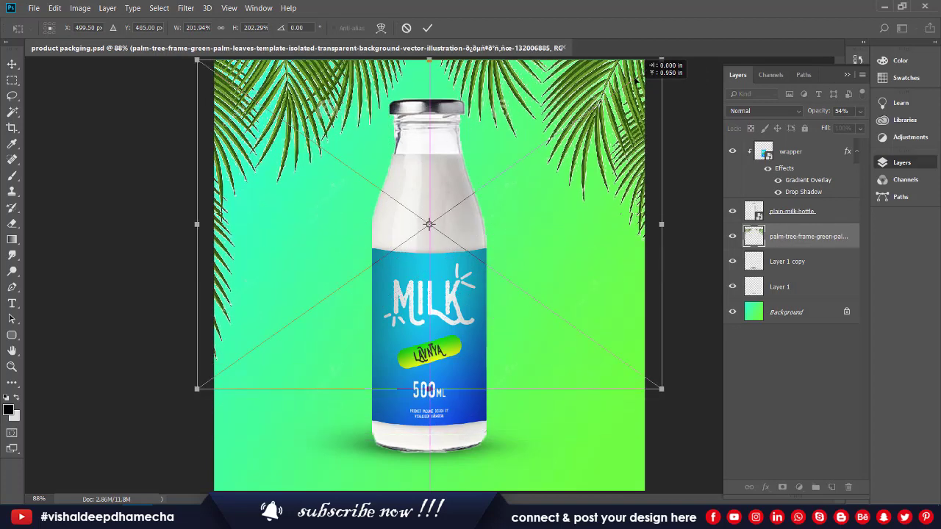
Commit the palm-leaf frame and shrink the bottle with its wrapper slightly
key("Return")
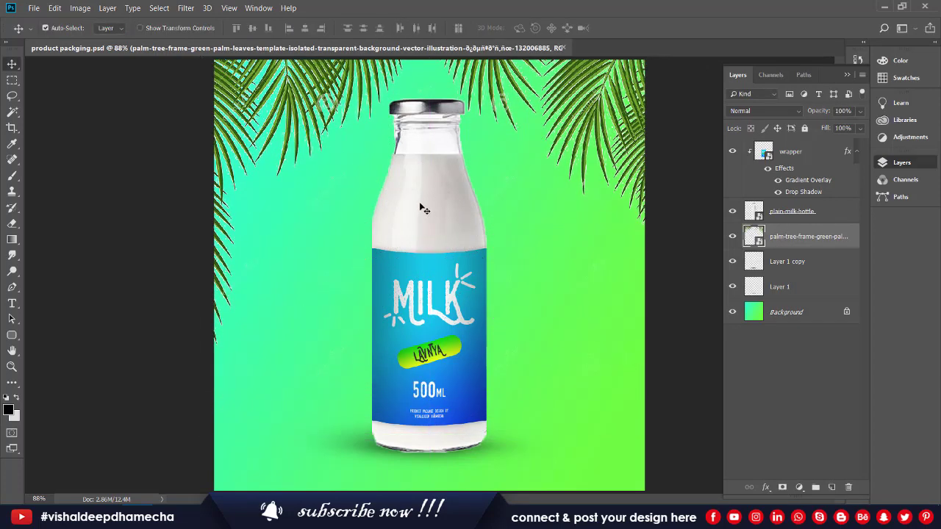
left_click(424, 210)
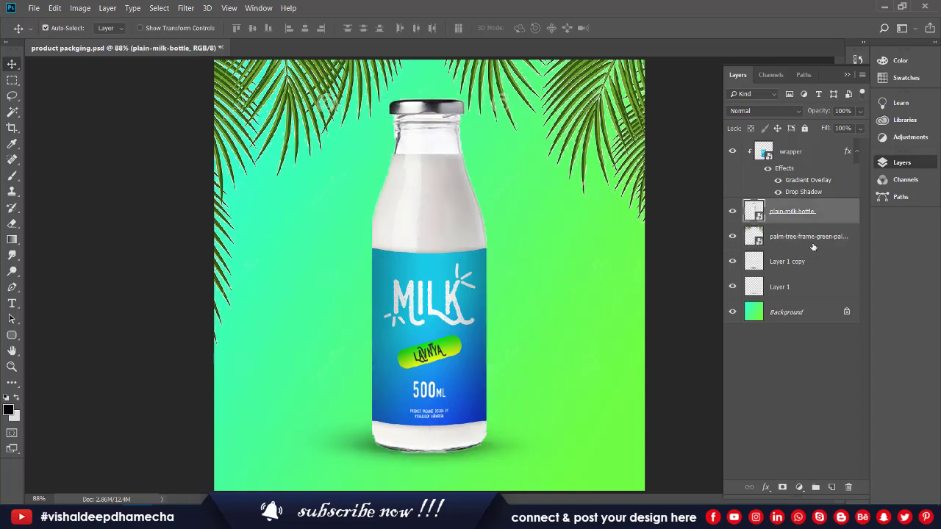
left_click(790, 154, "shift")
key("ctrl+t")
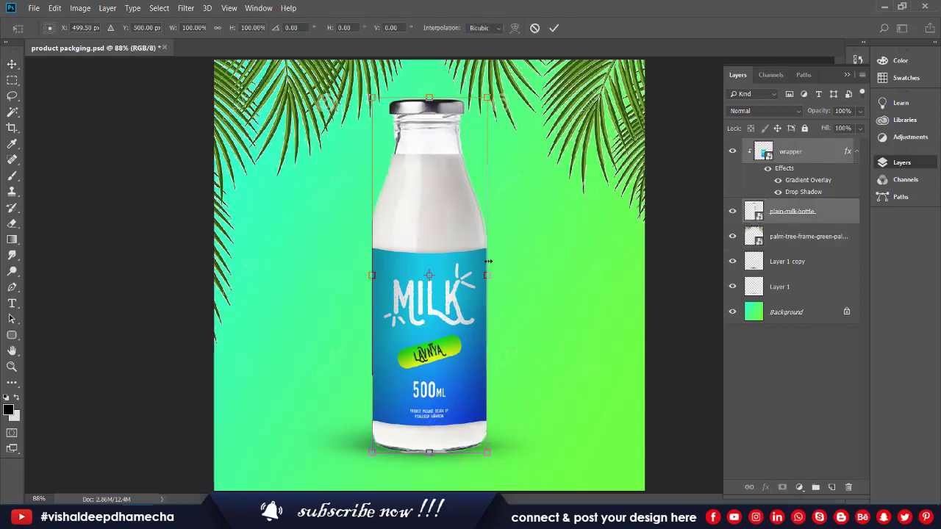
key("Return")
left_click(550, 228)
Add a black 'FRE / SH' headline beside the bottle at 150 pt with 150 pt leading
key("t")
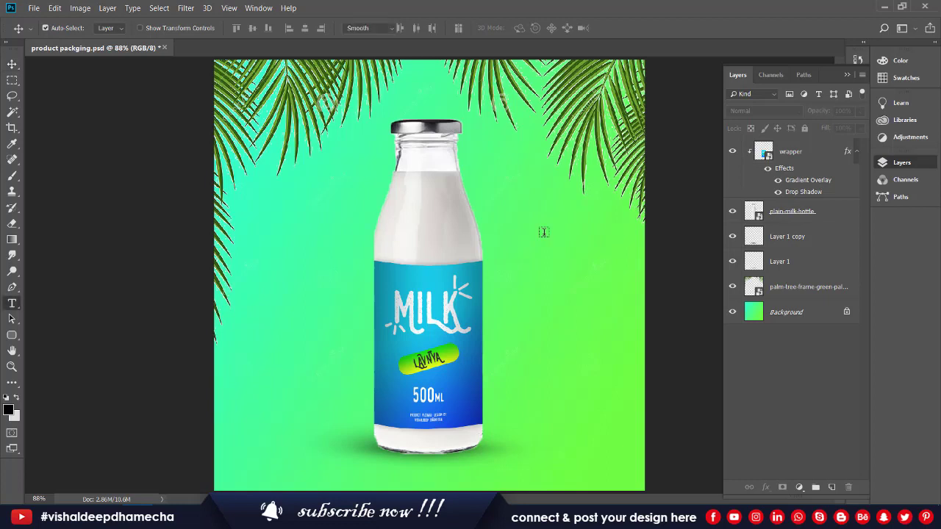
left_click(535, 236)
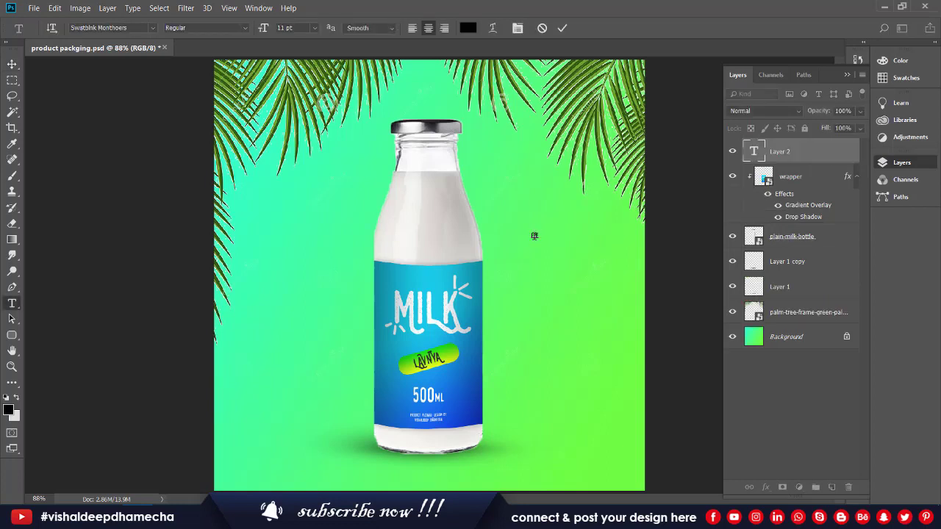
key("ctrl+v")
key("ctrl+a")
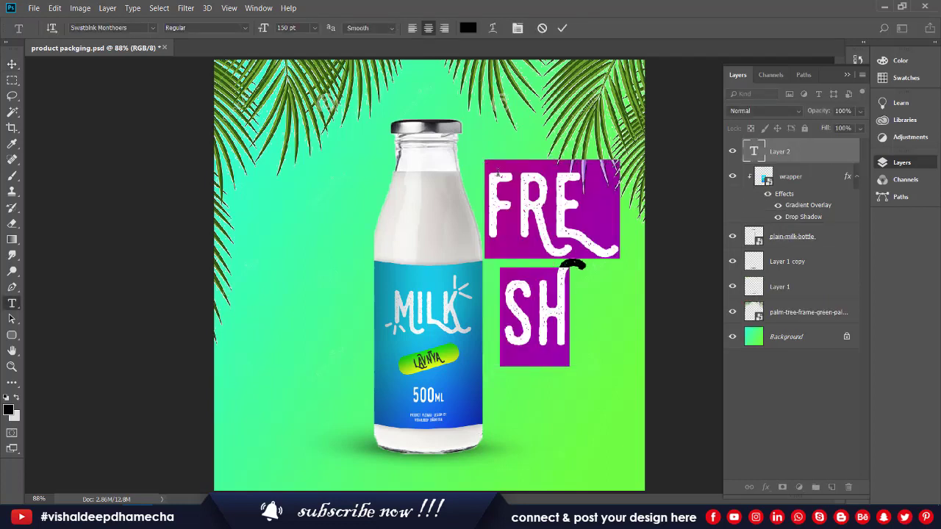
key("alt+Up")
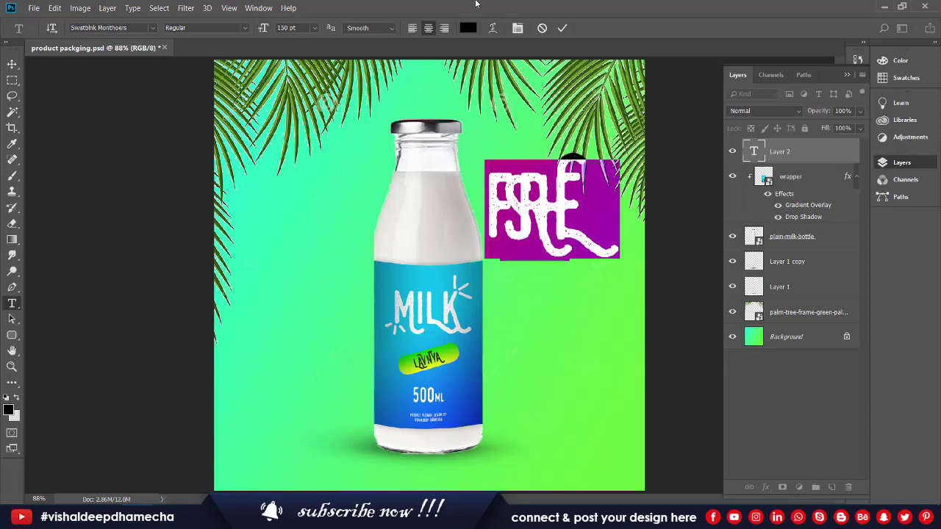
left_click(519, 29)
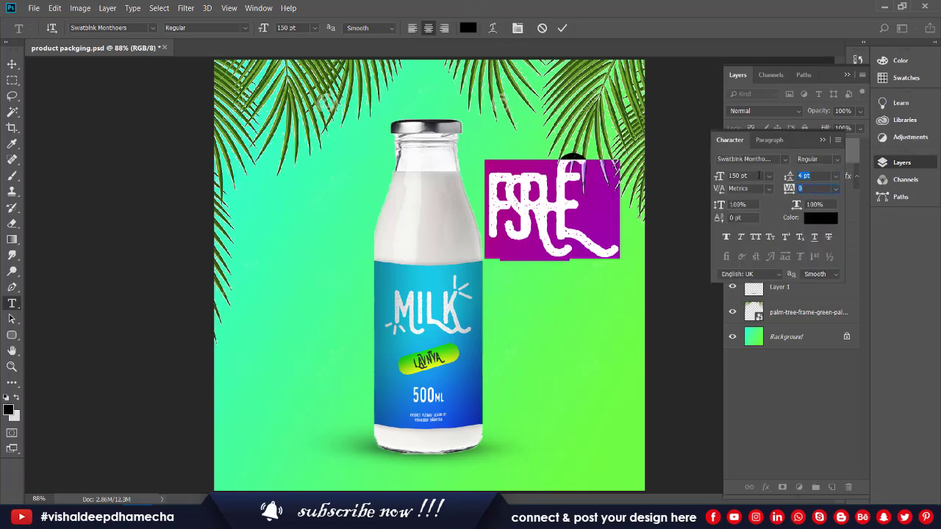
key("Tab")
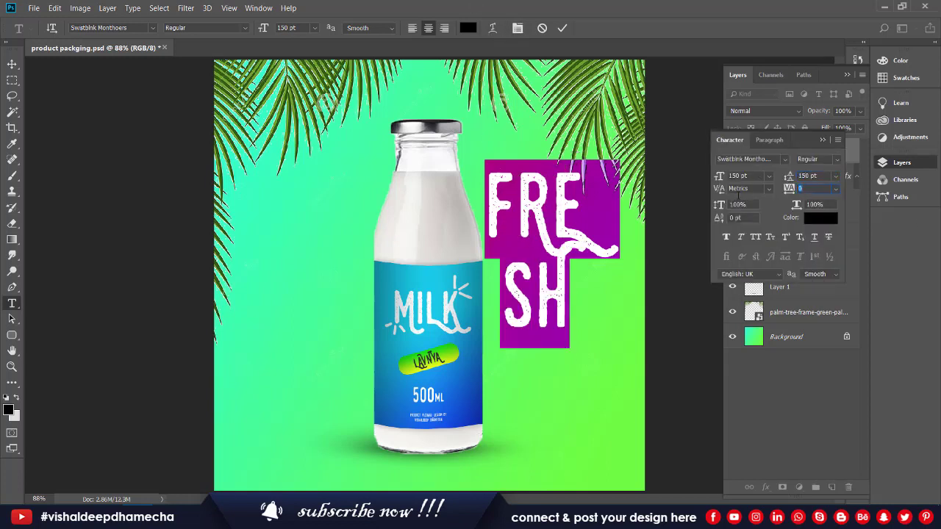
left_click(823, 140)
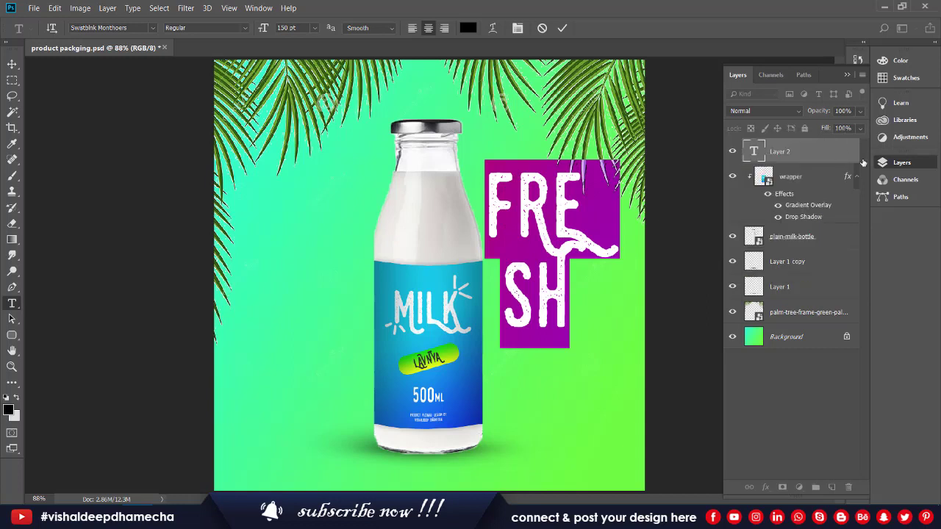
left_click(11, 64)
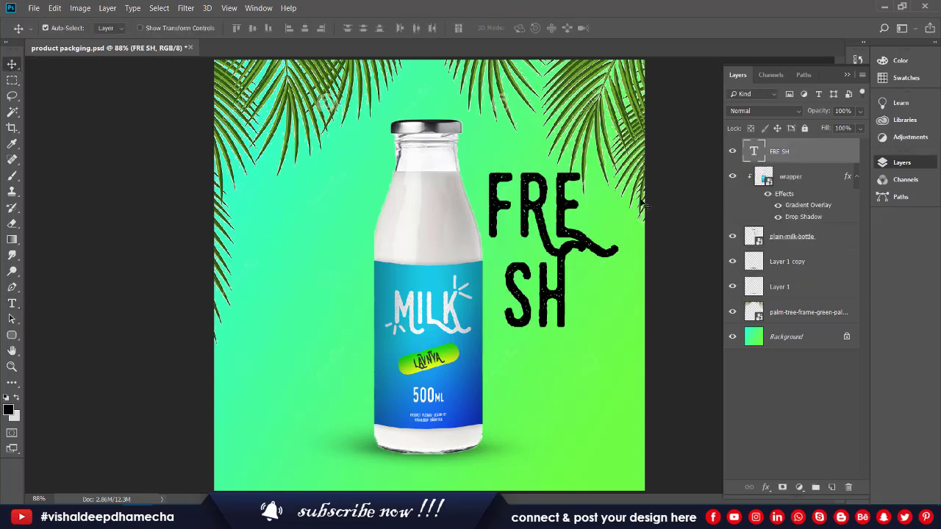
Recolour the FRESH headline near-white (f8f8fa)
key("t")
left_click(559, 221)
key("ctrl+a")
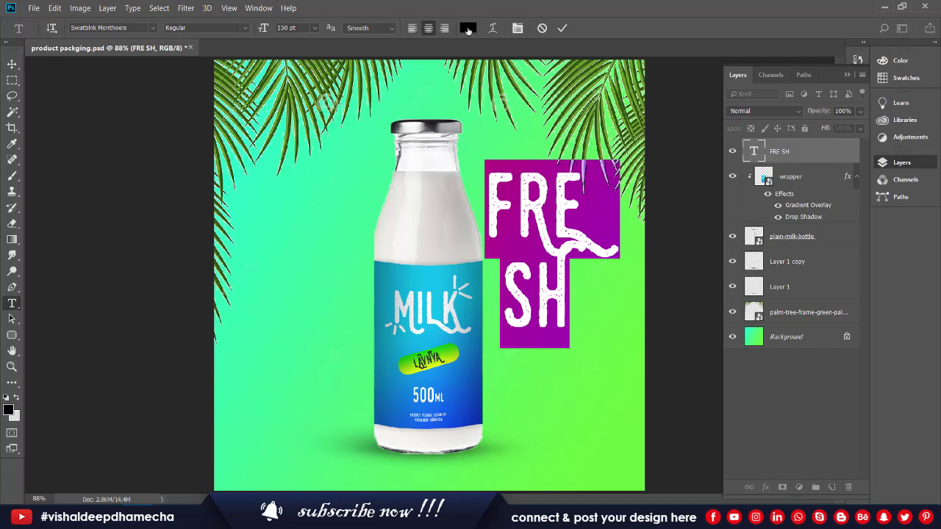
left_click(467, 28)
left_click(246, 156)
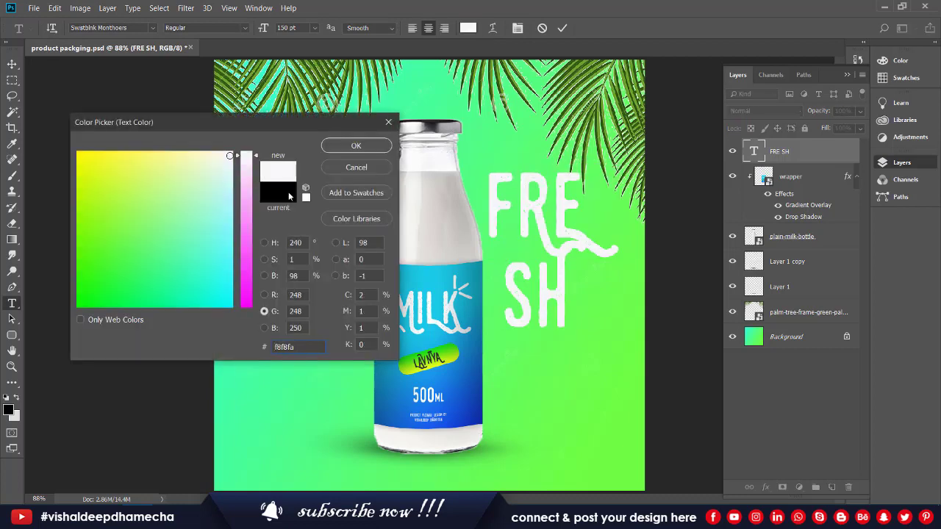
left_click(338, 144)
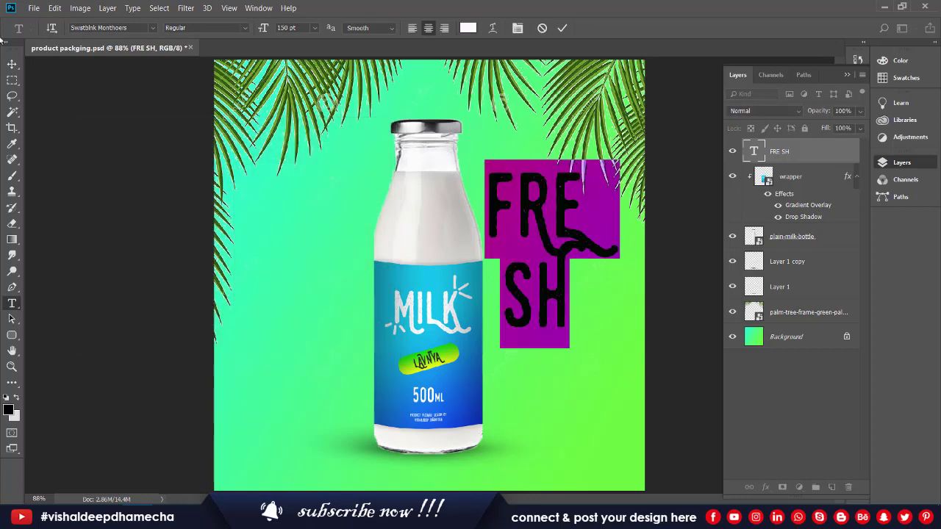
left_click(12, 64)
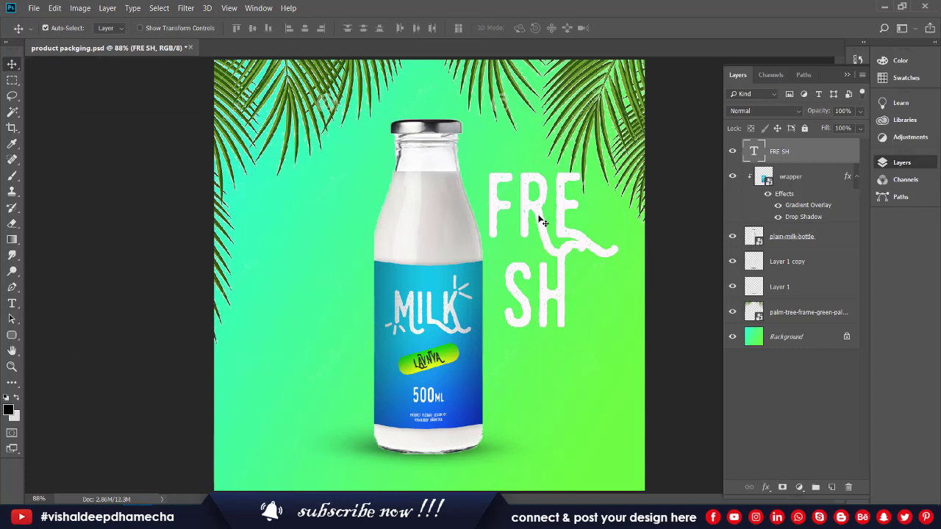
Move the FRESH layer below Layer 1 and position it right of the bottle's shoulder
left_click_drag(543, 222, 520, 215)
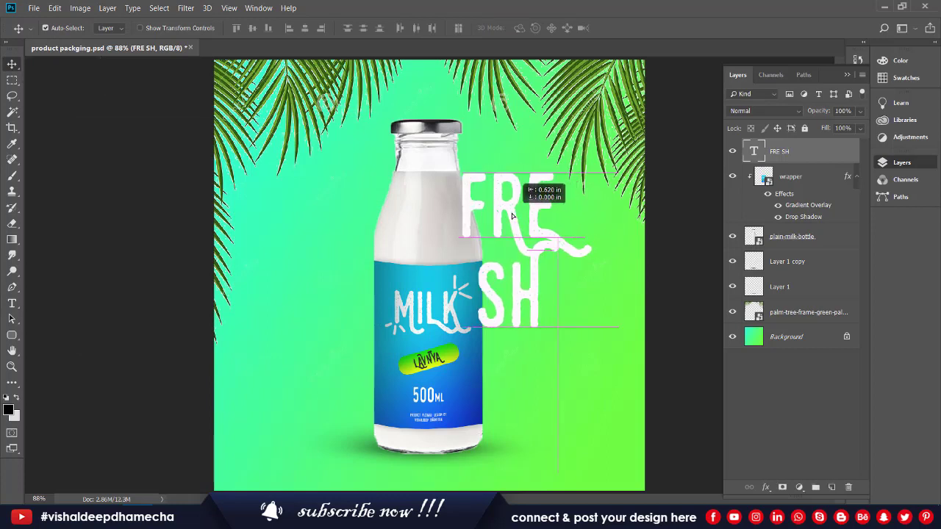
left_click_drag(514, 216, 514, 215)
left_click_drag(805, 152, 814, 296)
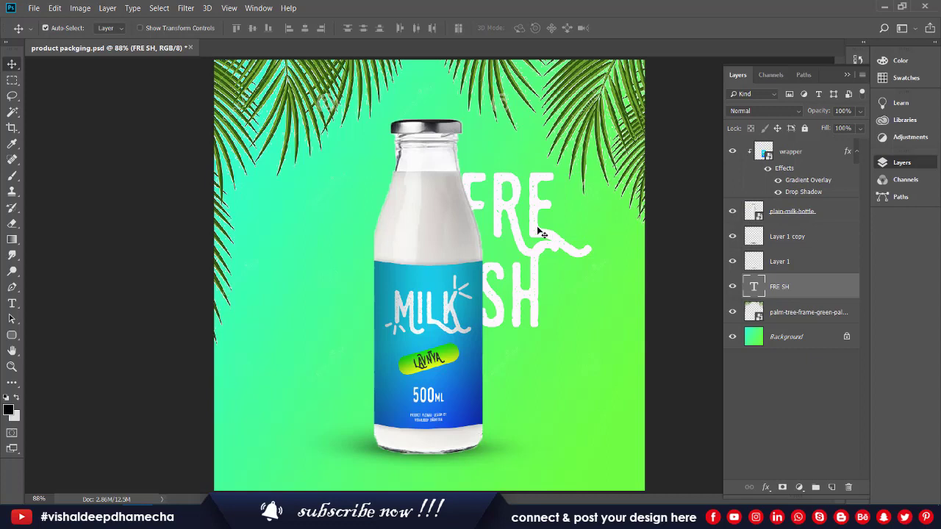
left_click_drag(539, 229, 549, 214)
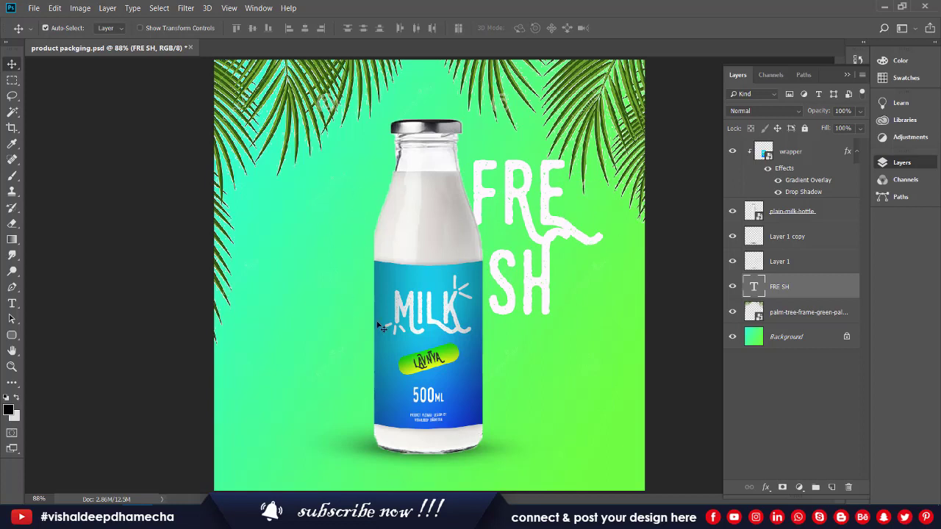
Place an orange slice at about 75% at the bottle's lower left, in front of it
key("alt+Tab")
mouse_move(346, 88)
left_mouse_down()
mouse_move(407, 392)
mouse_move(550, 422)
mouse_move(443, 264)
mouse_move(538, 417)
left_mouse_up()
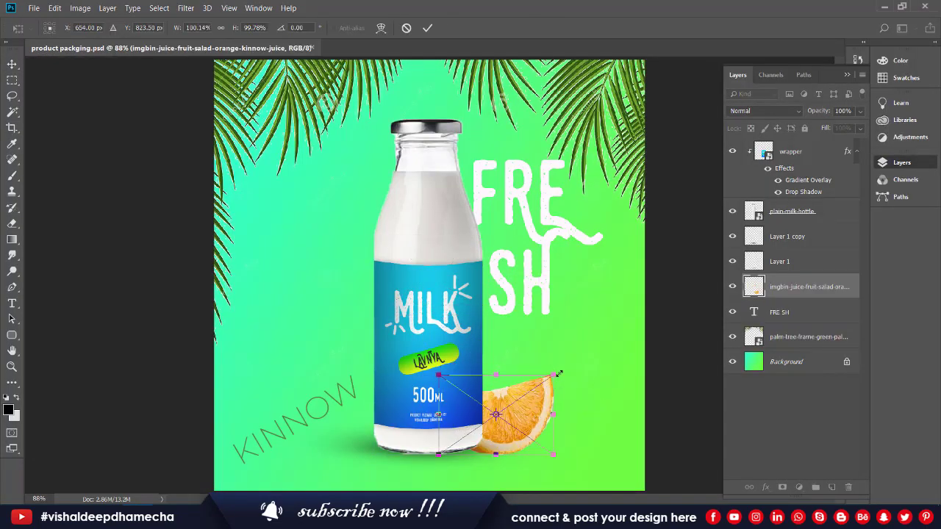
left_click_drag(558, 374, 530, 395)
mouse_move(506, 425)
left_mouse_down()
mouse_move(431, 416)
mouse_move(397, 401)
left_mouse_up()
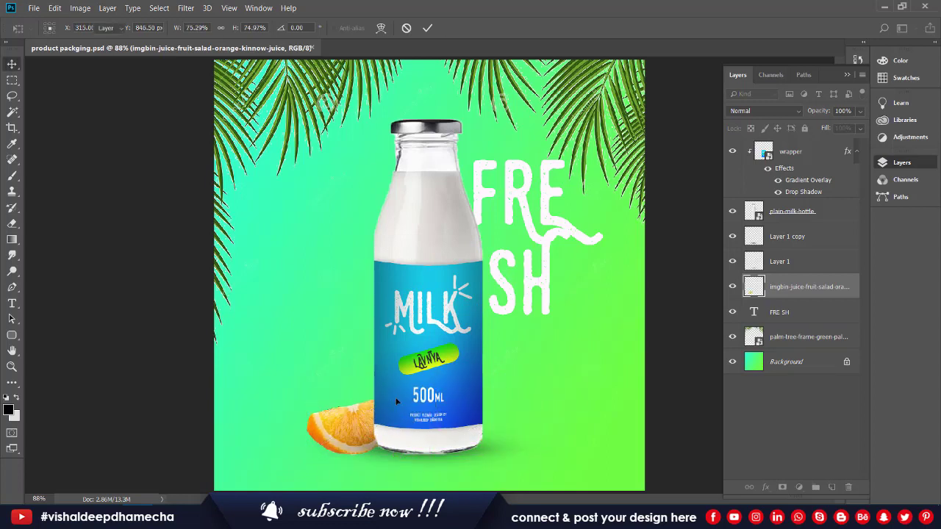
key("Return")
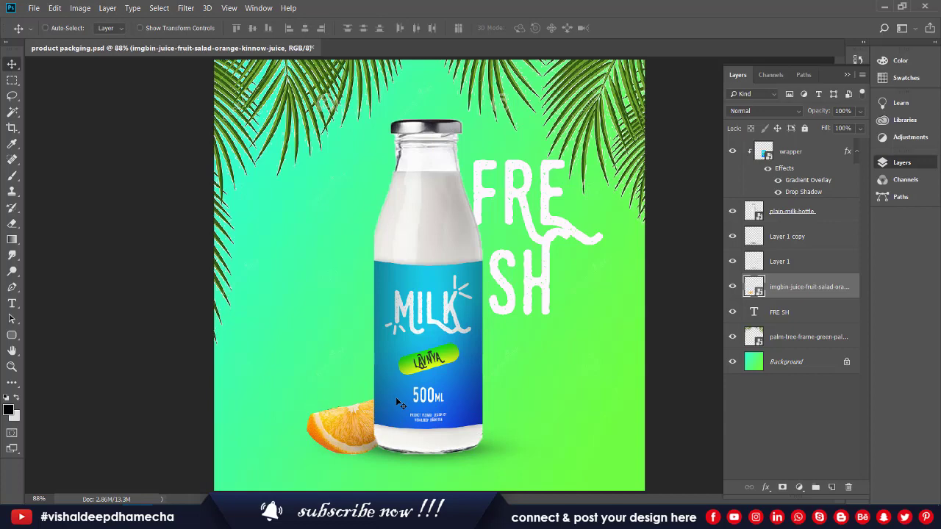
key("ctrl+shift+bracketright")
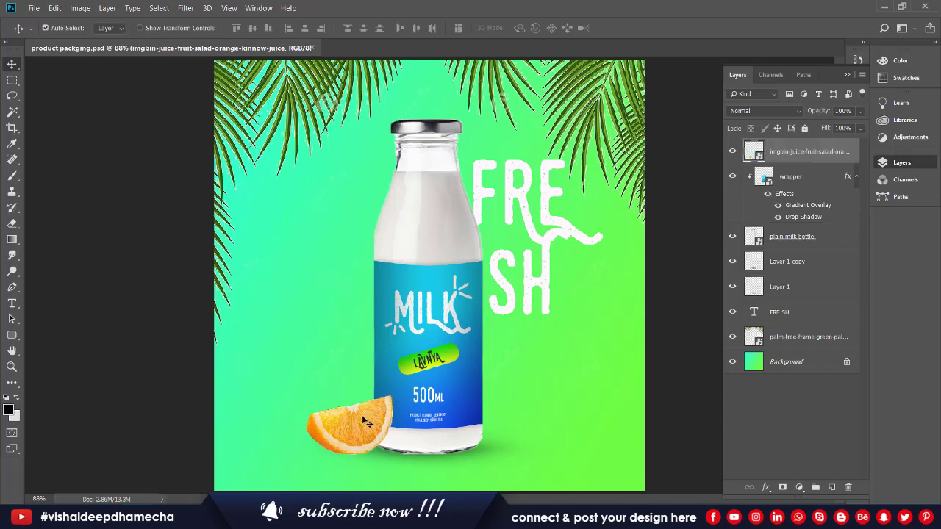
left_click_drag(366, 422, 361, 423)
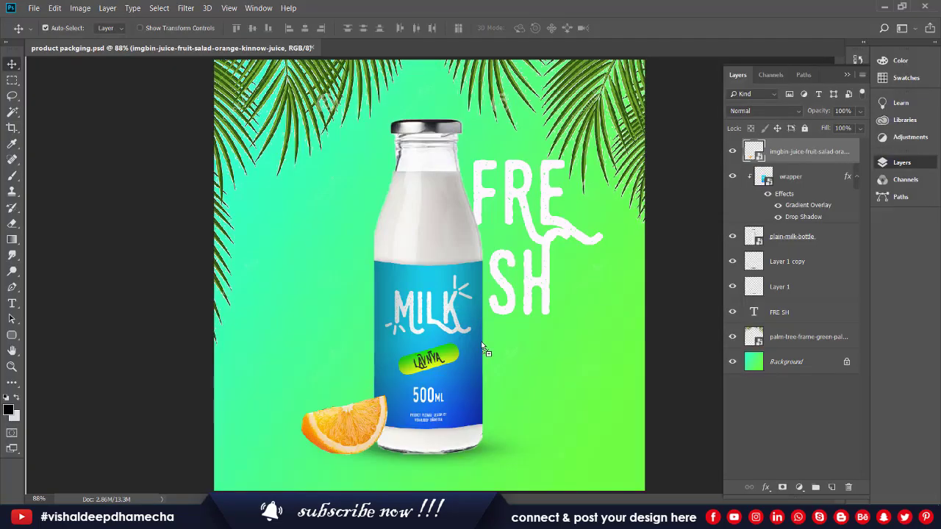
Place a second orange half beside the bottle, scaled to about 64%
left_click_drag(483, 347, 483, 345)
mouse_move(431, 263)
left_mouse_down()
mouse_move(518, 384)
mouse_move(517, 353)
left_mouse_up()
mouse_move(572, 300)
left_mouse_down()
mouse_move(536, 313)
mouse_move(519, 416)
left_mouse_up()
Commit the right orange half and tilt it slightly
key("Return")
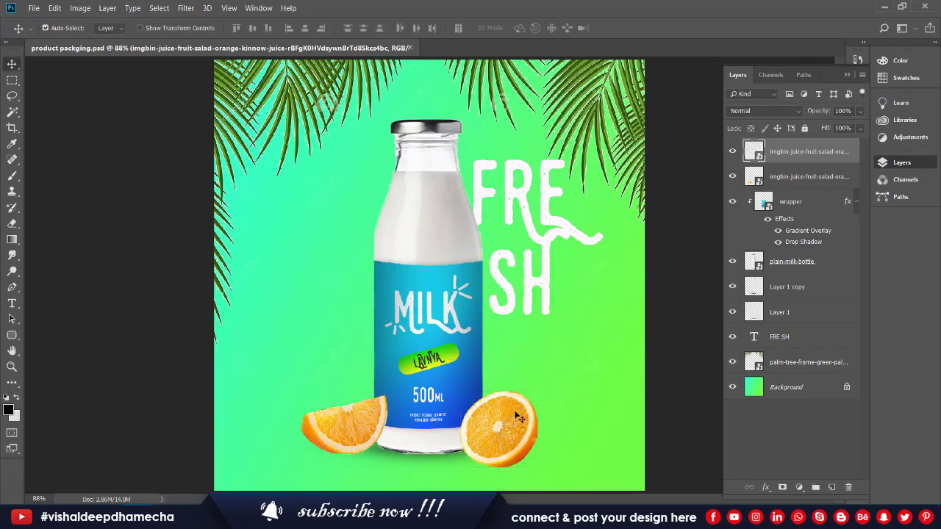
key("ctrl+t")
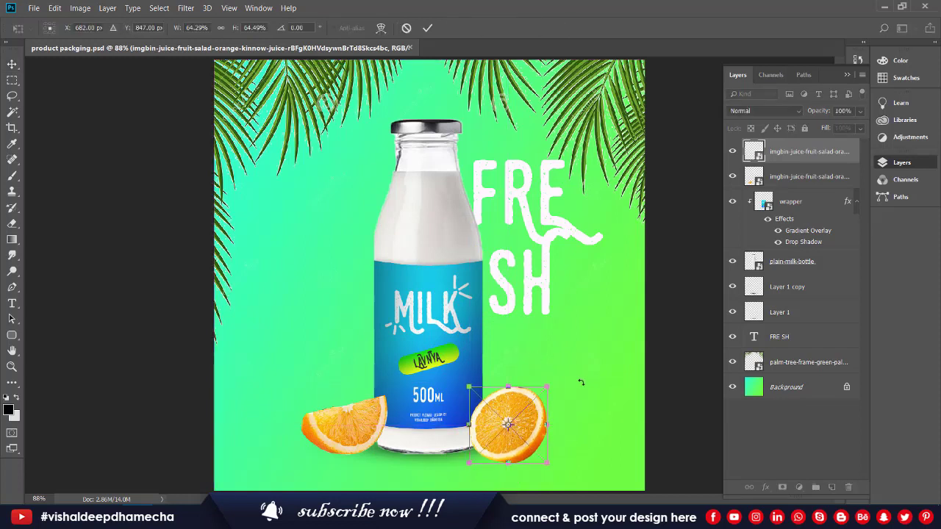
left_click_drag(551, 387, 566, 382)
key("Return")
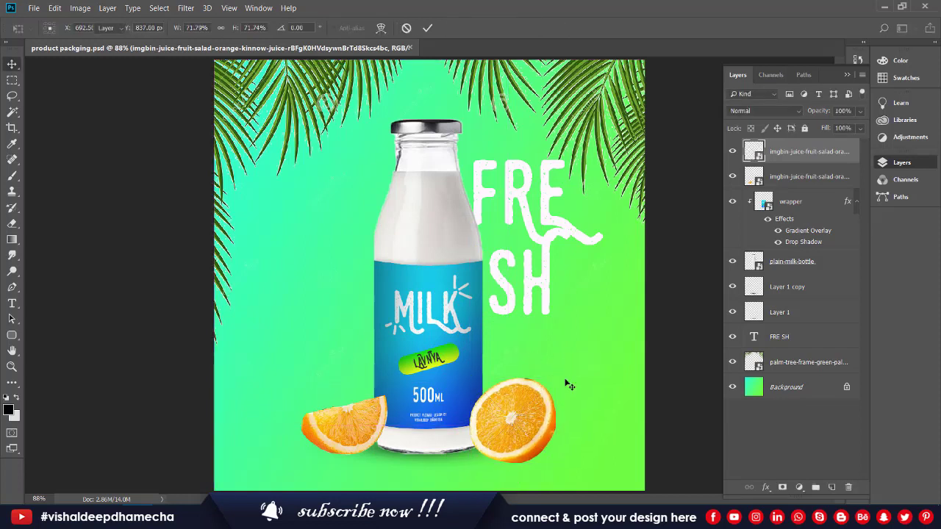
Keep the right orange in front and nudge both oranges to overlap the bottle's base
left_click_drag(803, 151, 801, 324)
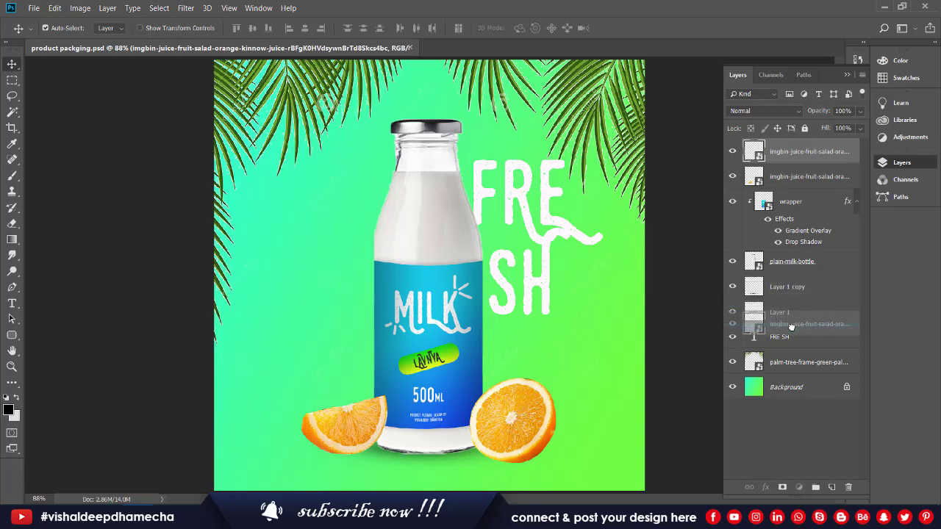
left_click_drag(497, 429, 511, 409)
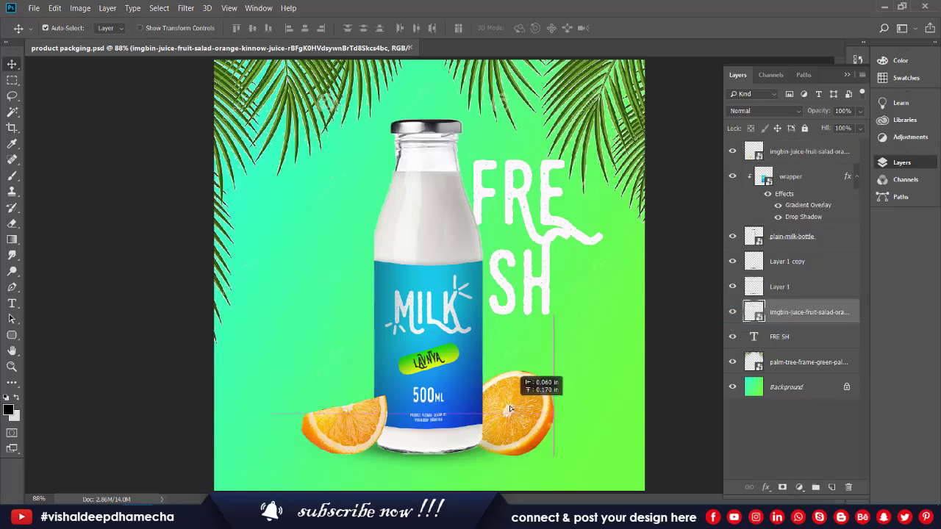
left_click_drag(799, 323, 801, 147)
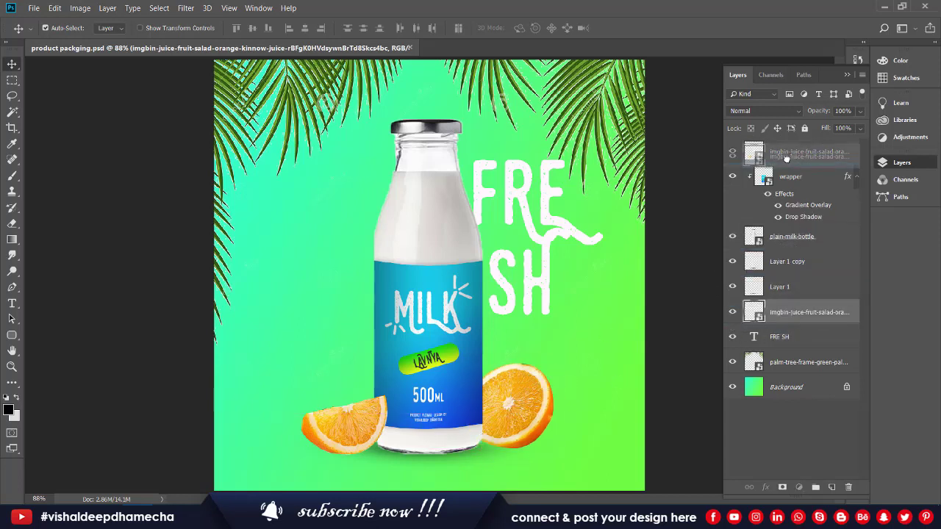
left_click_drag(521, 412, 512, 424)
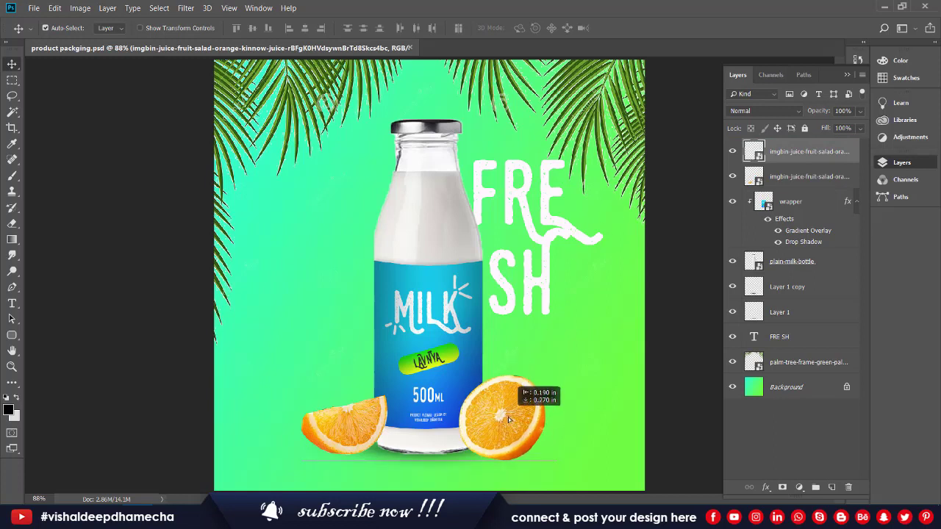
mouse_move(354, 432)
left_mouse_down()
mouse_move(339, 438)
mouse_move(353, 435)
left_mouse_up()
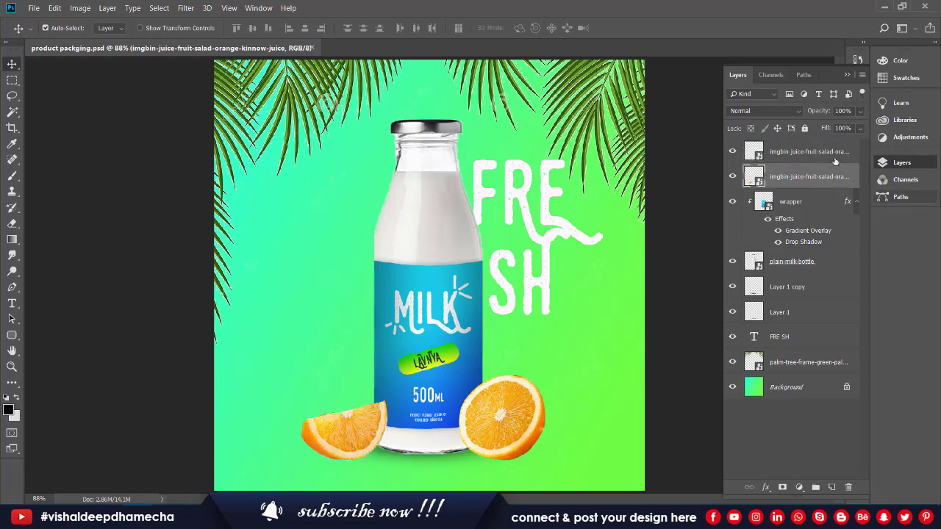
On a new layer, paint a black dab and squash it into a tilted shadow under the left slice
left_click(831, 486)
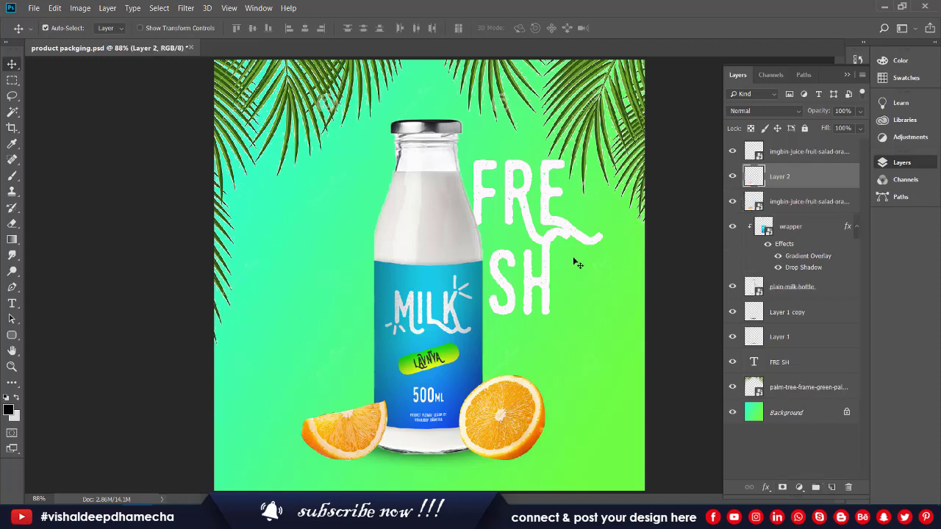
key("b")
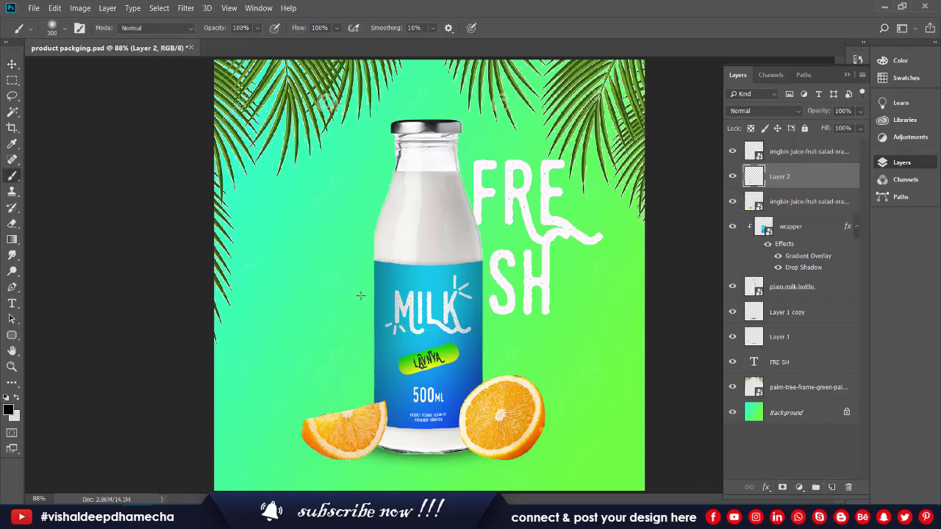
left_click(335, 329)
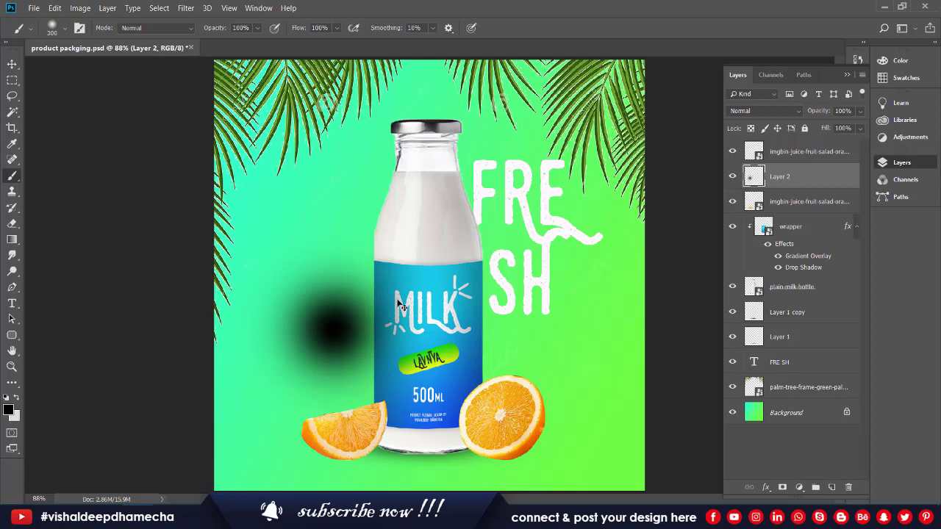
key("ctrl+t")
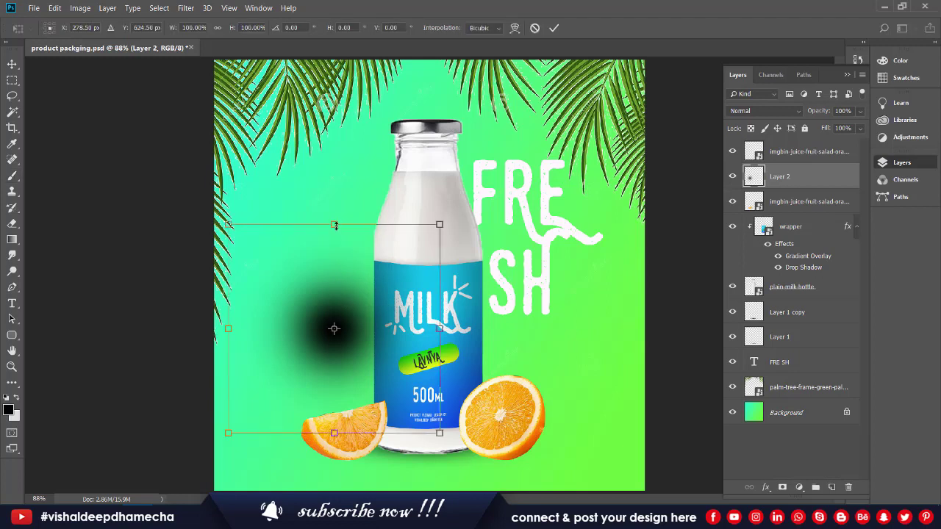
mouse_move(334, 224)
left_mouse_down()
mouse_move(335, 300)
mouse_move(363, 458)
left_mouse_up()
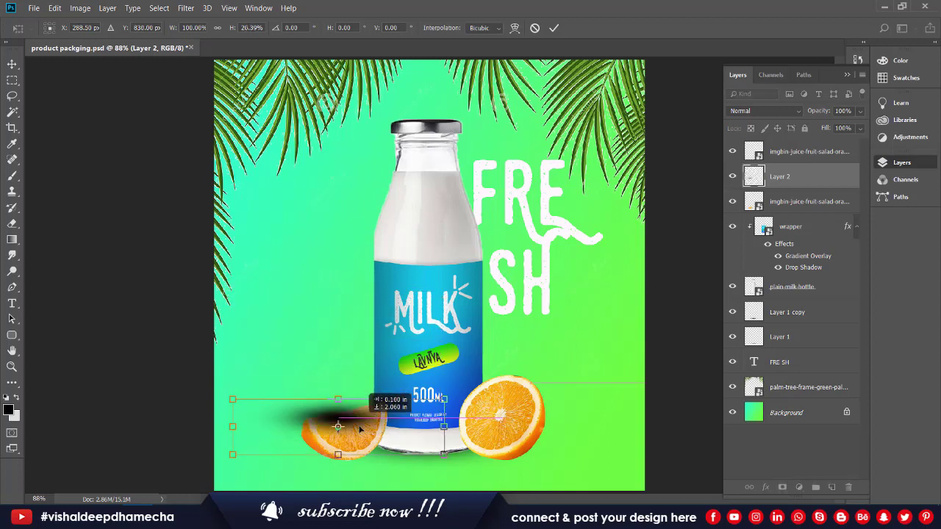
left_click_drag(450, 346, 430, 333)
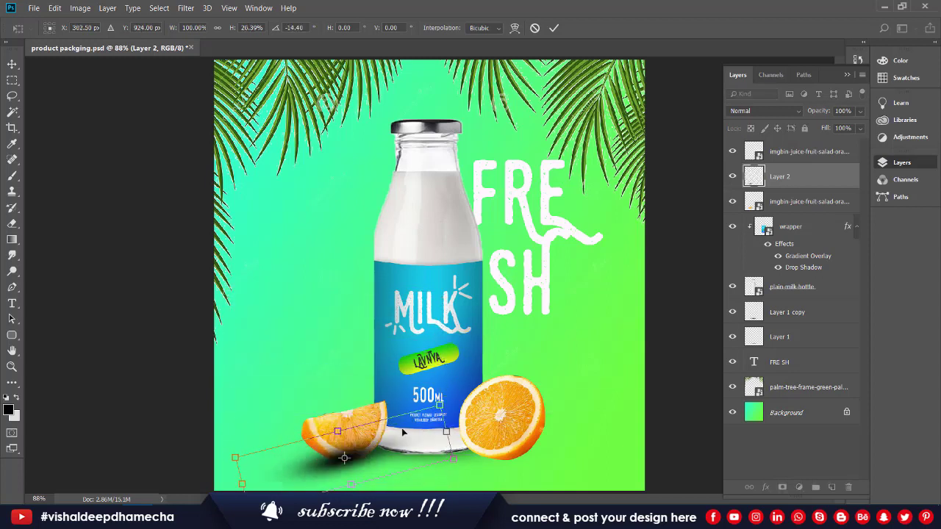
left_click_drag(407, 430, 414, 433)
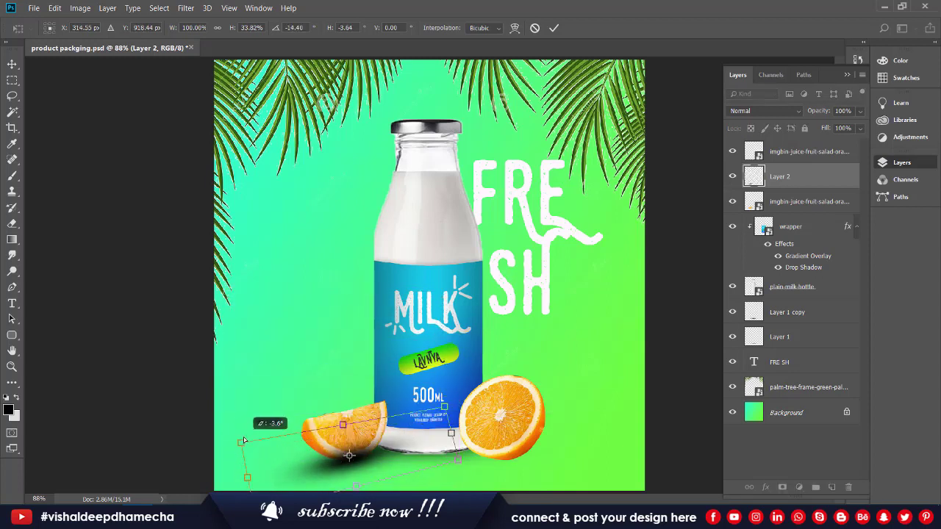
left_click_drag(242, 466, 243, 438)
key("Return")
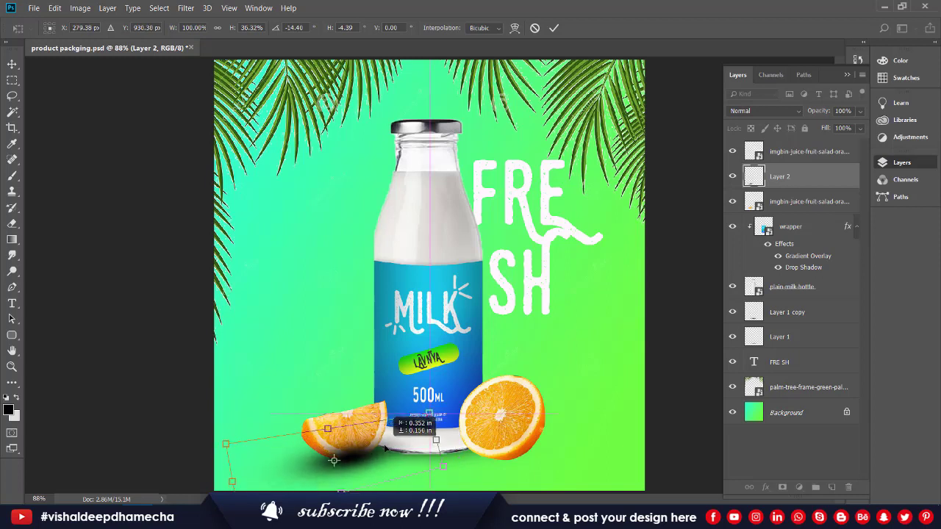
key("b")
Put the shadow below the orange slice layer at 60% opacity and flatten it further
key("v")
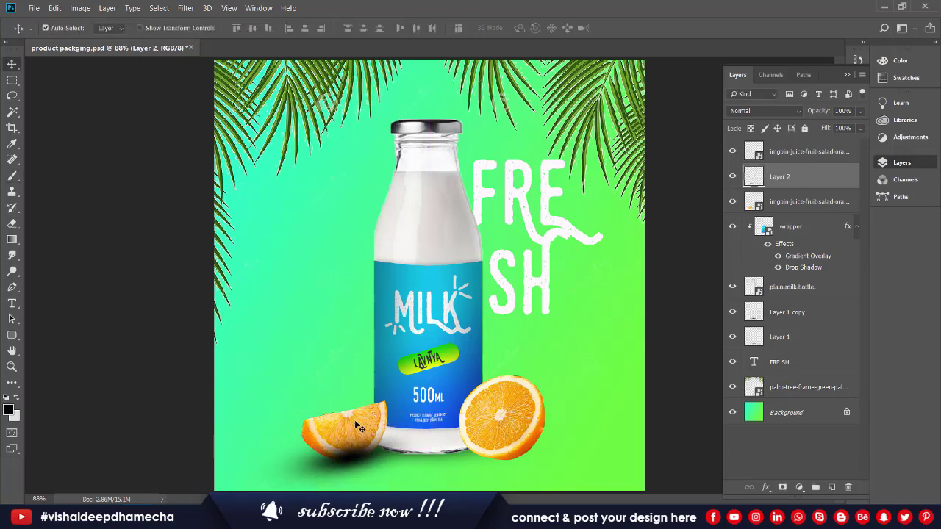
left_click_drag(822, 195, 809, 210)
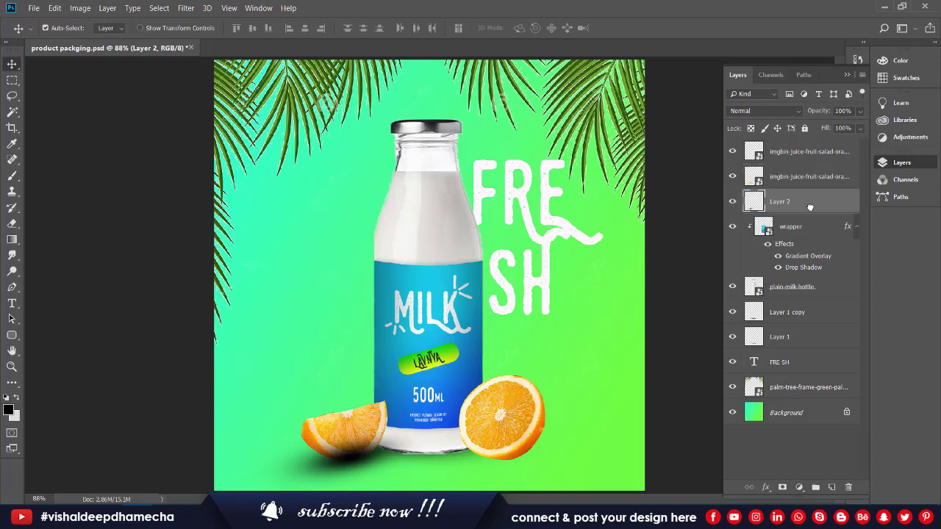
left_click_drag(810, 112, 787, 119)
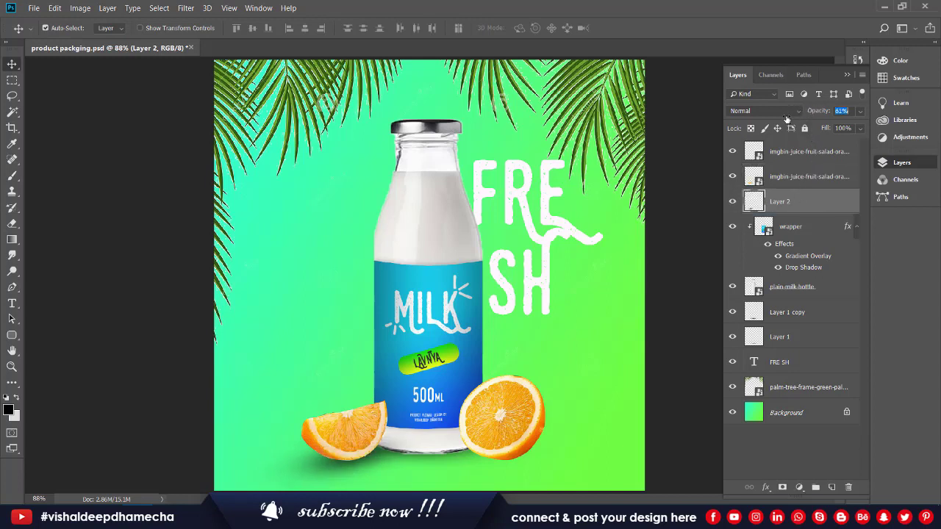
type("60")
key("ctrl+t")
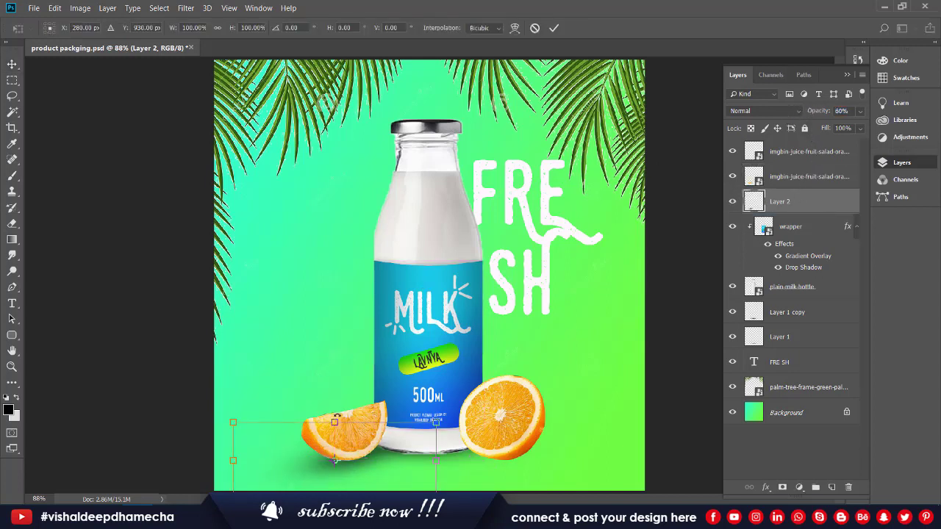
left_click_drag(335, 421, 330, 436)
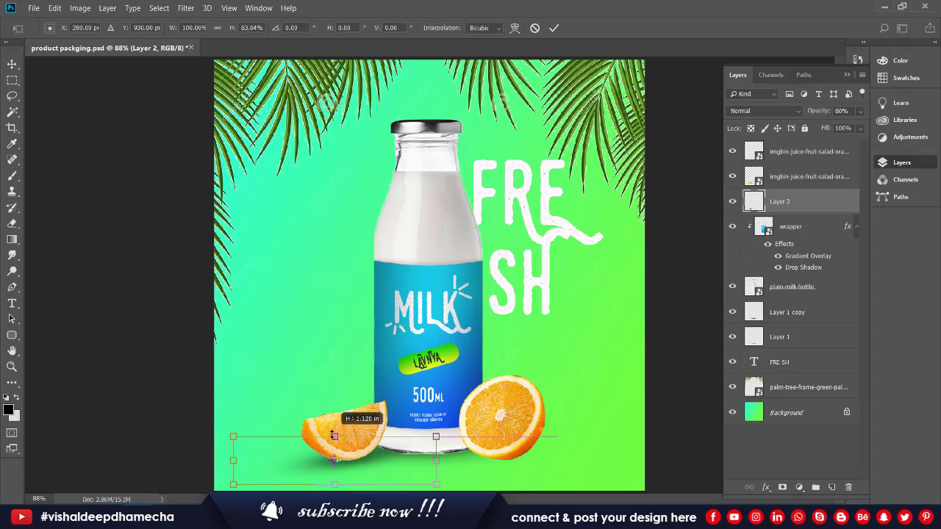
mouse_move(441, 489)
left_mouse_down()
mouse_move(413, 465)
mouse_move(423, 465)
left_mouse_up()
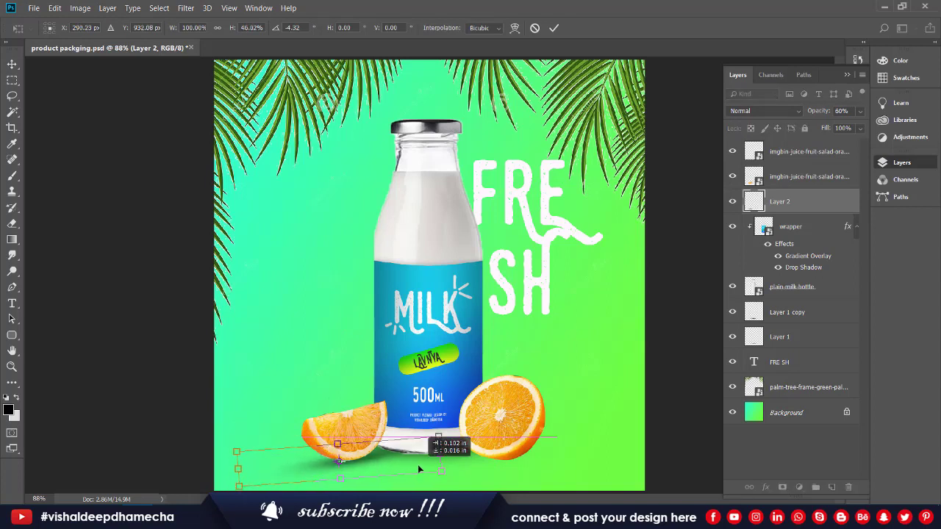
left_click_drag(238, 444, 232, 440)
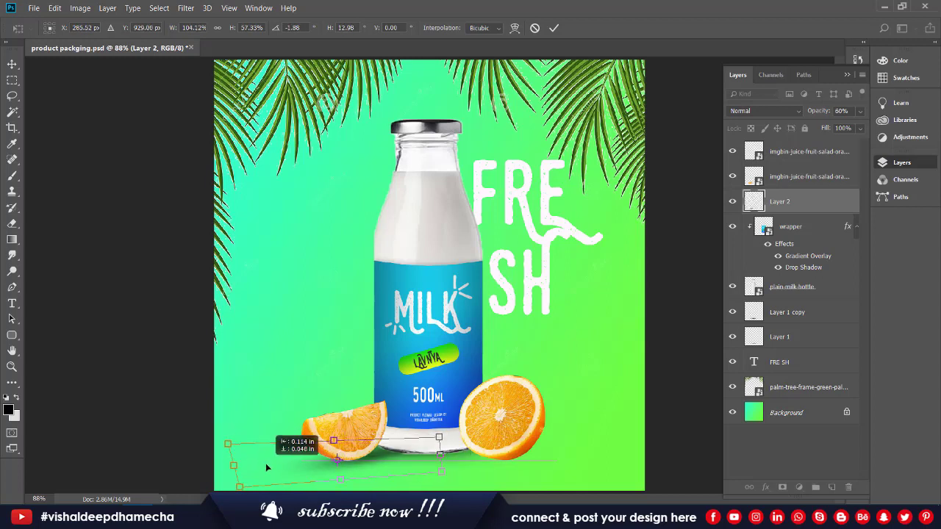
key("Return")
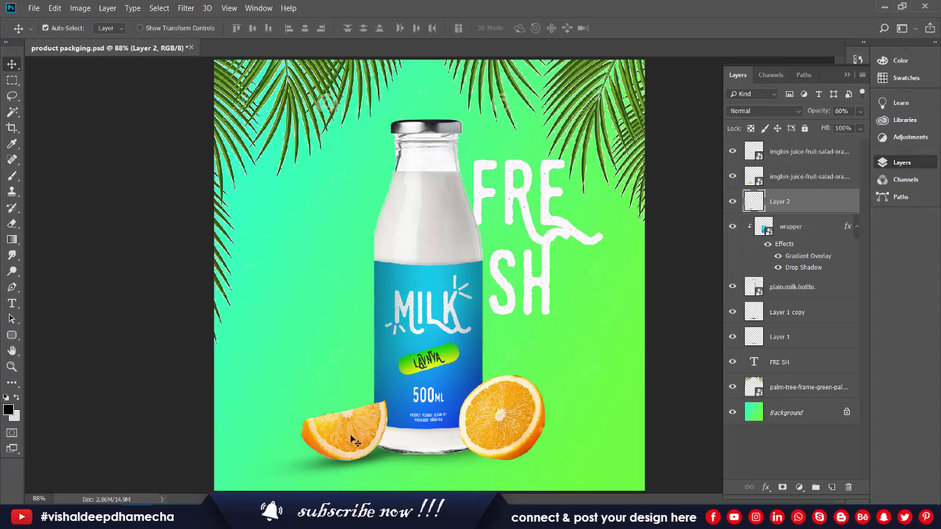
left_click(803, 156)
On a new layer, paint a black dab and squash it into a shadow under the right orange
left_click(831, 487)
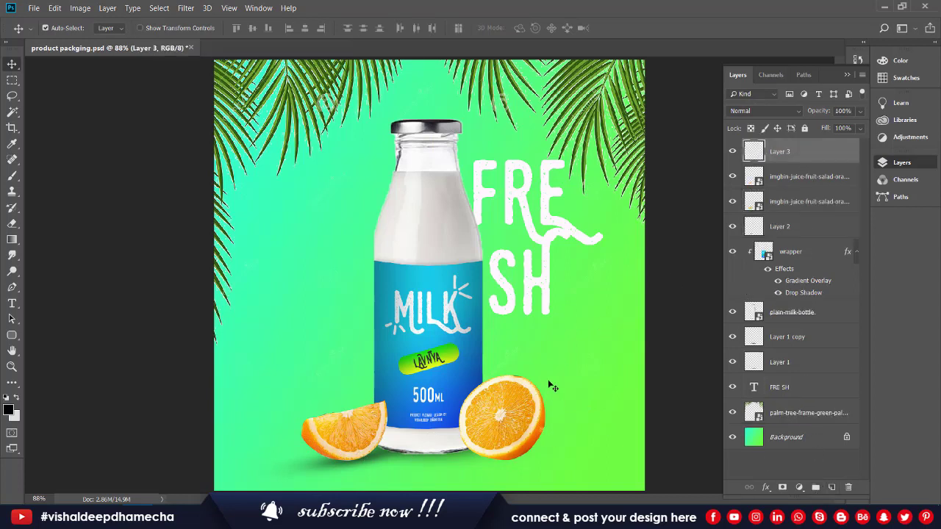
key("b")
left_click(511, 333)
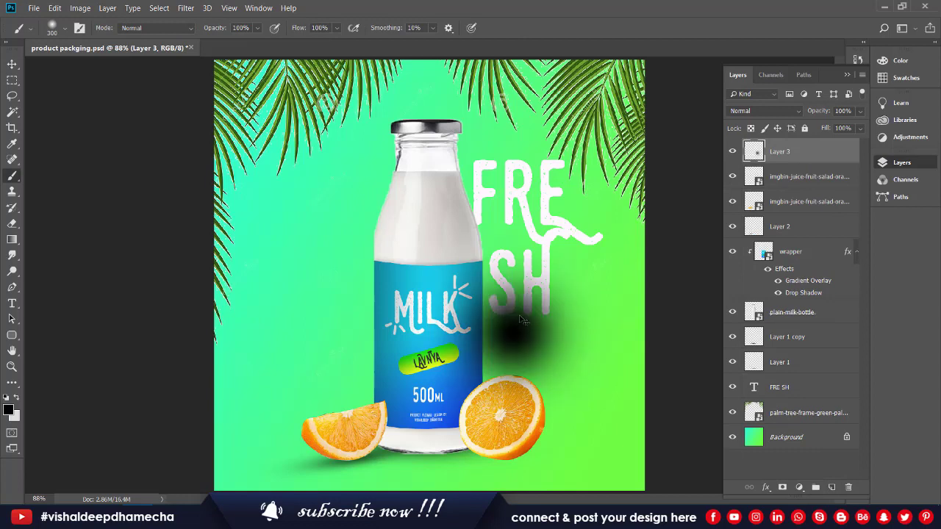
key("ctrl+t")
mouse_move(508, 222)
left_mouse_down()
mouse_move(528, 392)
mouse_move(514, 438)
left_mouse_up()
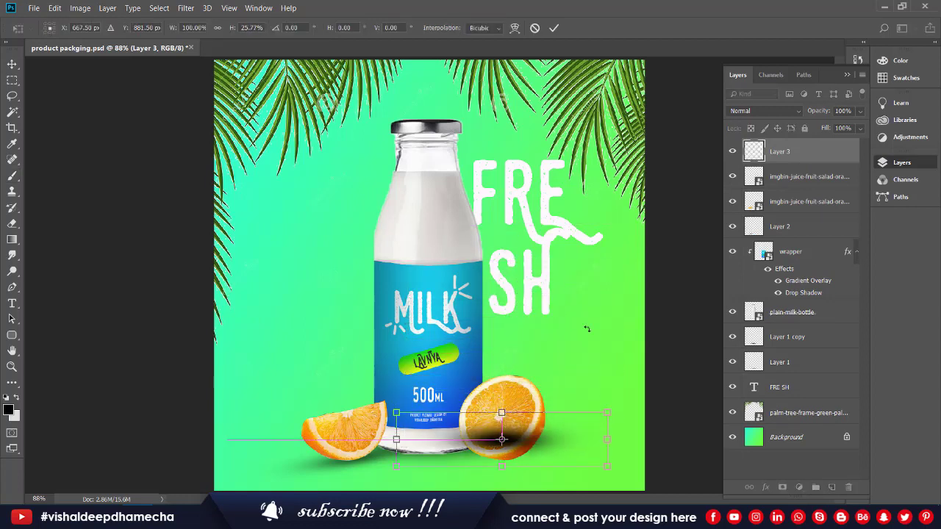
mouse_move(630, 361)
left_mouse_down()
mouse_move(546, 468)
mouse_move(603, 446)
mouse_move(589, 446)
mouse_move(608, 469)
left_mouse_up()
key("Return")
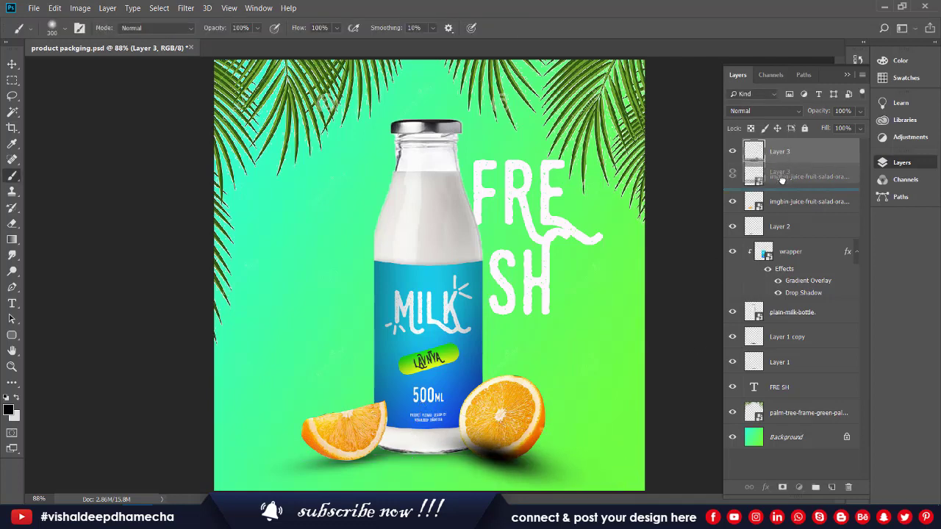
Move the shadow beneath the orange layer at 56% opacity and slightly enlarge it
left_click_drag(779, 169, 774, 178)
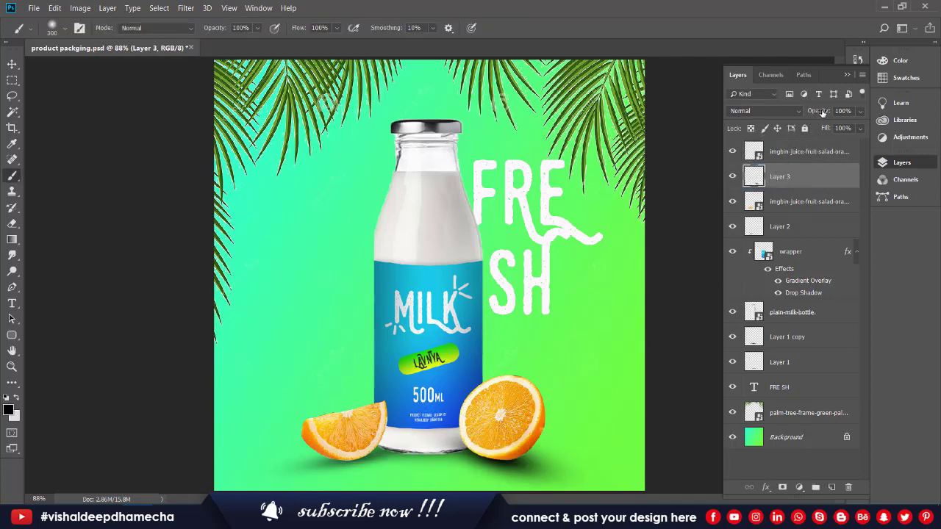
left_click_drag(823, 112, 796, 124)
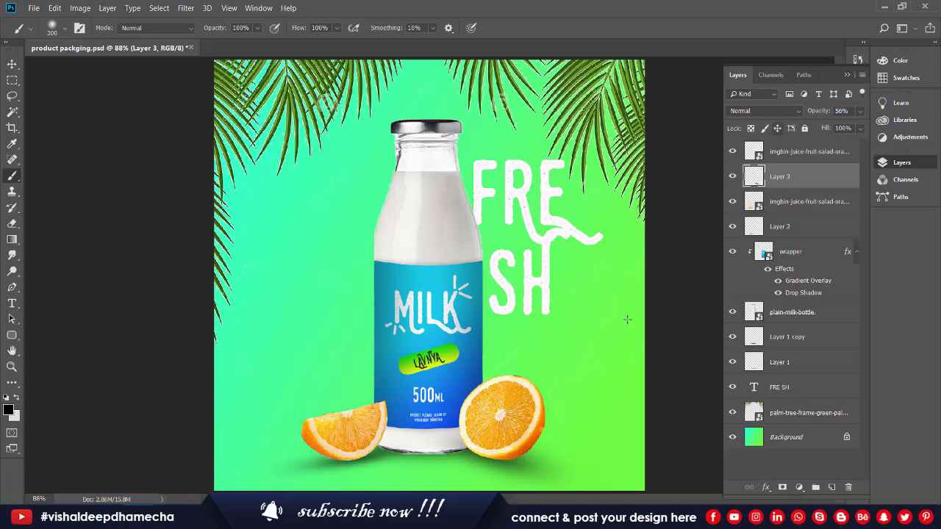
key("ctrl+t")
left_click_drag(614, 423, 602, 463)
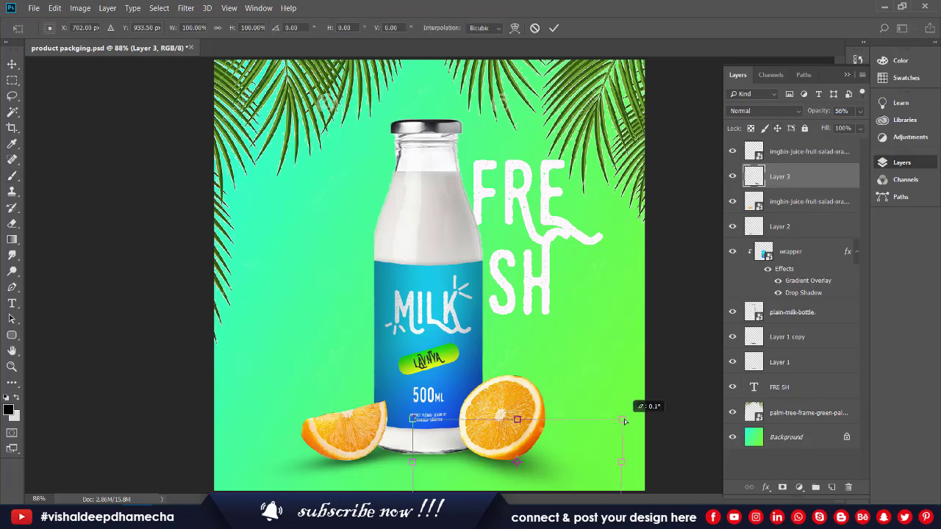
key("Return")
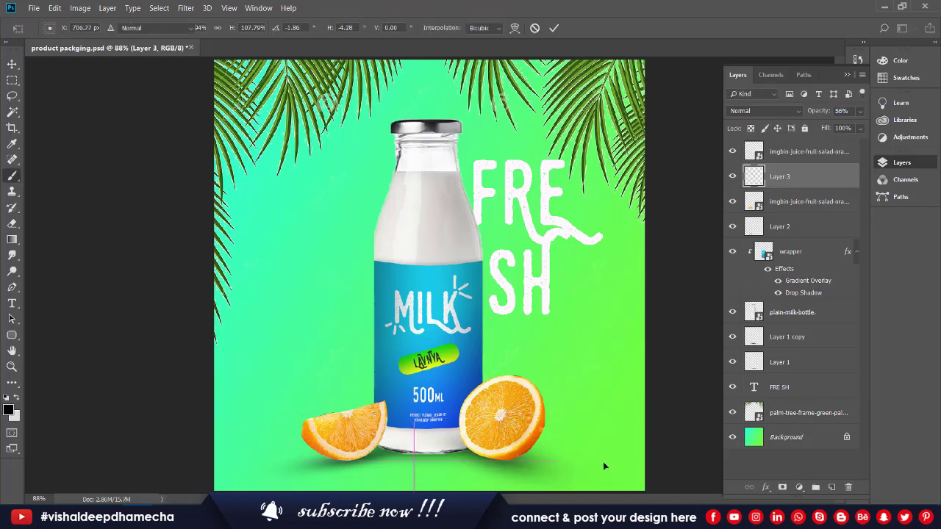
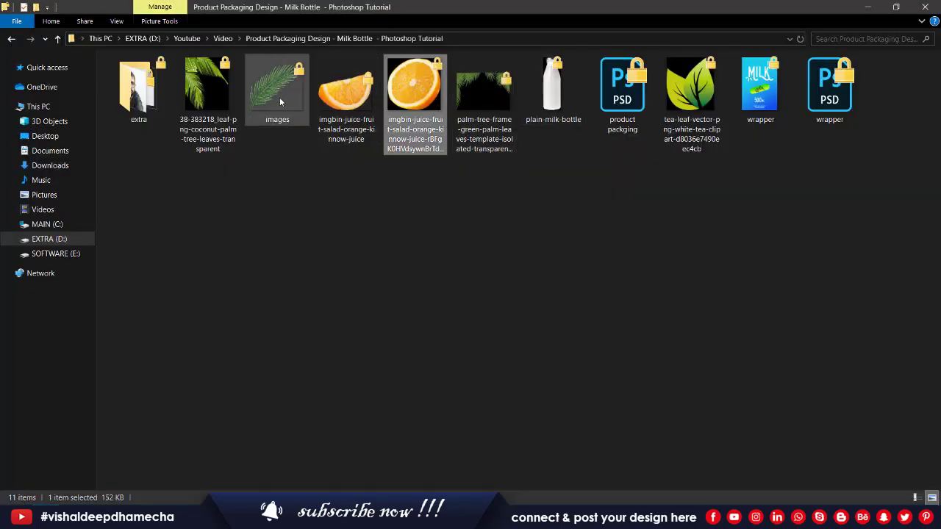
Place the palm leaf image and move its layer below FRE SH, behind the bottle
mouse_move(280, 97)
left_mouse_down()
mouse_move(305, 257)
mouse_move(506, 394)
mouse_move(536, 385)
left_mouse_up()
key("Return")
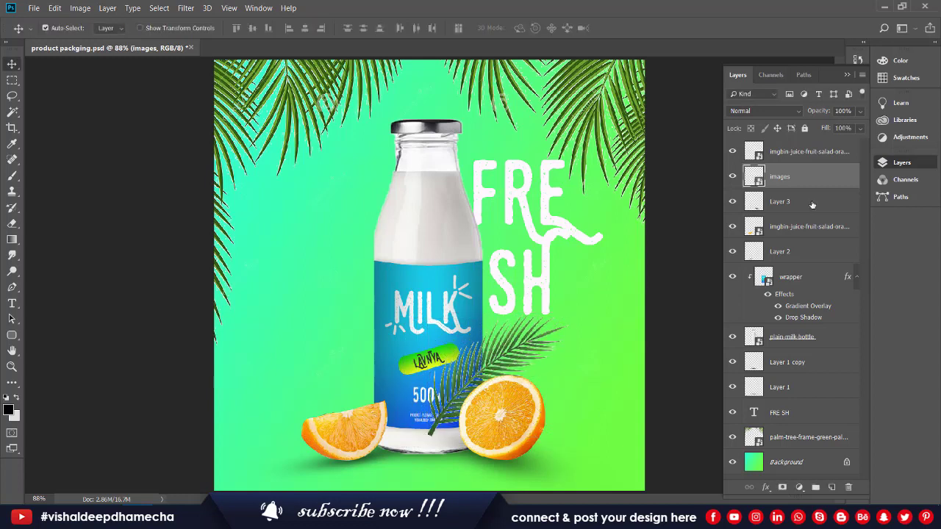
left_click_drag(812, 187, 794, 424)
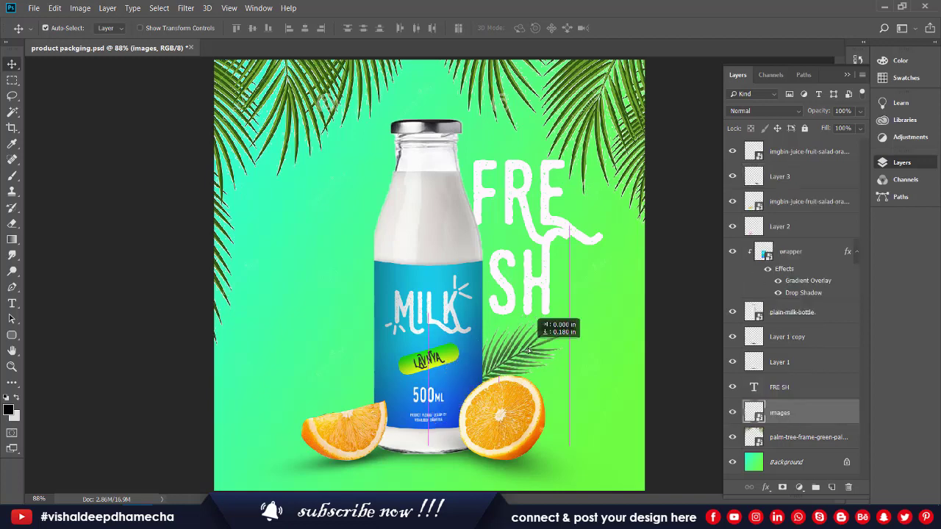
left_click_drag(529, 345, 542, 336)
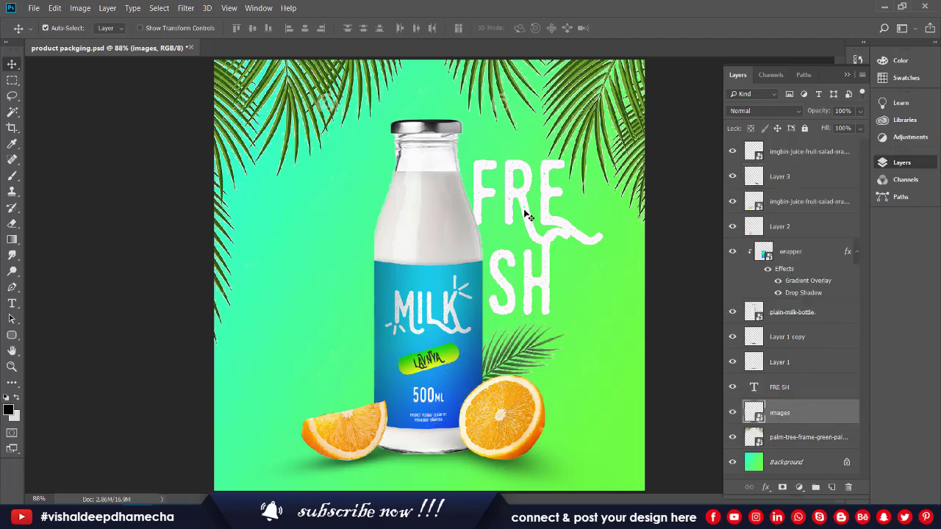
Place the tea leaf image, scaled to about a third, left of the bottle
key("alt+Tab")
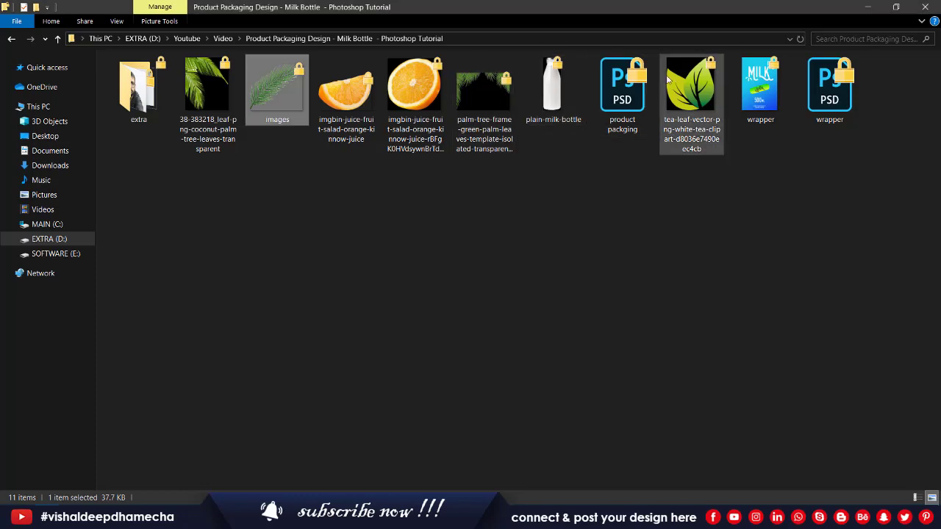
key("alt+Tab")
left_click_drag(692, 103, 423, 330)
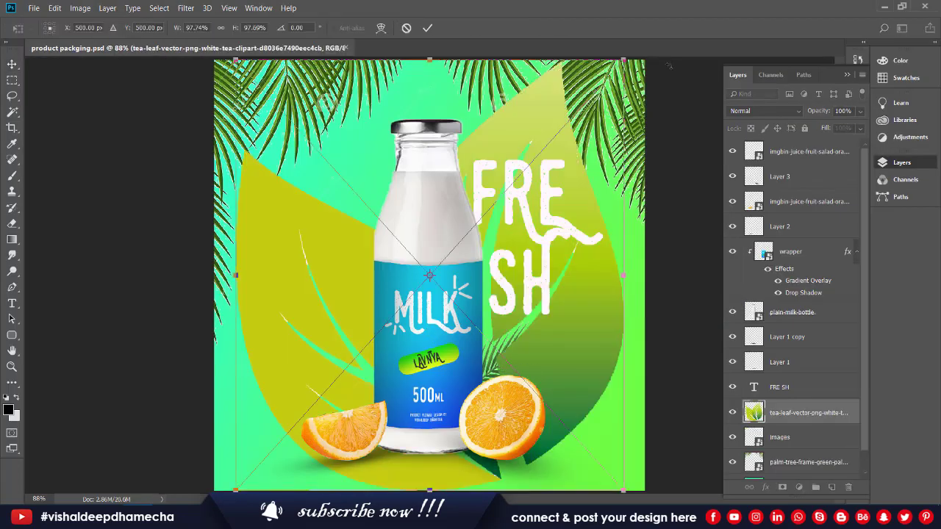
left_click_drag(623, 61, 421, 327)
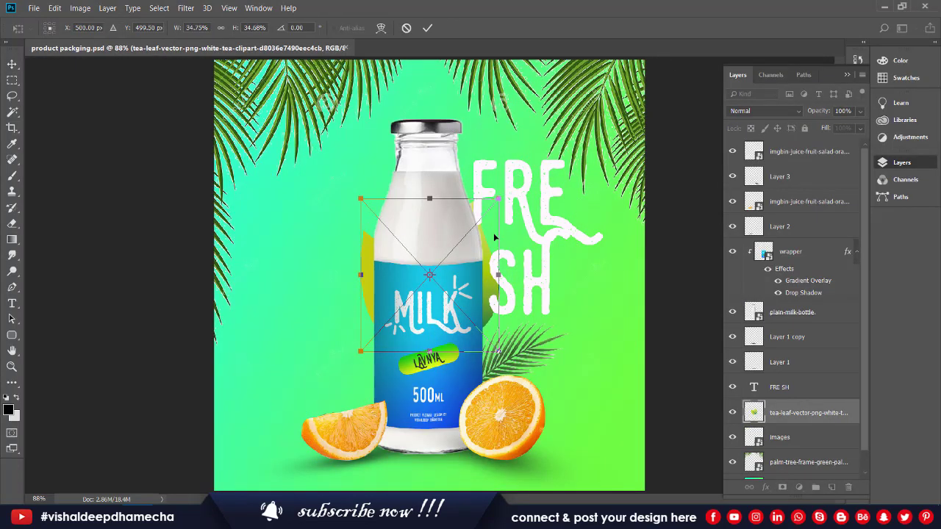
left_click_drag(420, 327, 425, 327)
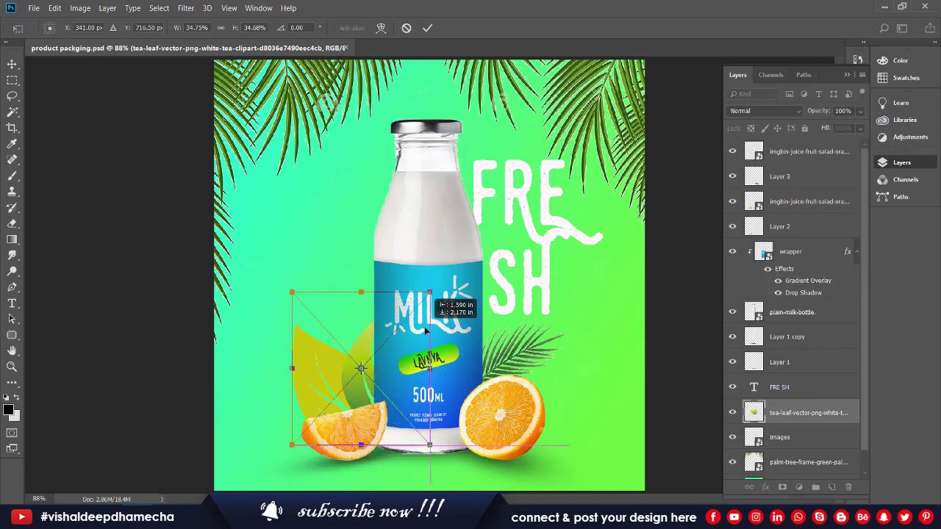
key("Return")
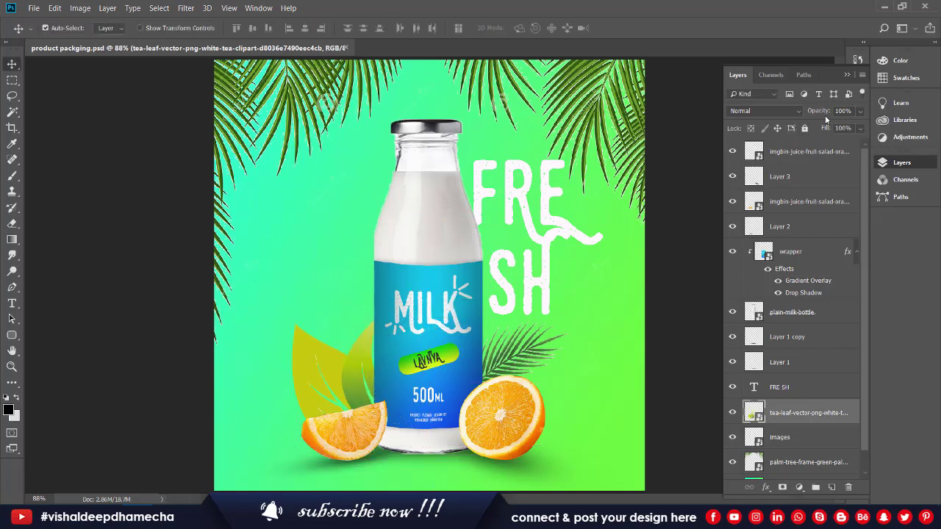
Fade the tea leaf to 40% opacity and duplicate it to the bottom-right
left_click_drag(825, 115, 785, 120)
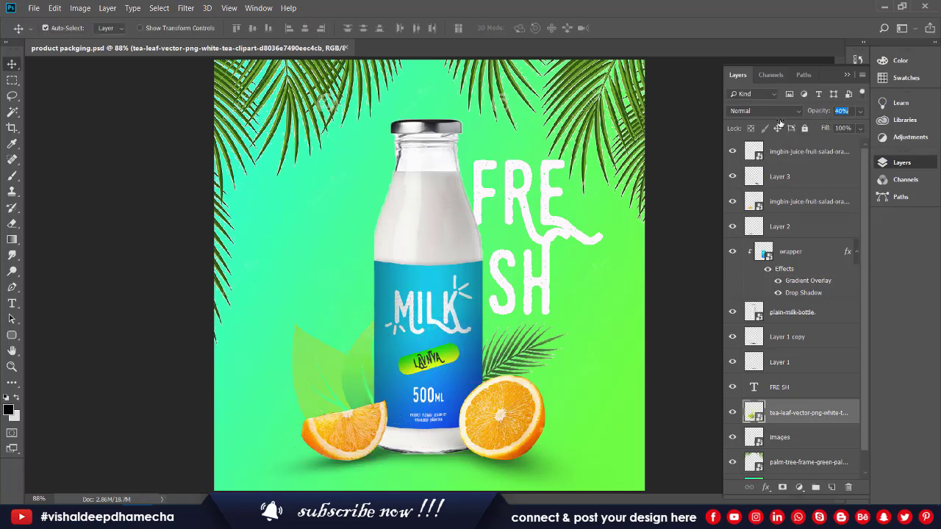
key("Return")
left_click_drag(301, 366, 574, 397)
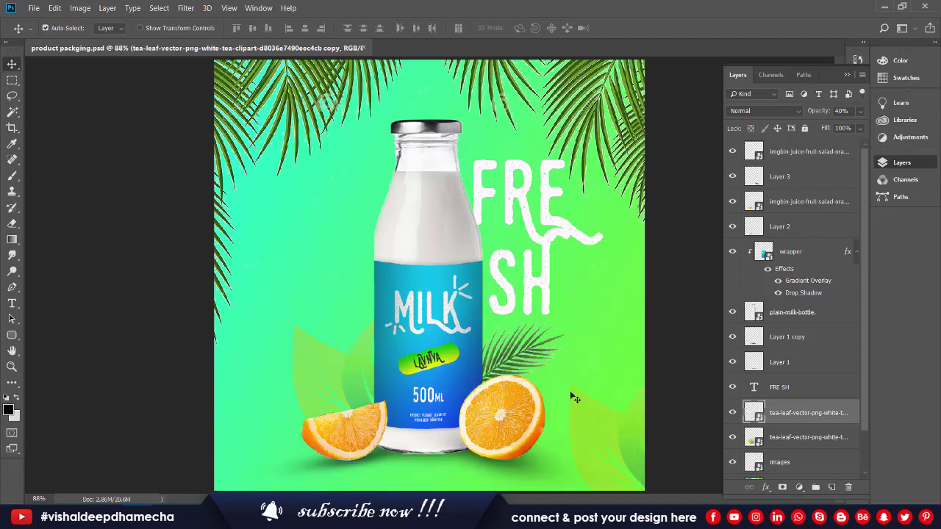
Rasterize the tea leaf copy, fill it dark green, and drop its opacity to 7%
right_click(809, 414)
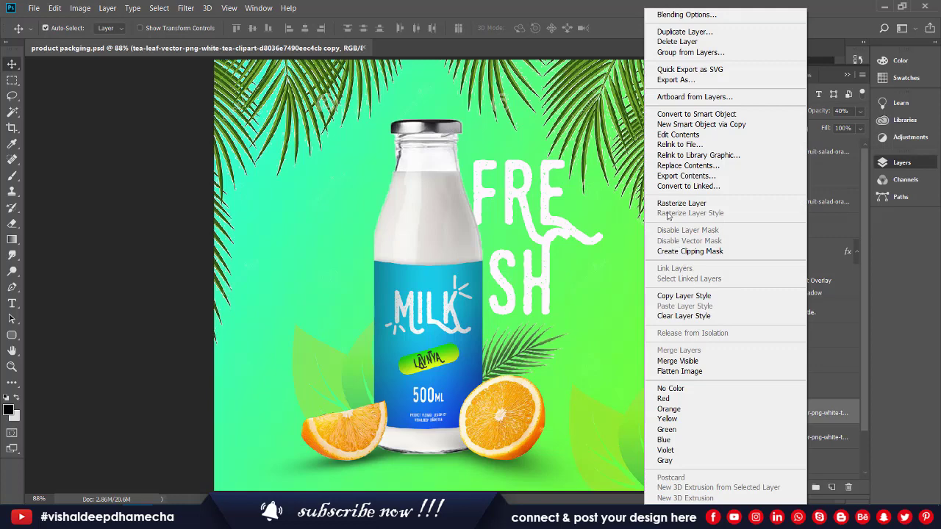
left_click(669, 204)
left_click(756, 413, "ctrl")
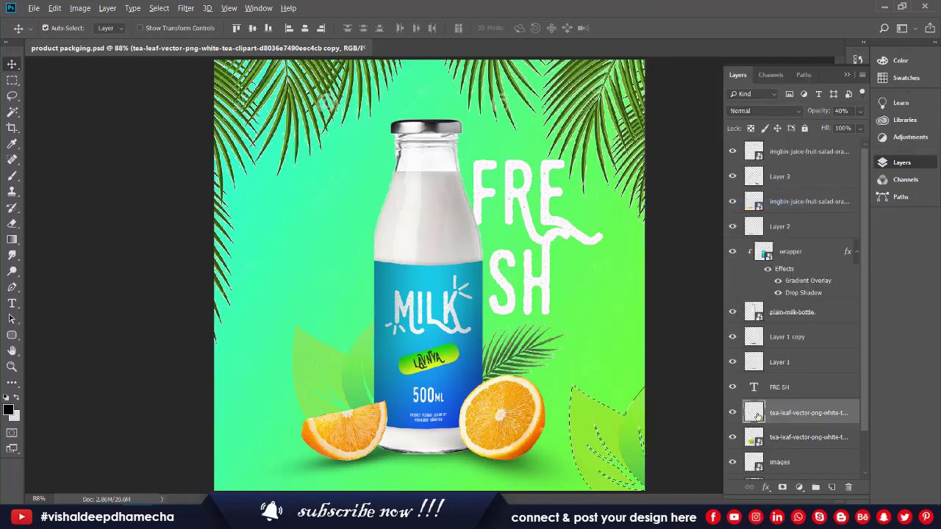
key("alt+BackSpace")
key("ctrl+BackSpace")
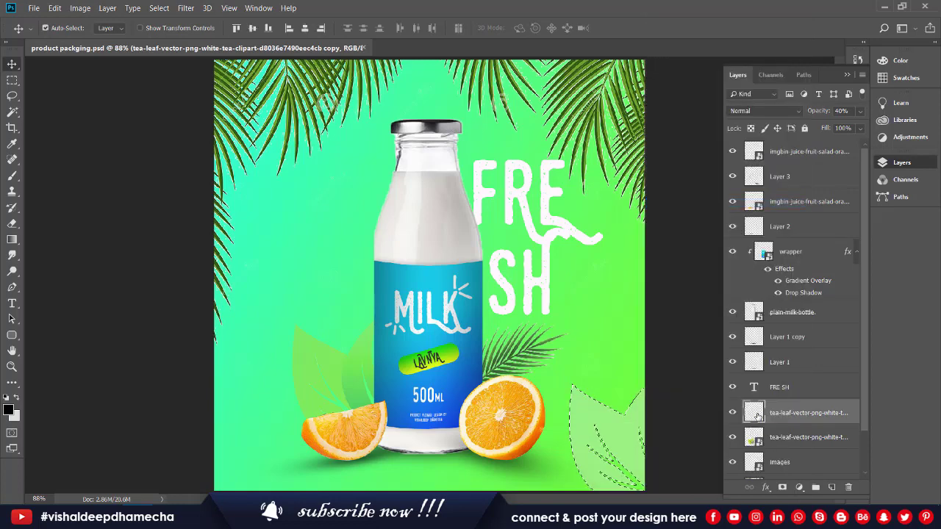
key("alt+BackSpace")
key("ctrl+d")
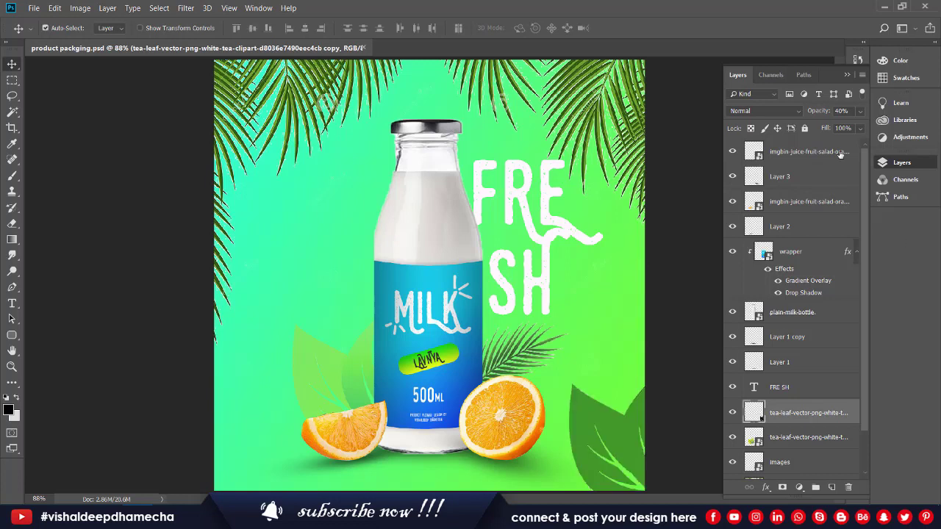
left_click_drag(825, 118, 805, 123)
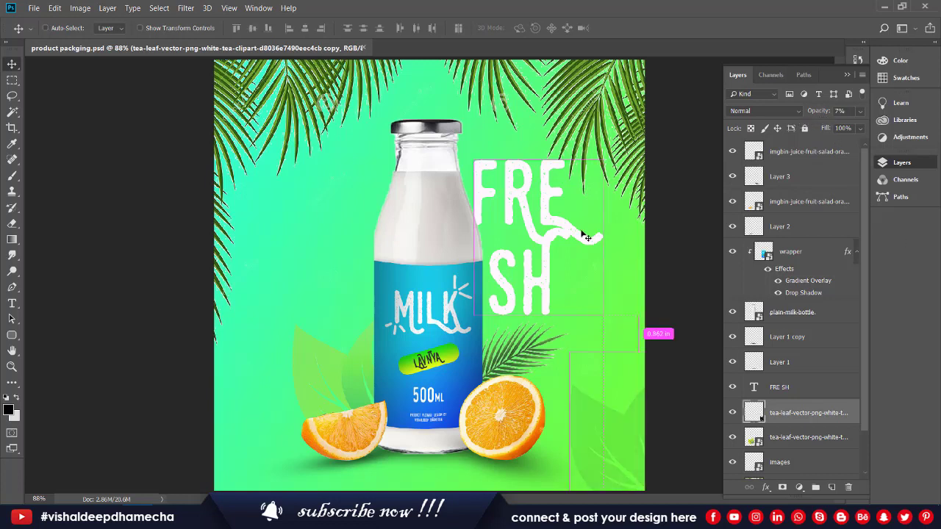
Scale the tea leaf copy to about 29% and move it into the bottom-right corner
key("ctrl+t")
left_click_drag(571, 351, 479, 237)
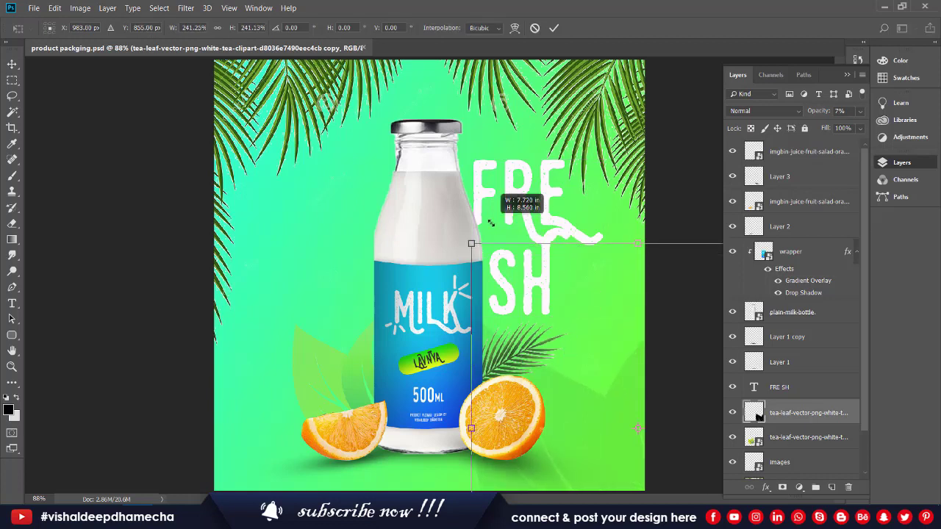
left_click_drag(650, 372, 639, 336)
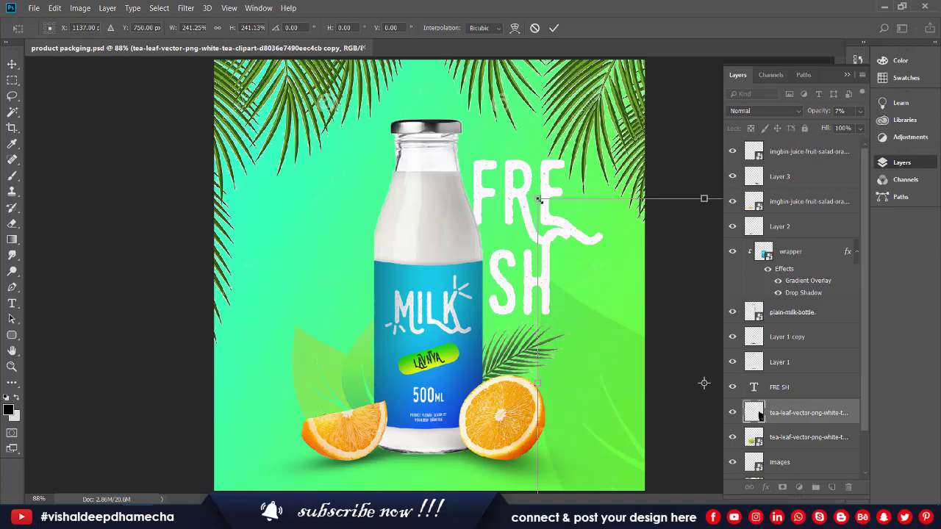
left_click_drag(537, 199, 684, 361)
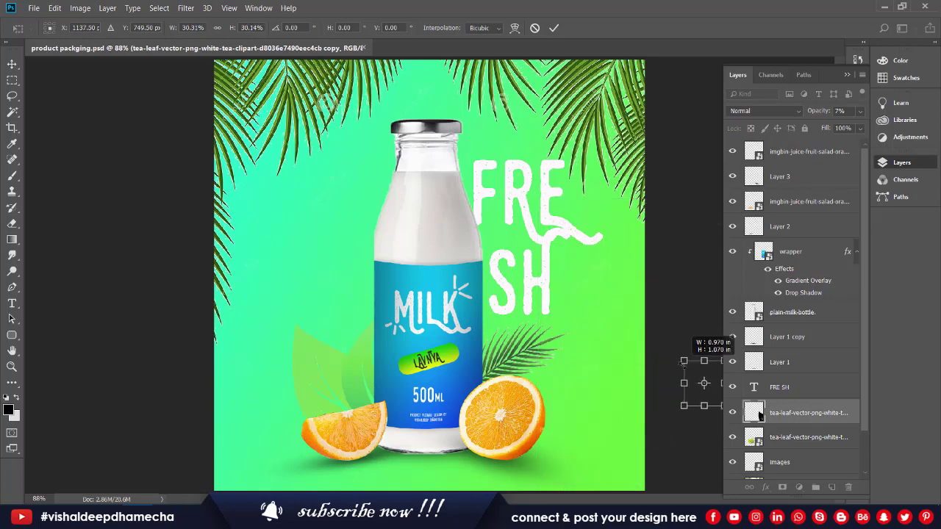
left_click_drag(688, 396, 625, 484)
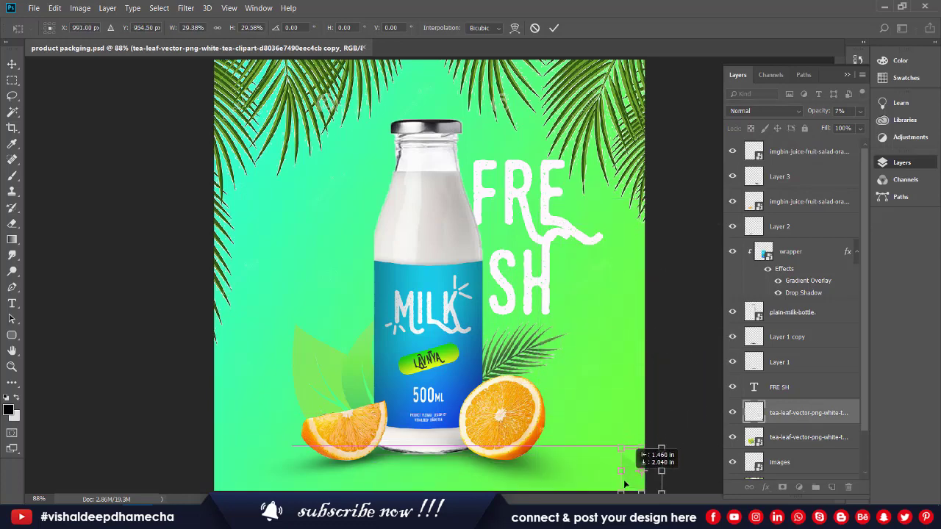
key("Return")
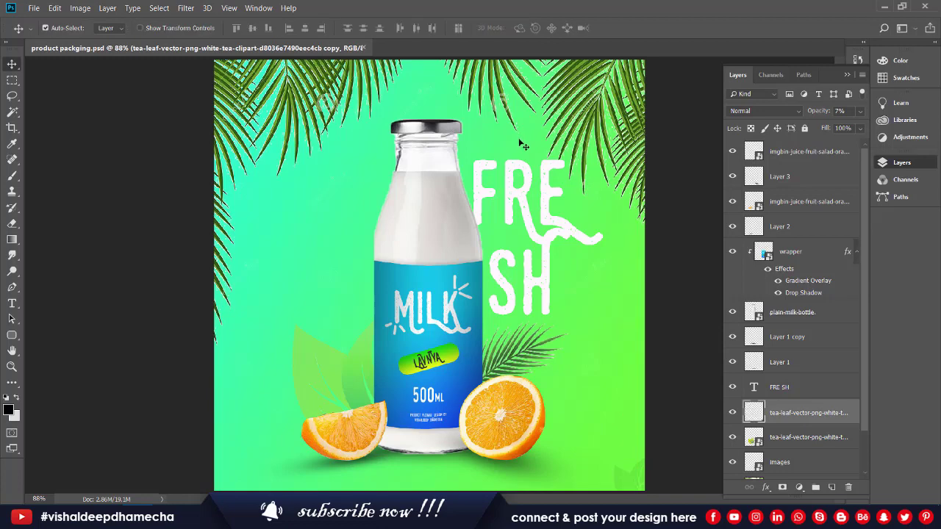
left_click(588, 122)
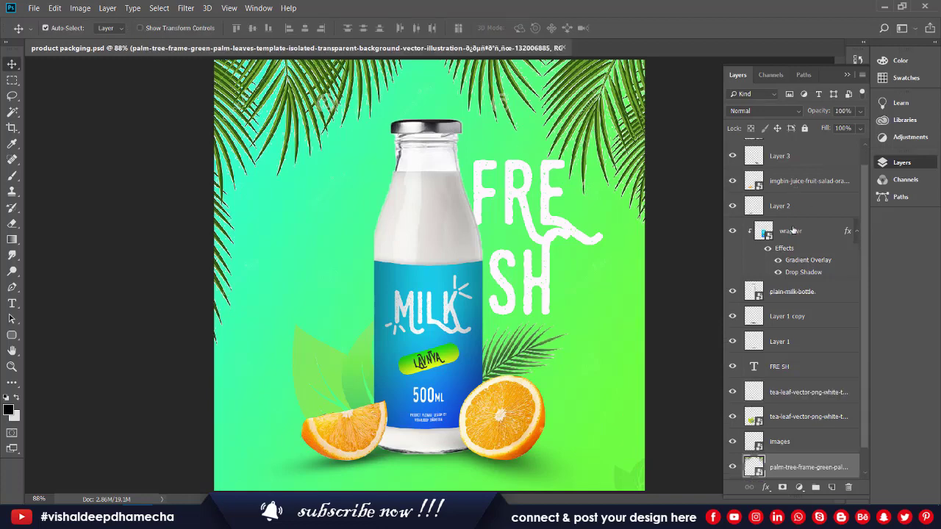
Set the palm tree frame leaves layer to Multiply at 50% opacity
left_click(768, 114)
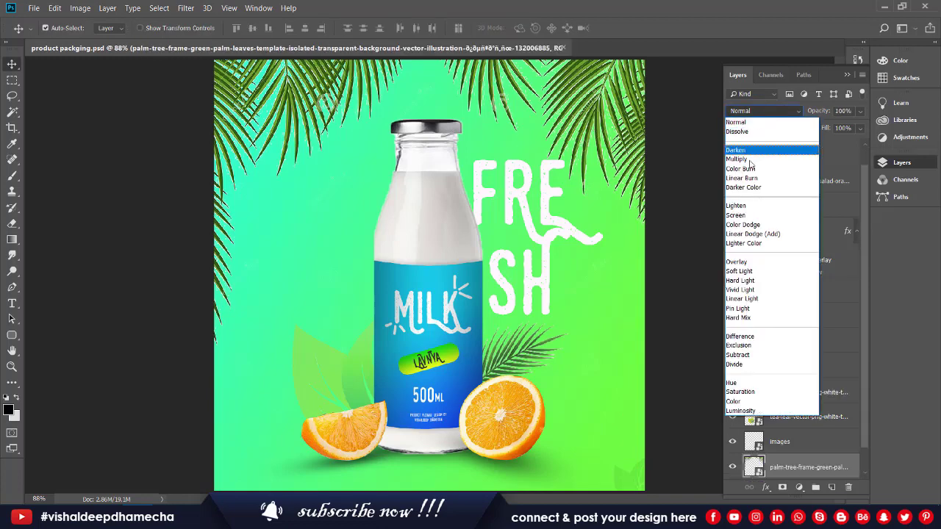
left_click(742, 164)
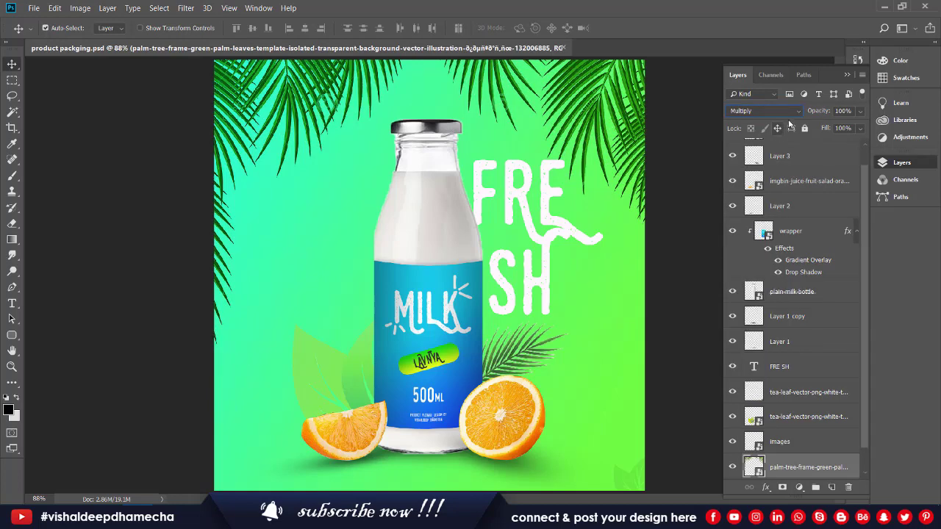
left_click_drag(815, 111, 801, 111)
type("50")
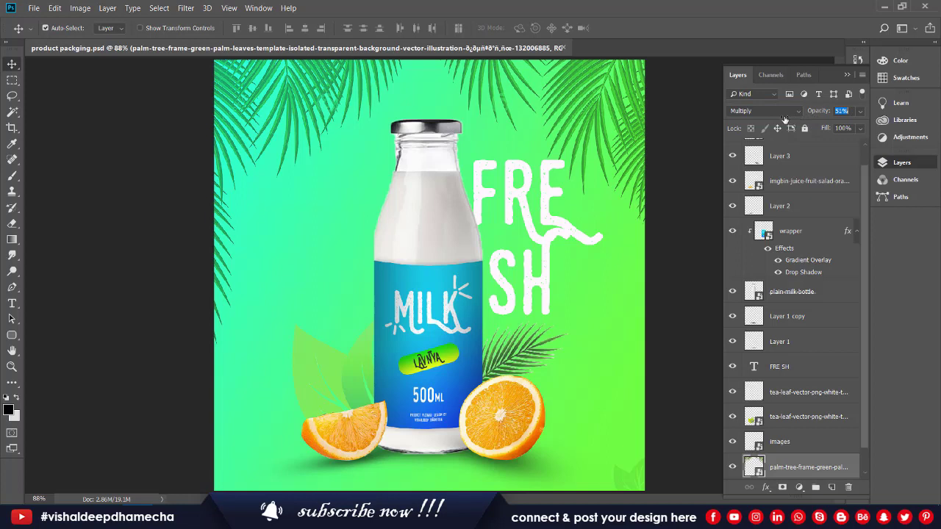
key("Return")
scroll(864, 166, "up", 1)
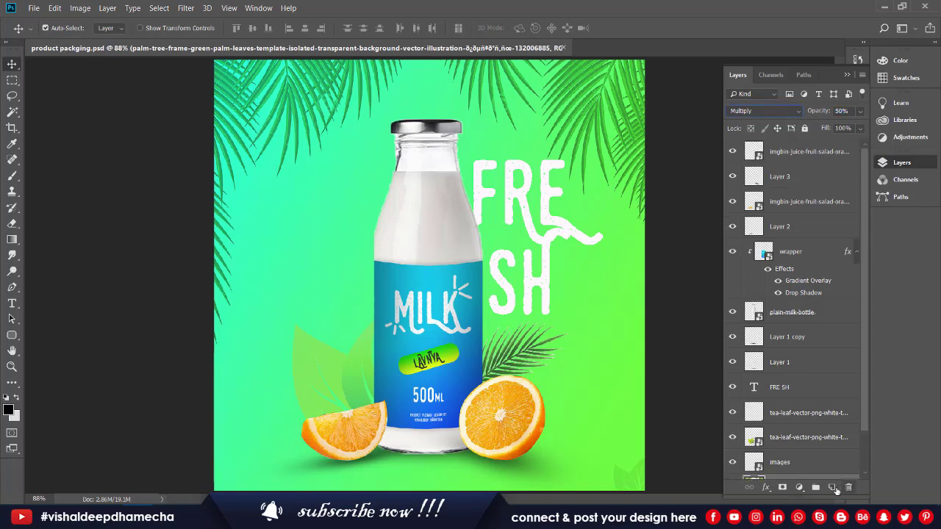
Add a Levels adjustment with input levels 26, 1.11 and 202
left_click(800, 488)
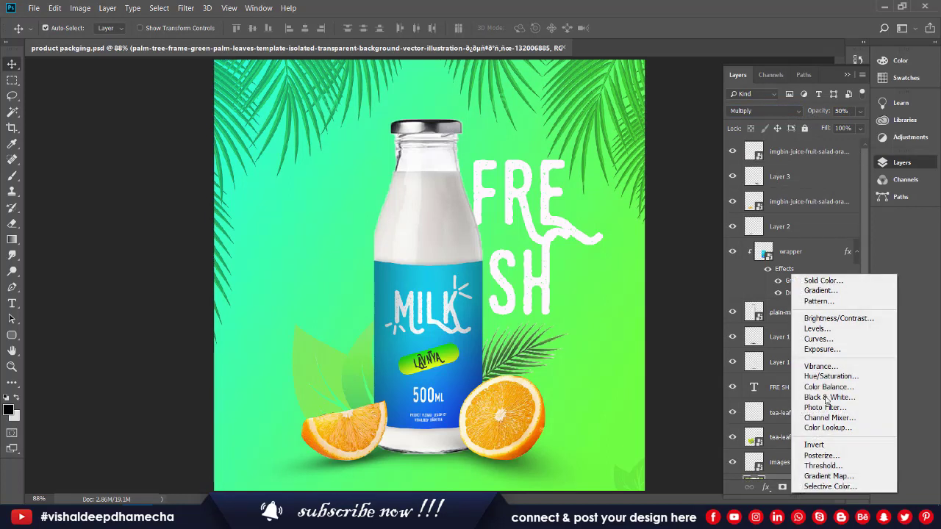
left_click(818, 329)
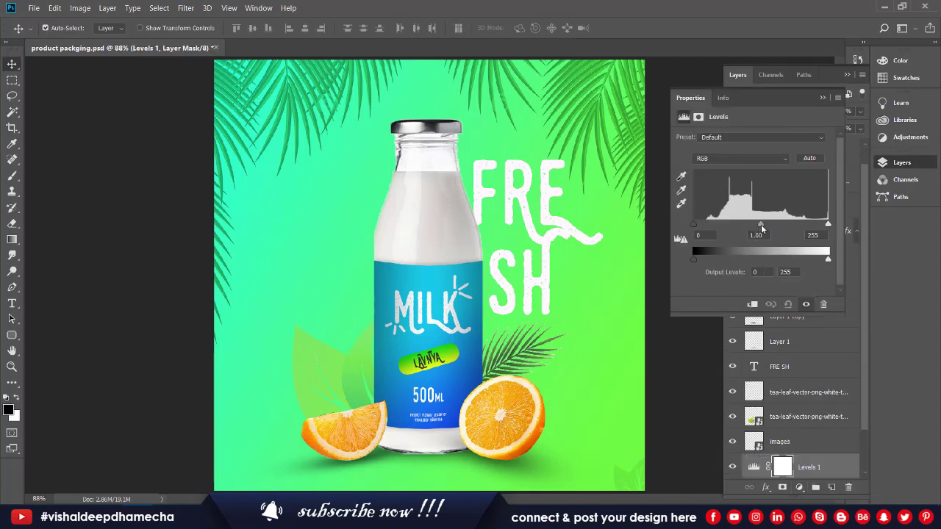
mouse_move(762, 228)
left_mouse_down()
mouse_move(753, 230)
mouse_move(779, 237)
left_mouse_up()
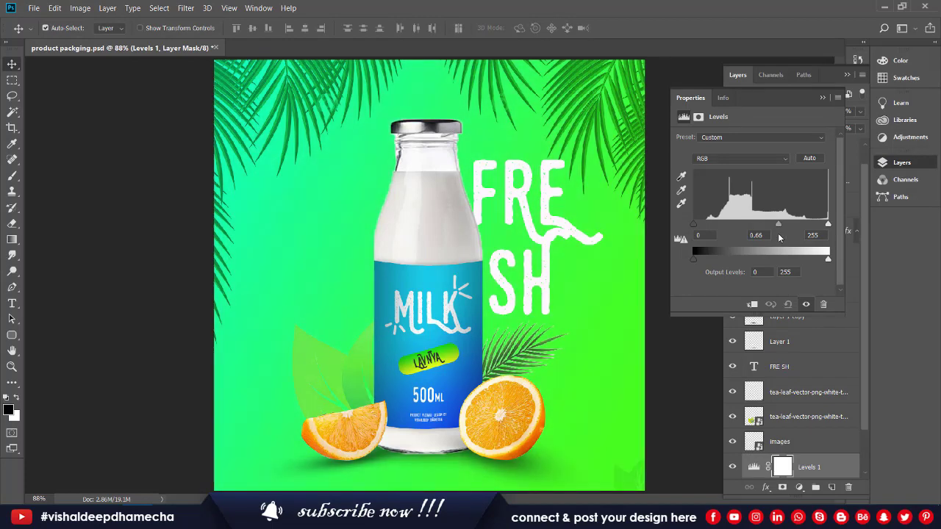
left_click_drag(695, 224, 722, 225)
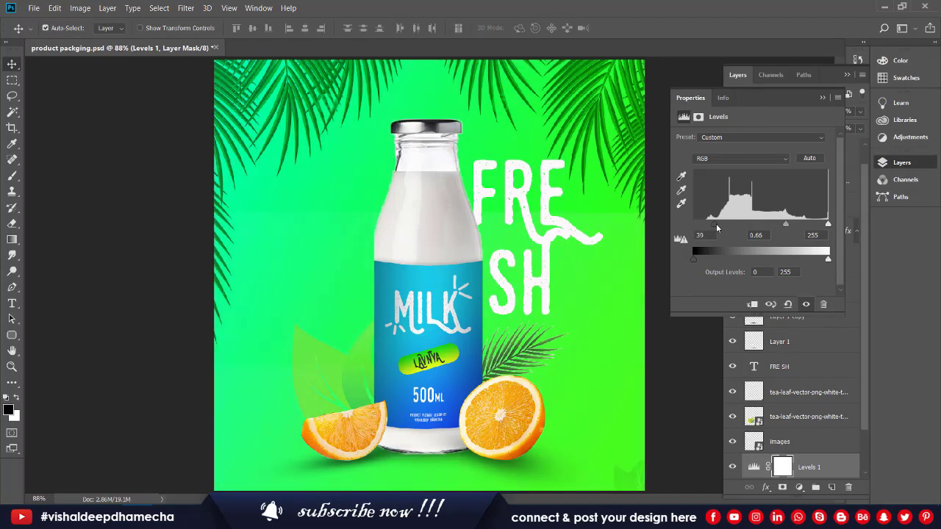
type("8")
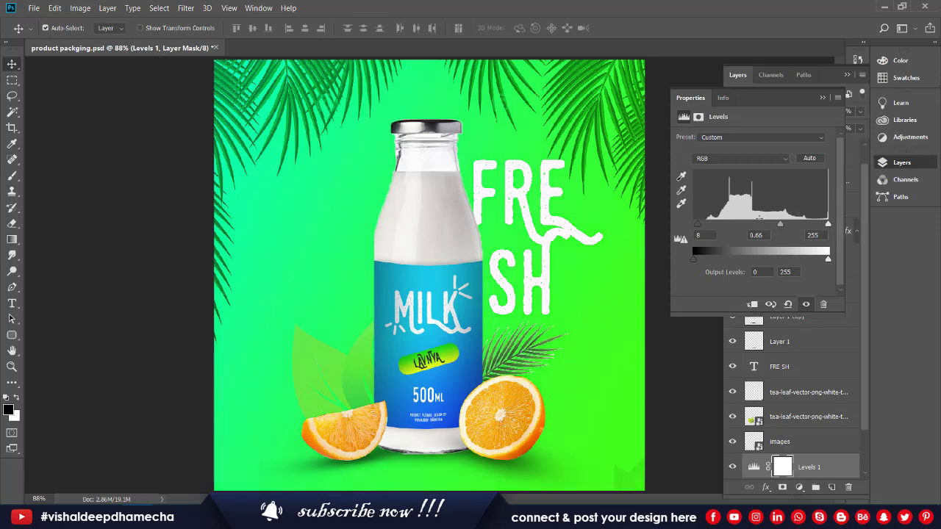
left_click_drag(781, 224, 759, 225)
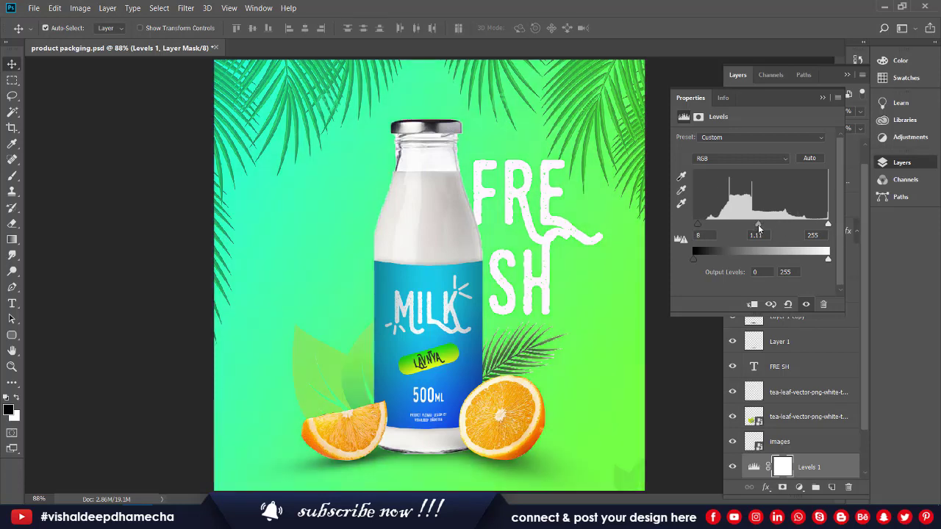
mouse_move(829, 224)
left_mouse_down()
mouse_move(809, 224)
mouse_move(794, 240)
left_mouse_up()
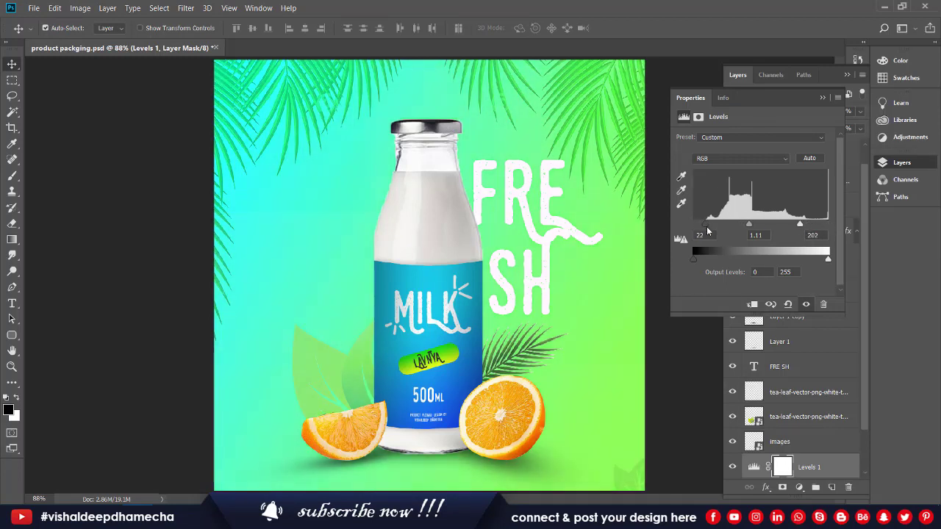
left_click_drag(708, 232, 707, 232)
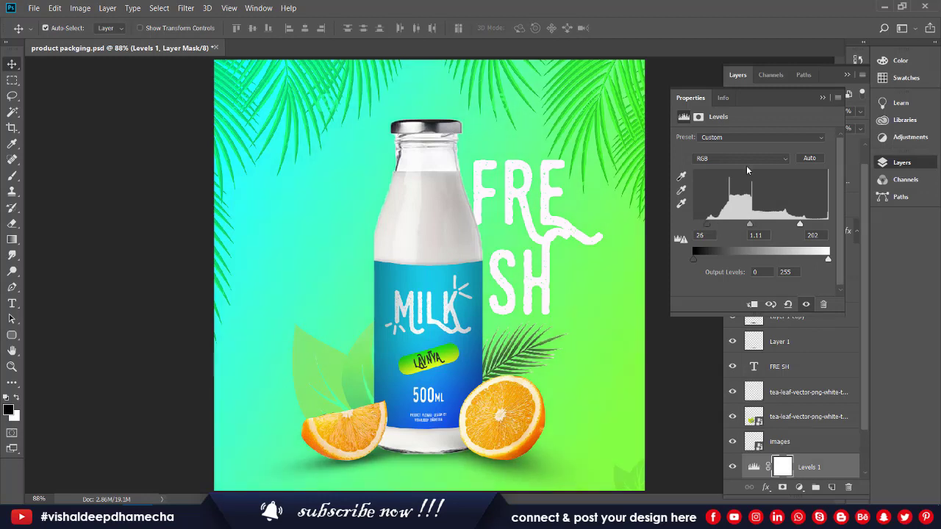
left_click(866, 317)
scroll(856, 292, "up", 1)
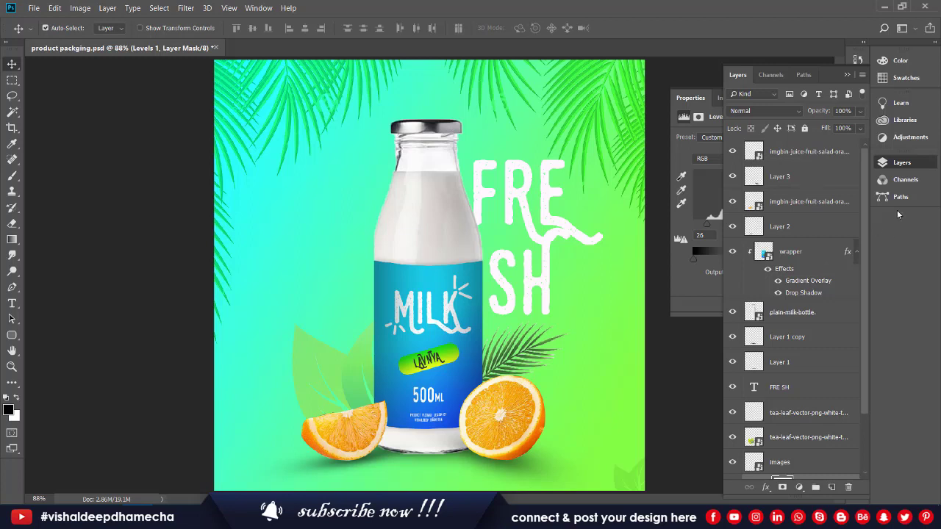
Add a Curves adjustment with an RGB midpoint pulled slightly down
left_click(800, 487)
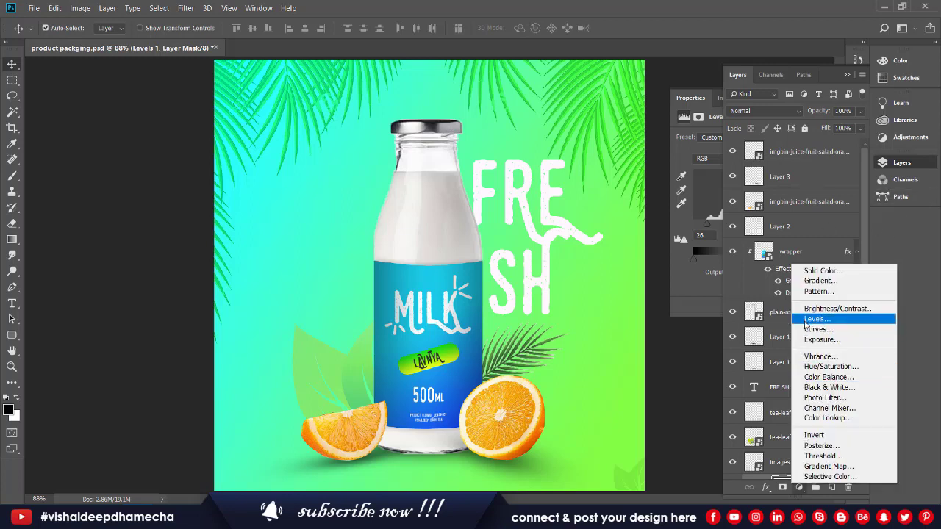
left_click(807, 329)
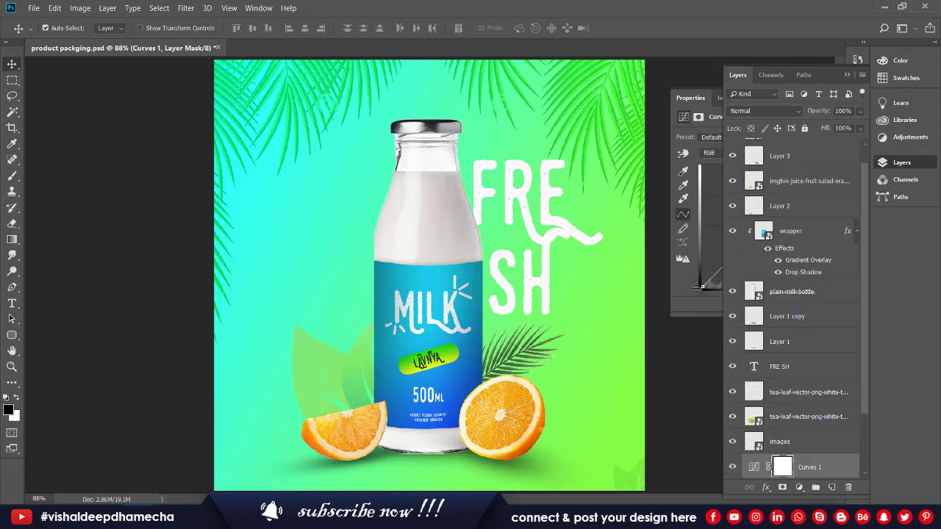
left_click(696, 288)
mouse_move(761, 223)
left_mouse_down()
mouse_move(763, 234)
mouse_move(754, 229)
mouse_move(763, 240)
left_mouse_up()
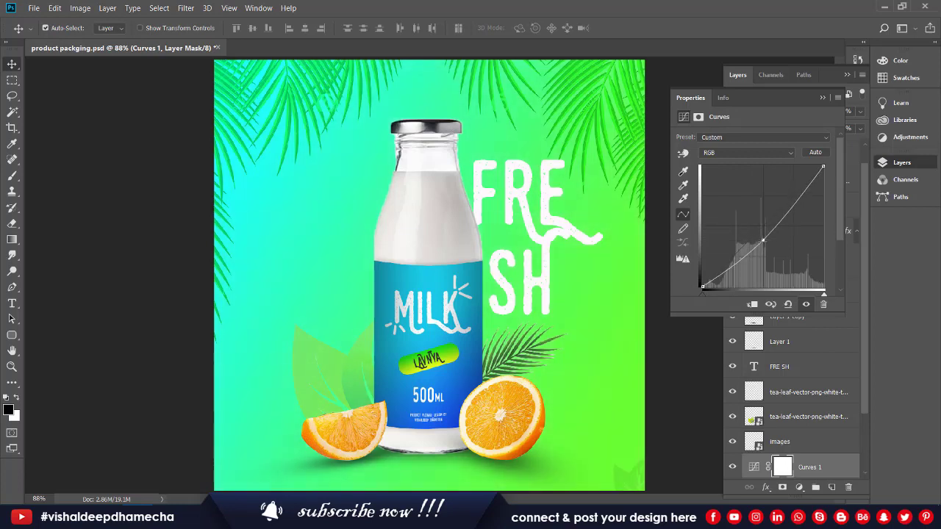
left_click(822, 98)
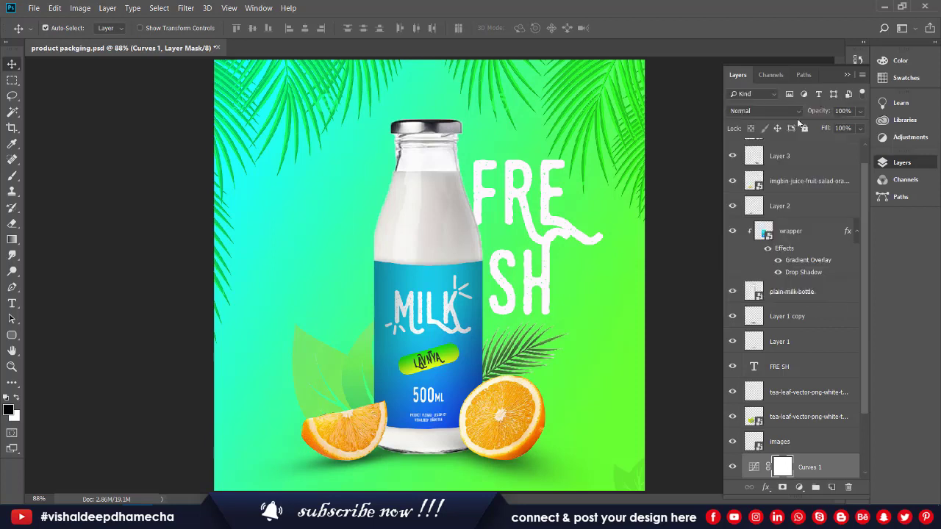
scroll(847, 151, "up", 1)
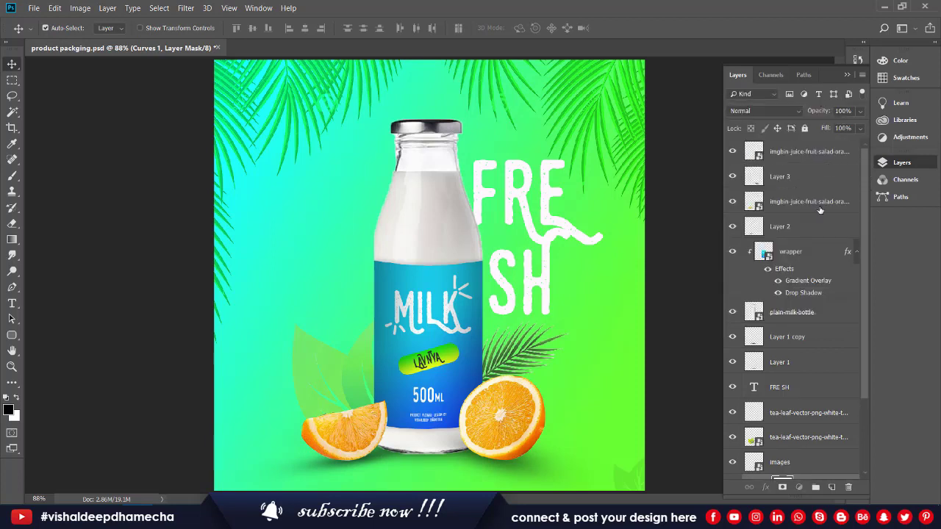
left_click(801, 488)
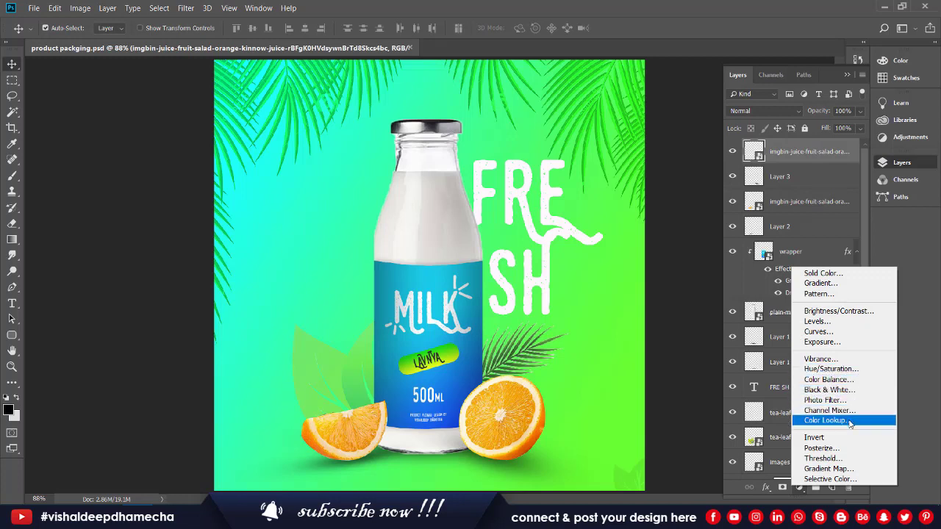
Add a Color Lookup layer using the Fuji ETERNA 250D Fuji 3510 LUT, toggling it to compare
left_click(825, 421)
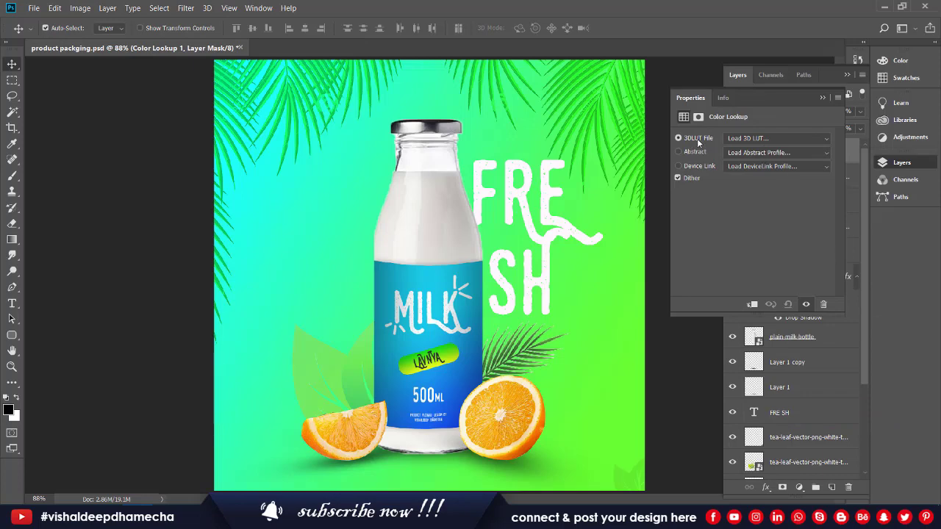
left_click(748, 140)
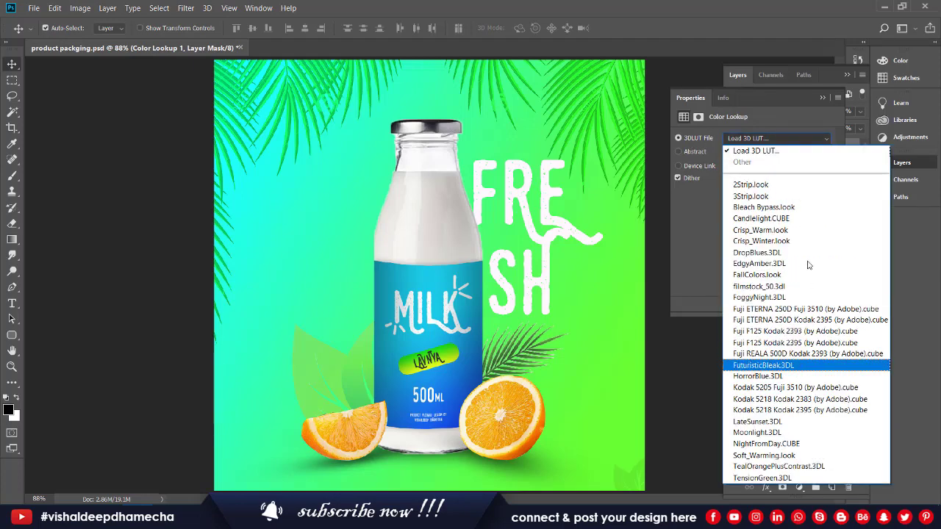
left_click(756, 185)
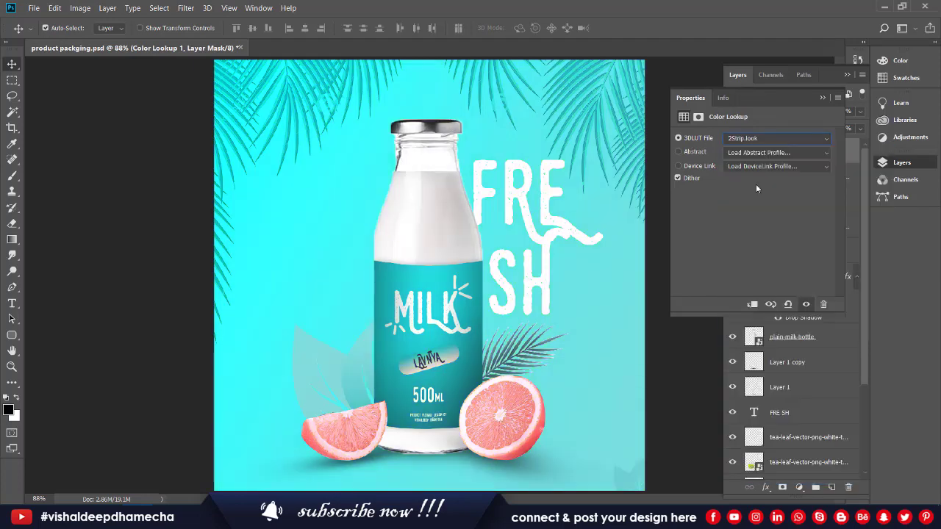
key("Down")
key("Down")
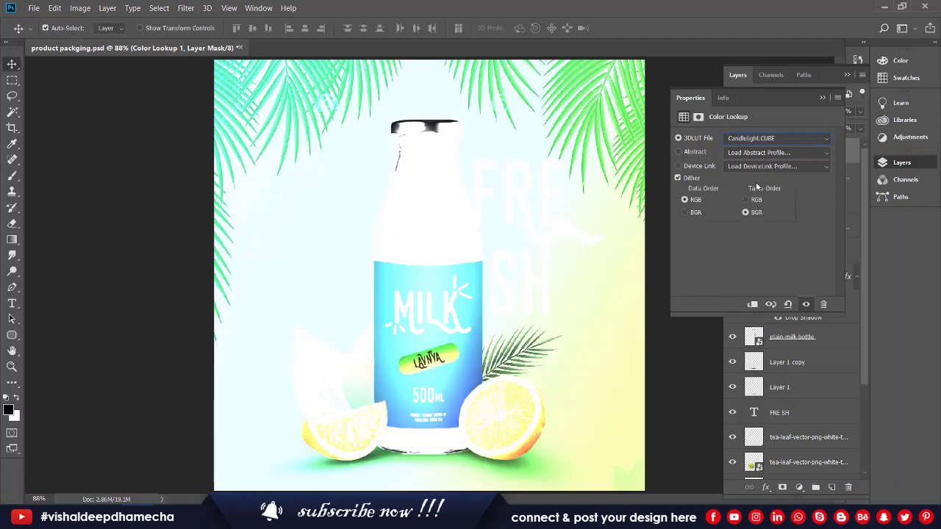
key("Down")
key("Down")
key("Down")
key("Down")
key("Down")
key("Down")
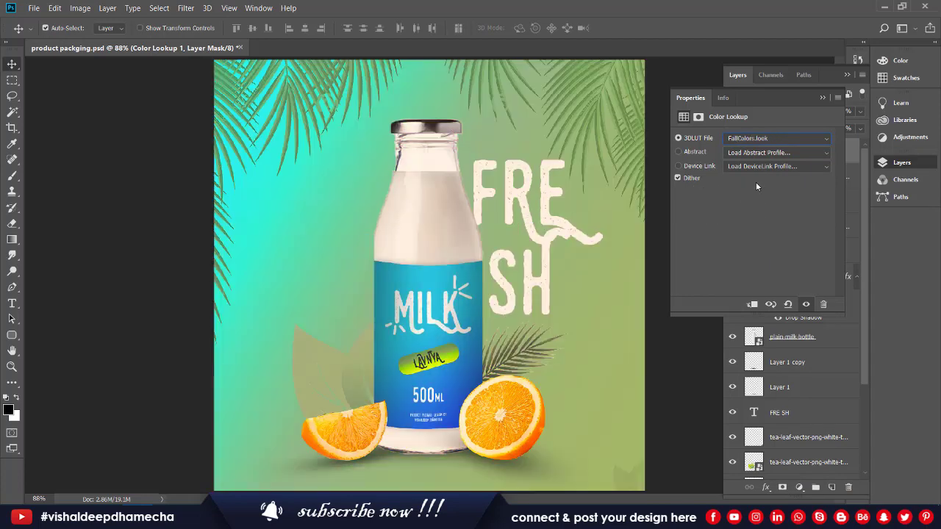
key("Down")
key("Down")
key("Down")
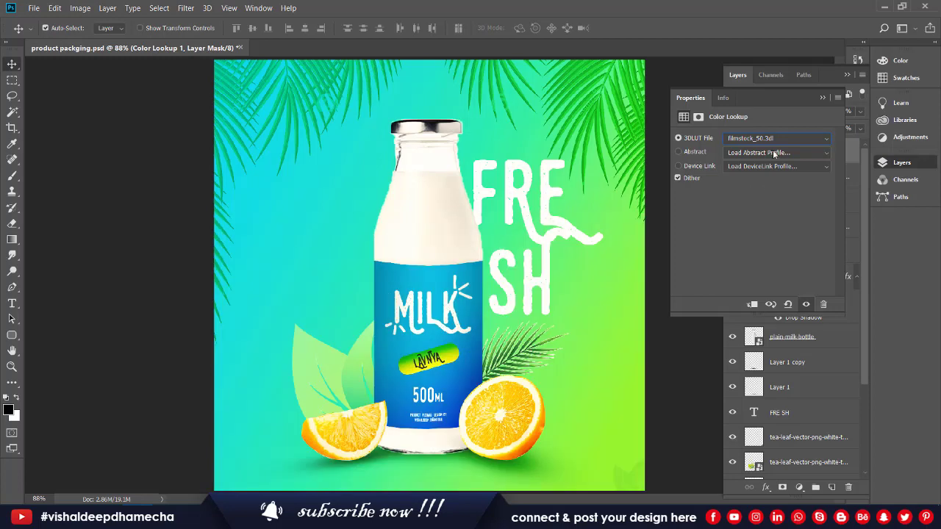
key("Down")
key("Down")
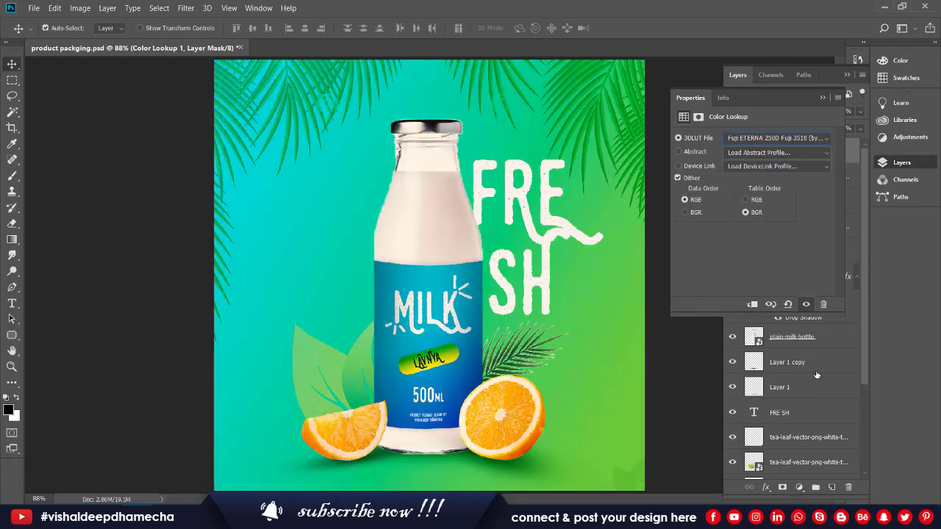
left_click(824, 98)
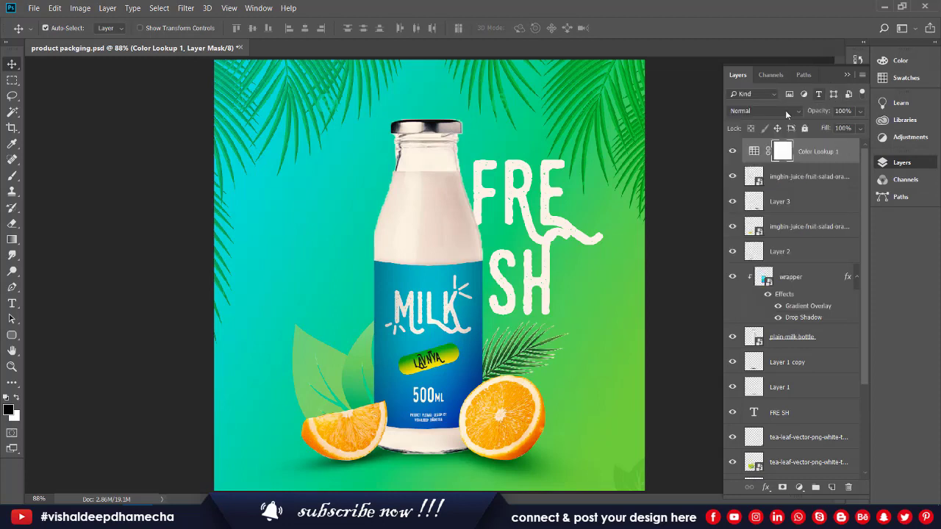
left_click(731, 152)
left_click(731, 152)
Create a new blank layer directly below the plain-milk-bottle layer
left_click(453, 245)
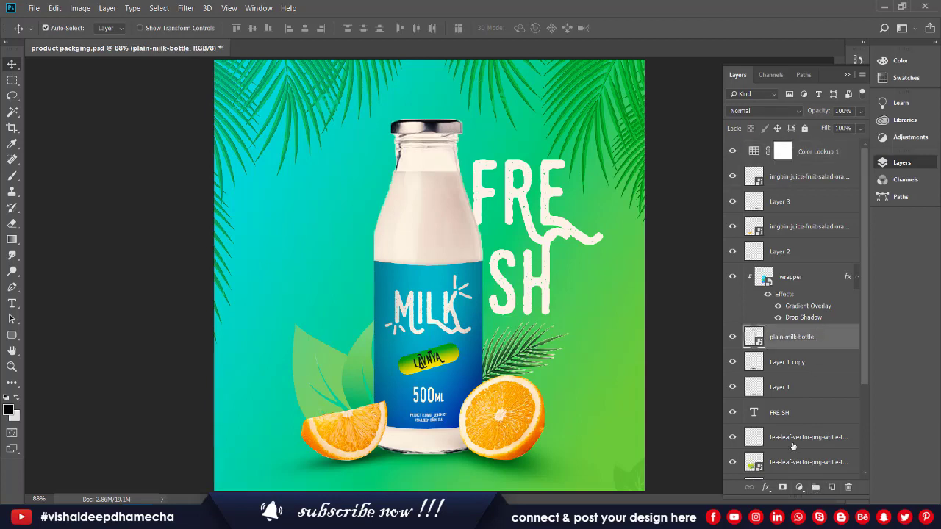
left_click(831, 488)
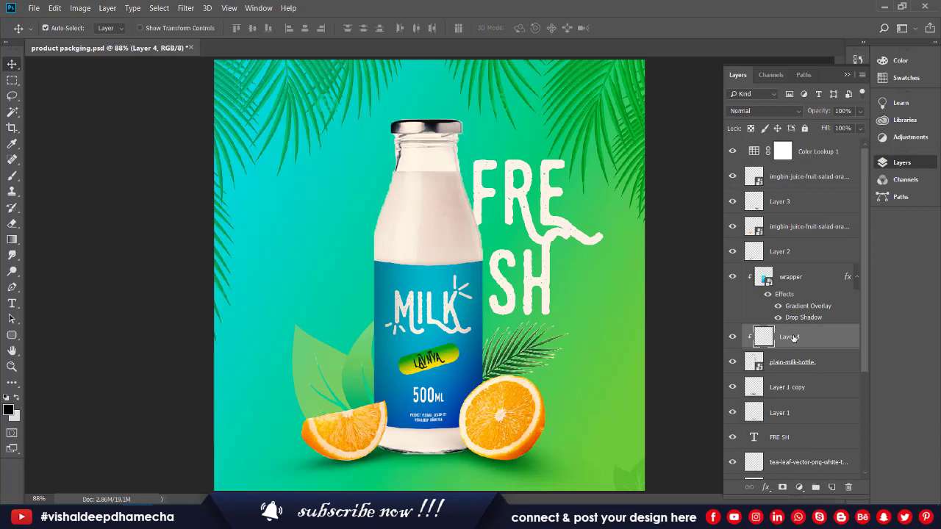
left_click_drag(793, 336, 799, 381)
Switch to the Brush tool with a near-white foreground colour
key("b")
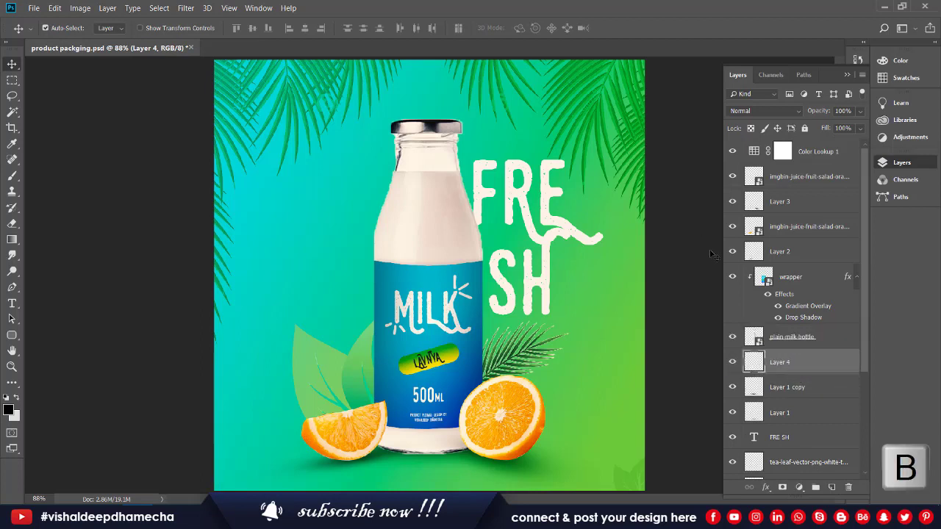
key("b")
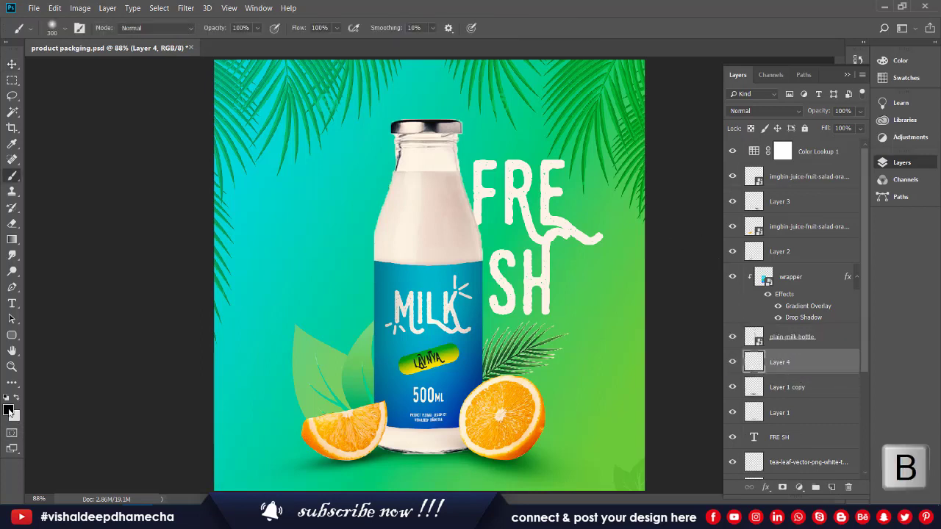
left_click(8, 411)
left_click(230, 152)
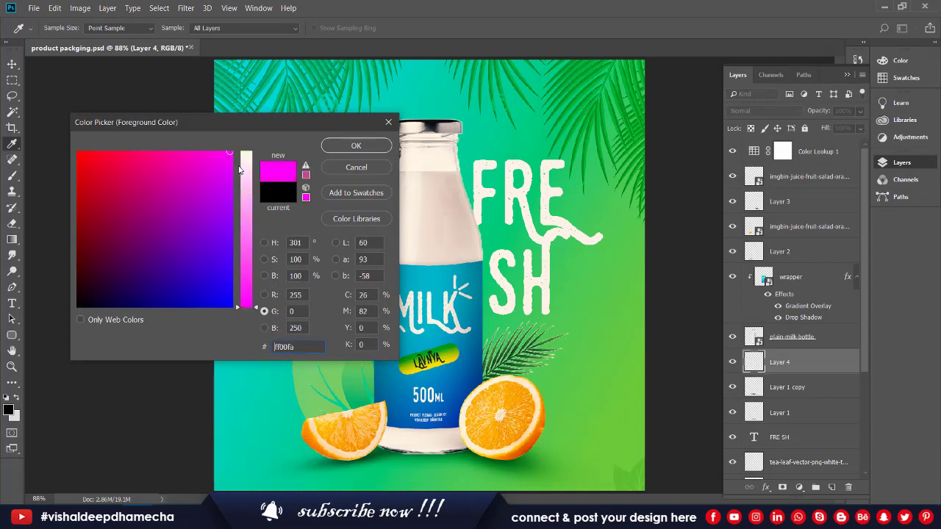
left_click_drag(239, 169, 242, 151)
left_click(227, 157)
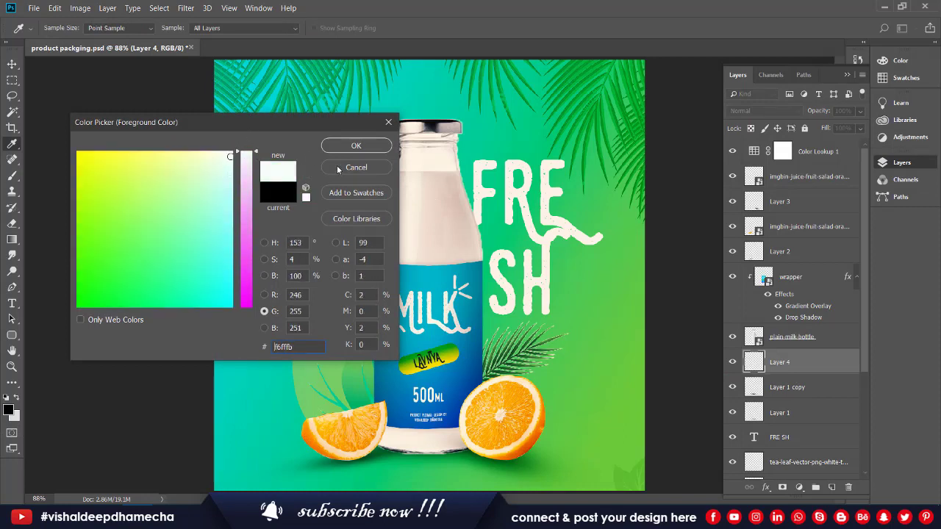
left_click(353, 146)
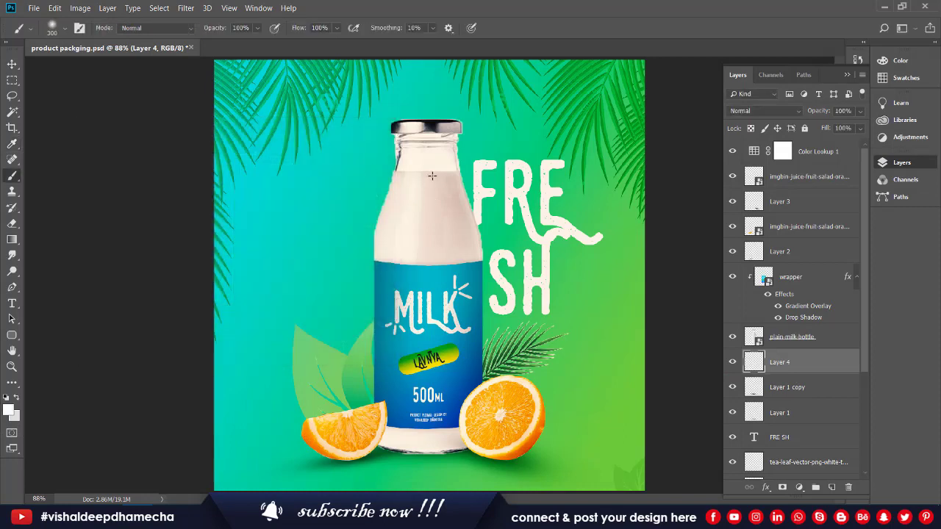
Paint a soft white glow behind the bottle with a 600 brush, at 68% opacity
key("bracketright")
key("bracketright")
key("bracketright")
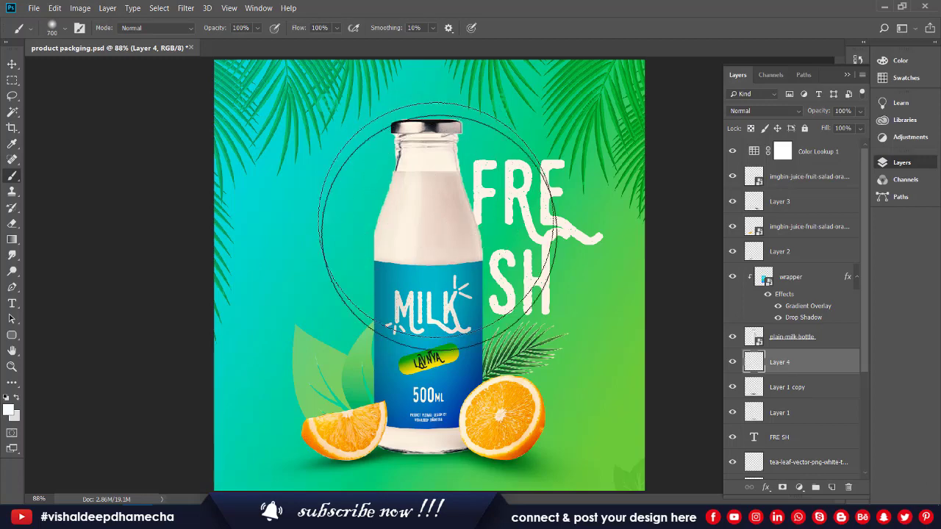
key("bracketleft")
left_click(449, 162)
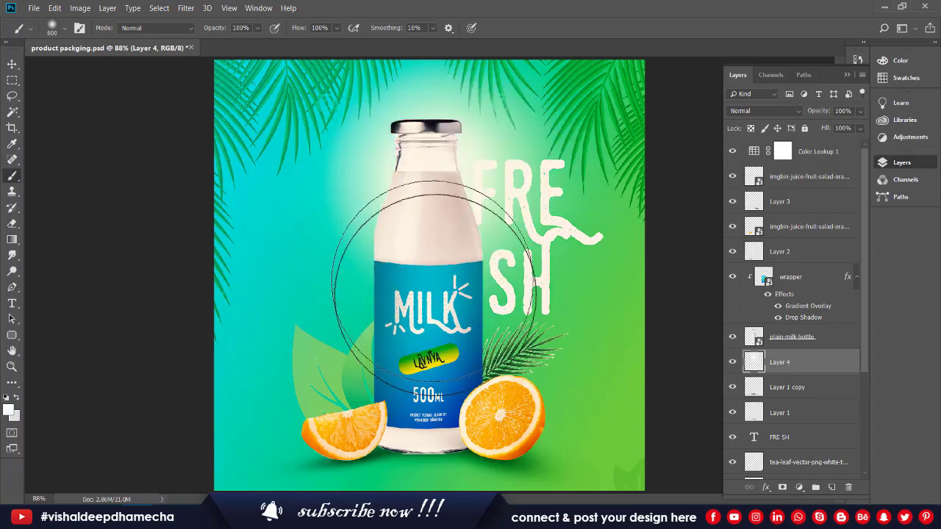
left_click_drag(435, 287, 409, 338)
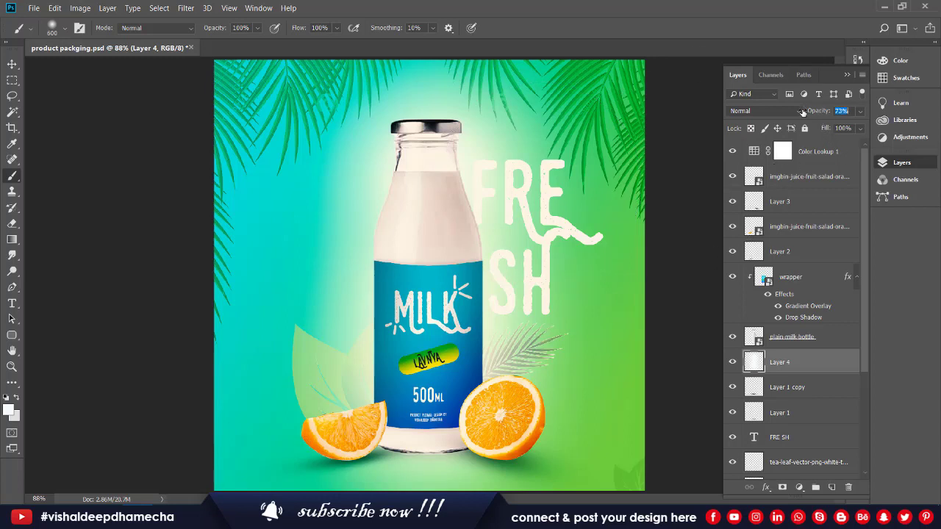
left_click_drag(803, 112, 808, 112)
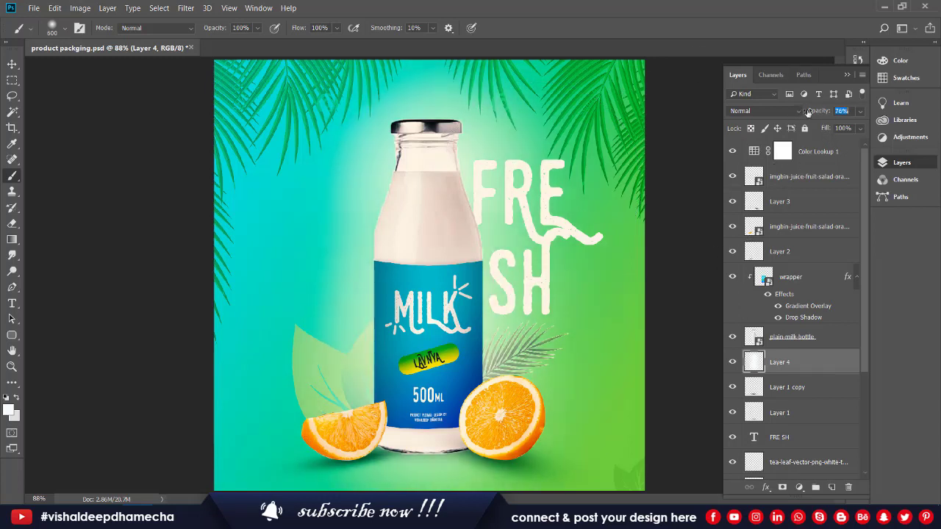
left_click_drag(795, 119, 802, 118)
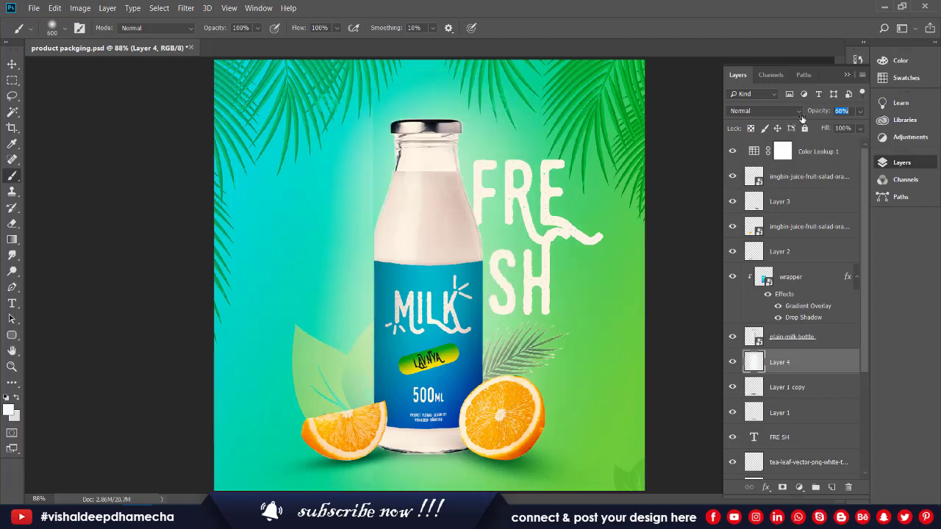
left_click(732, 363)
left_click(738, 364)
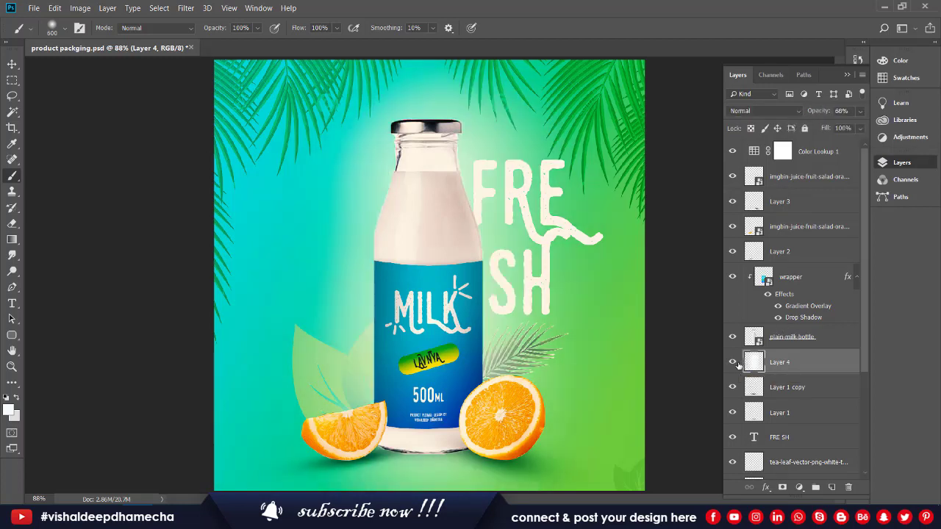
key("v")
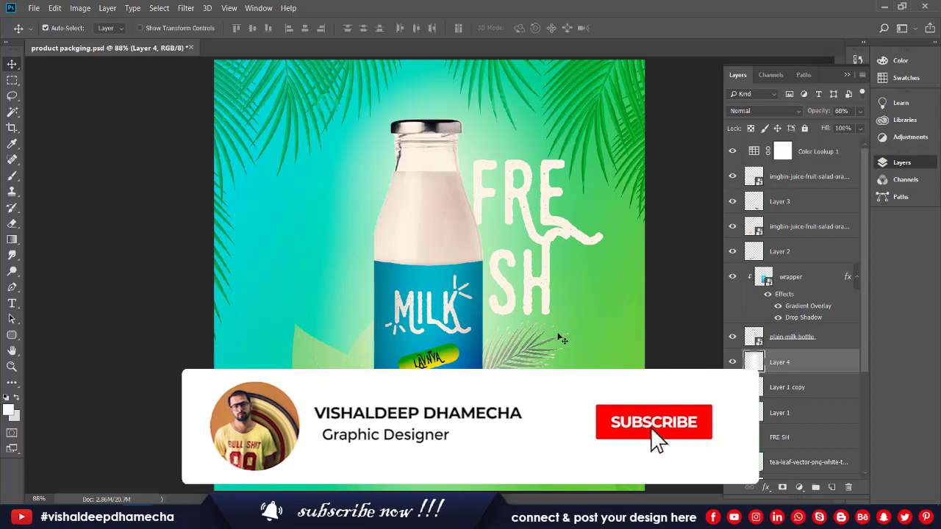
Set the images layer to Multiply at 68% opacity, hiding then re-showing the glow layer
left_click(733, 362)
left_click_drag(520, 351, 537, 346)
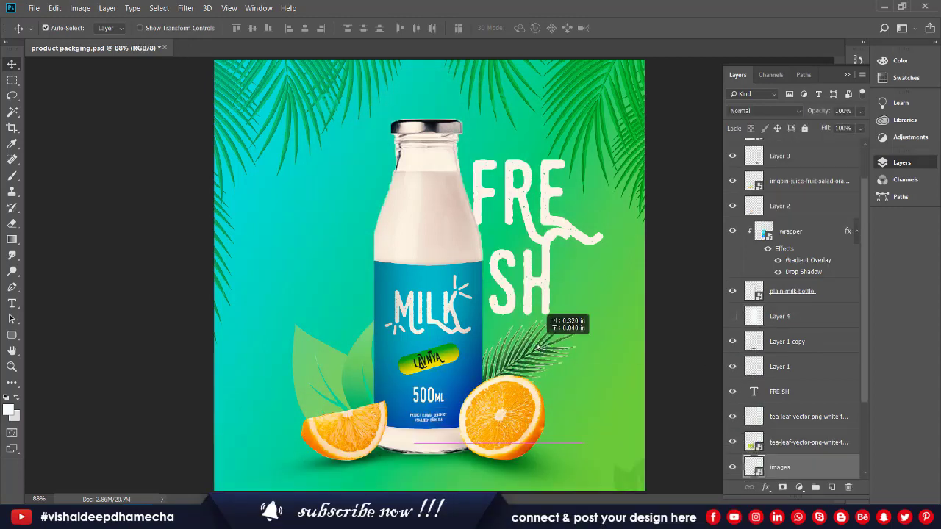
left_click(765, 110)
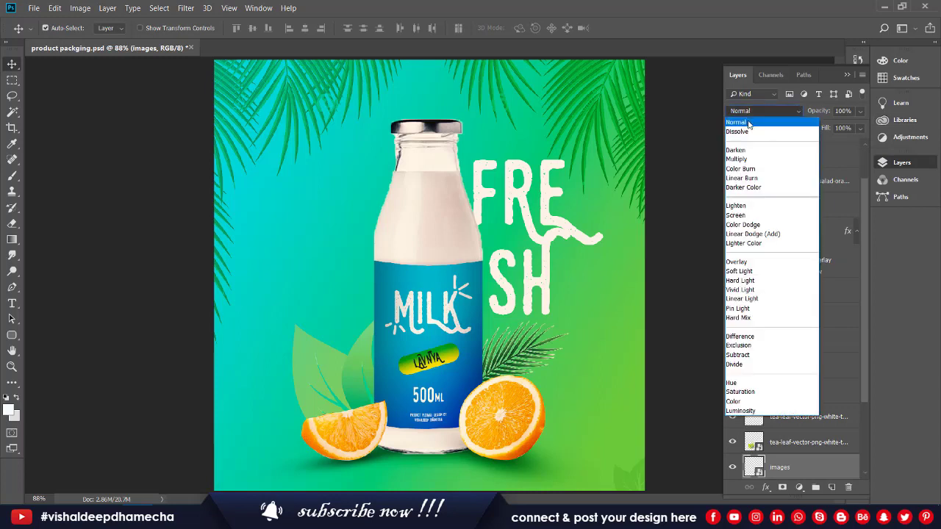
left_click(739, 159)
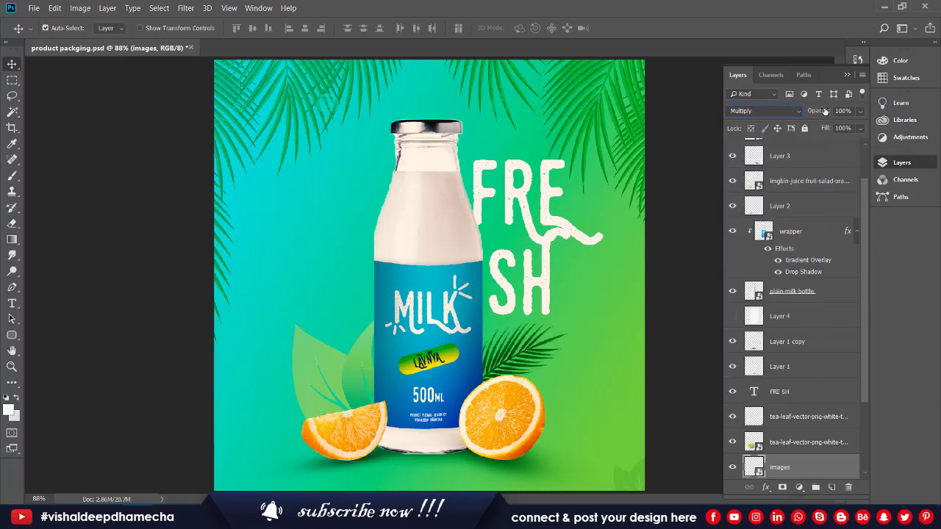
left_click_drag(818, 116, 808, 119)
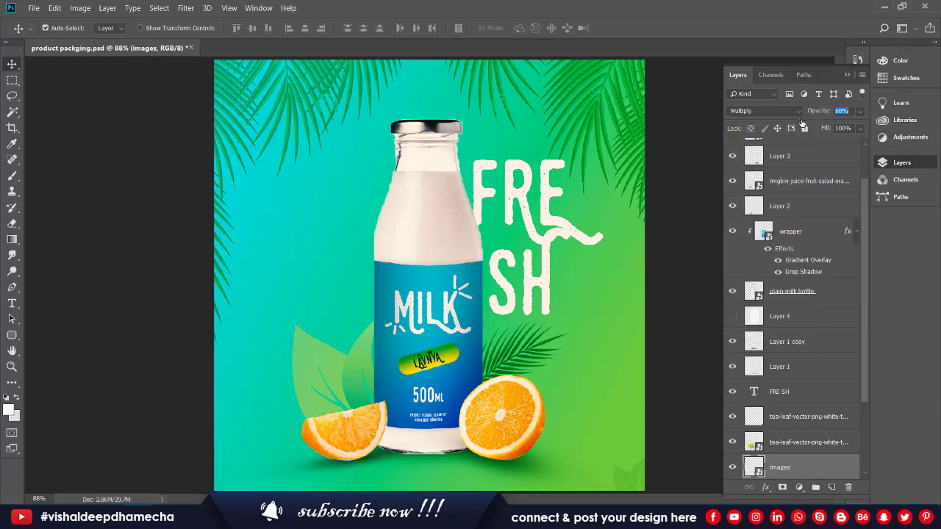
left_click(731, 317)
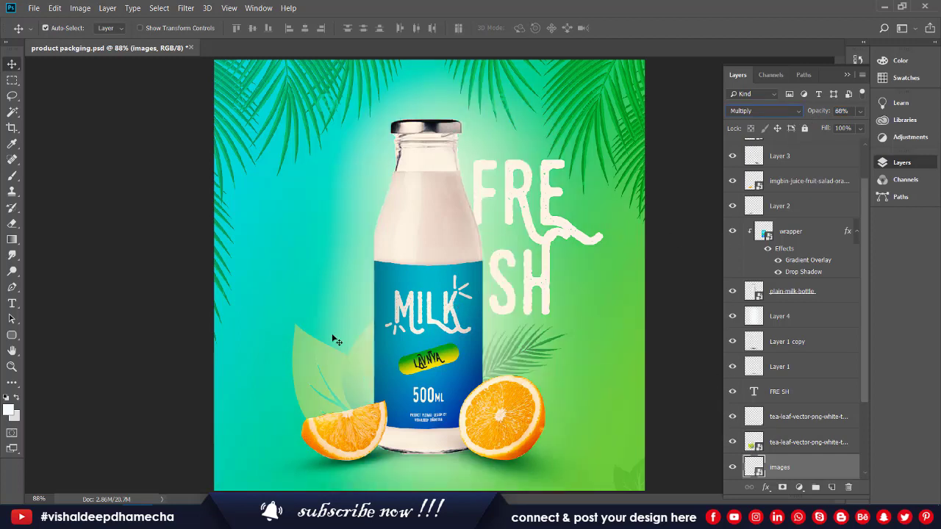
Switch Layer 4's blend mode to Color, toggling its visibility to compare
left_click(788, 409)
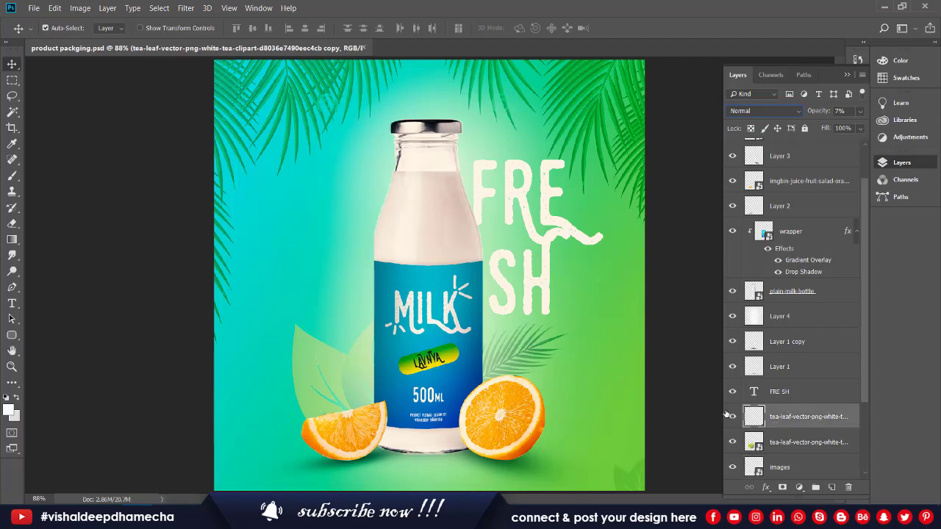
left_click(779, 316)
left_click(757, 111)
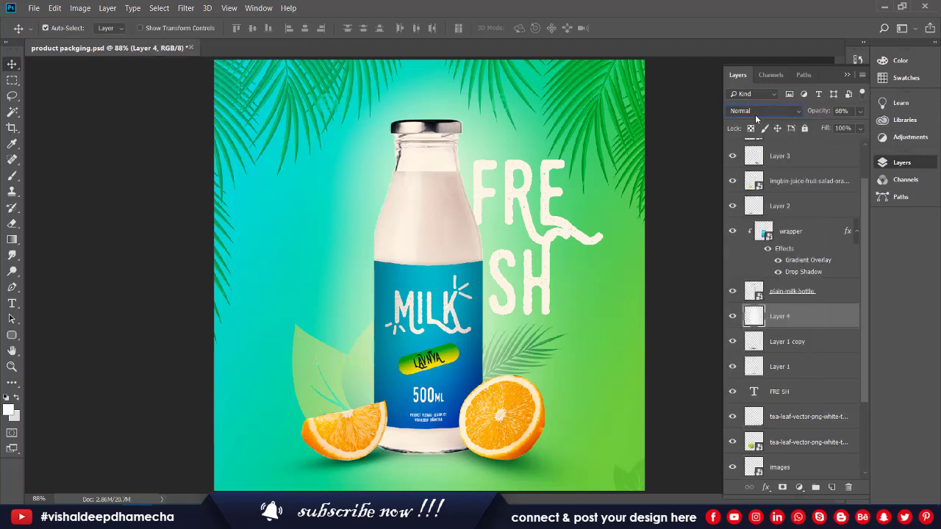
key("Down")
key("Down")
key("Down")
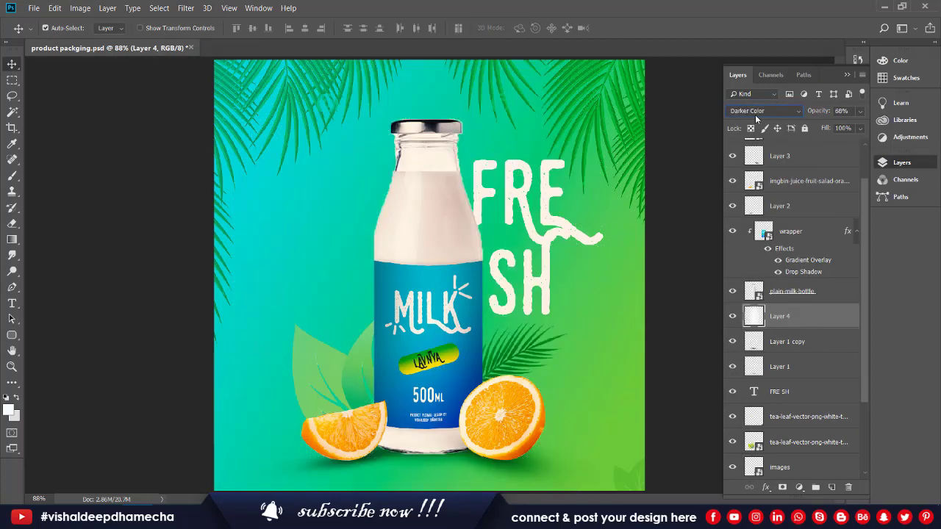
key("Down")
key("Down")
key("Down")
key("Down")
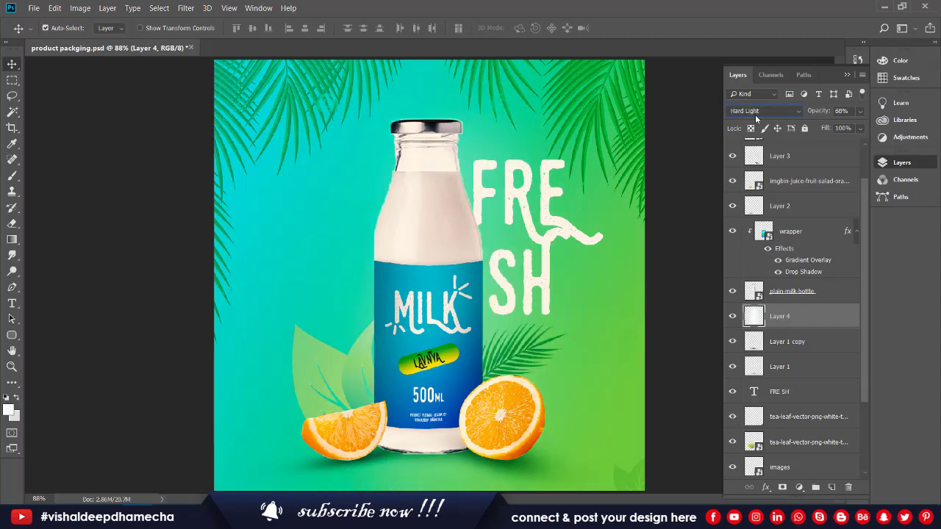
key("Down")
key("Down")
key("Down")
key("Down")
key("Down")
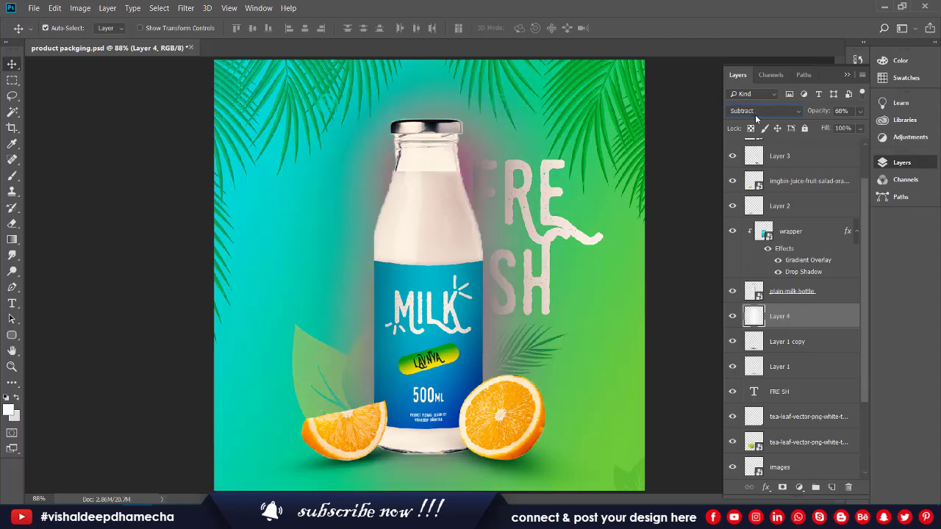
key("Down")
key("Down")
key("Down")
key("Down")
key("Down")
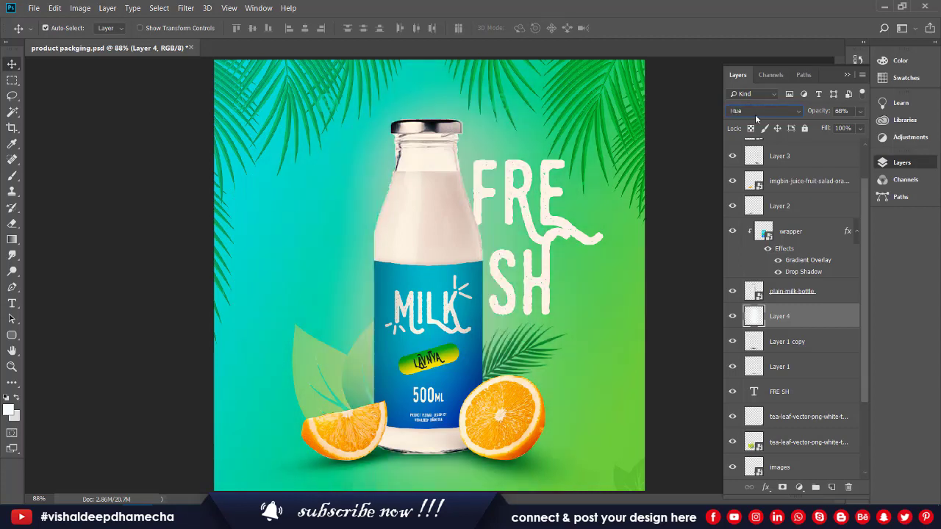
key("Down")
key("Down")
key("Down")
left_click(734, 315)
left_click(736, 316)
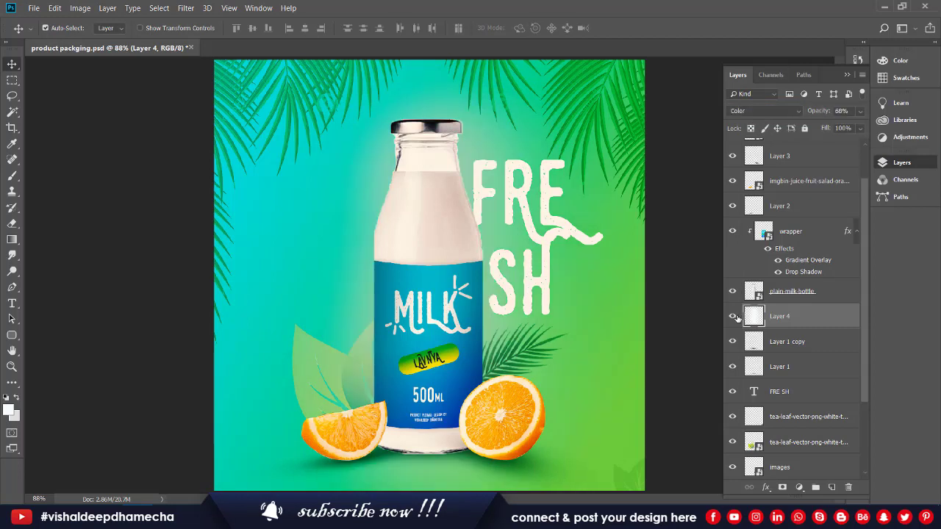